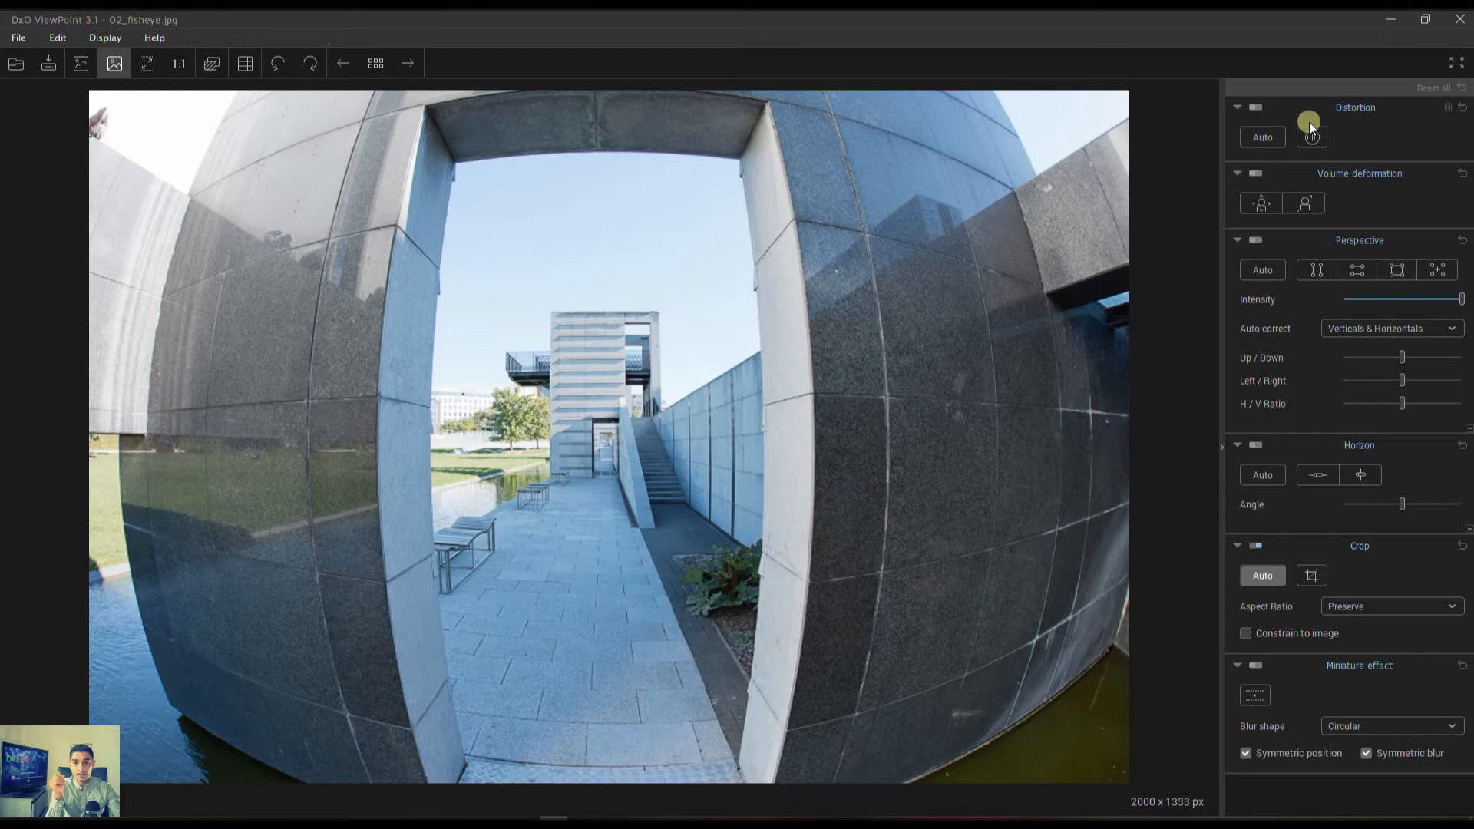
Try automatic distortion correction on the fisheye photo, compare it side by side with the original, and switch the correction off.
{"action": "left_click", "coordinate": [1262, 136]}
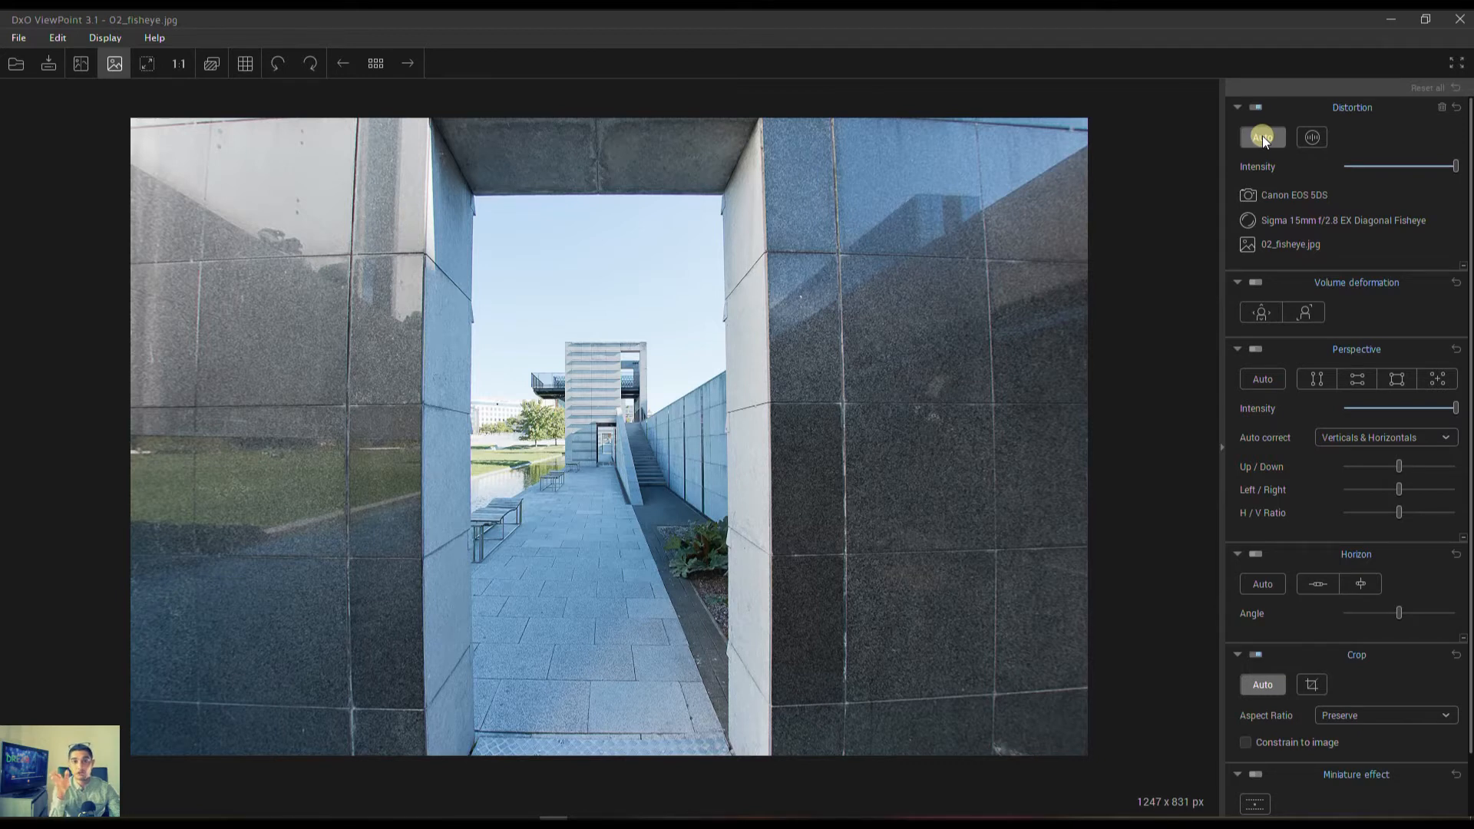
{"action": "left_click", "coordinate": [80, 63]}
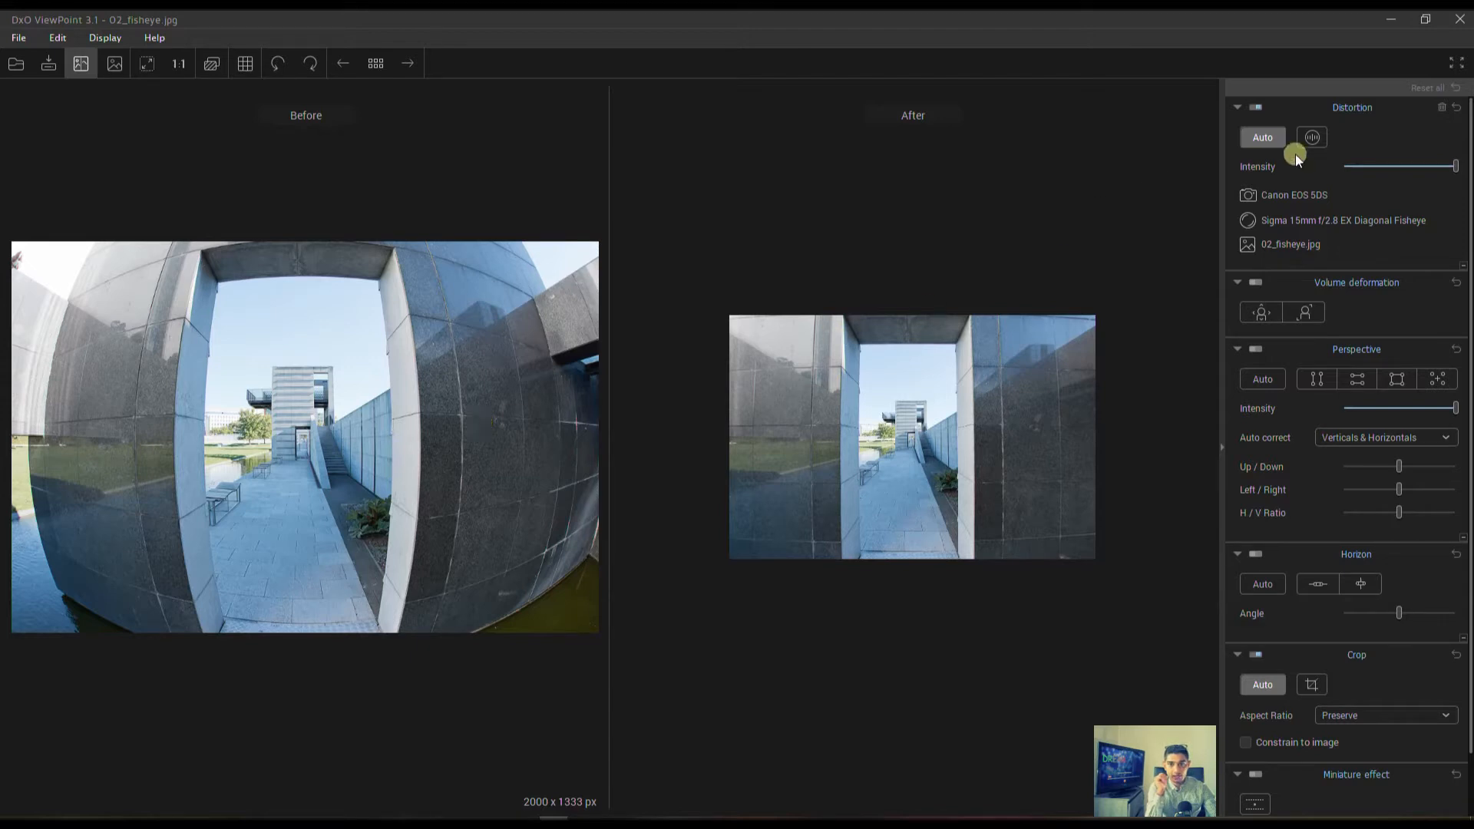
{"action": "left_click", "coordinate": [1252, 105]}
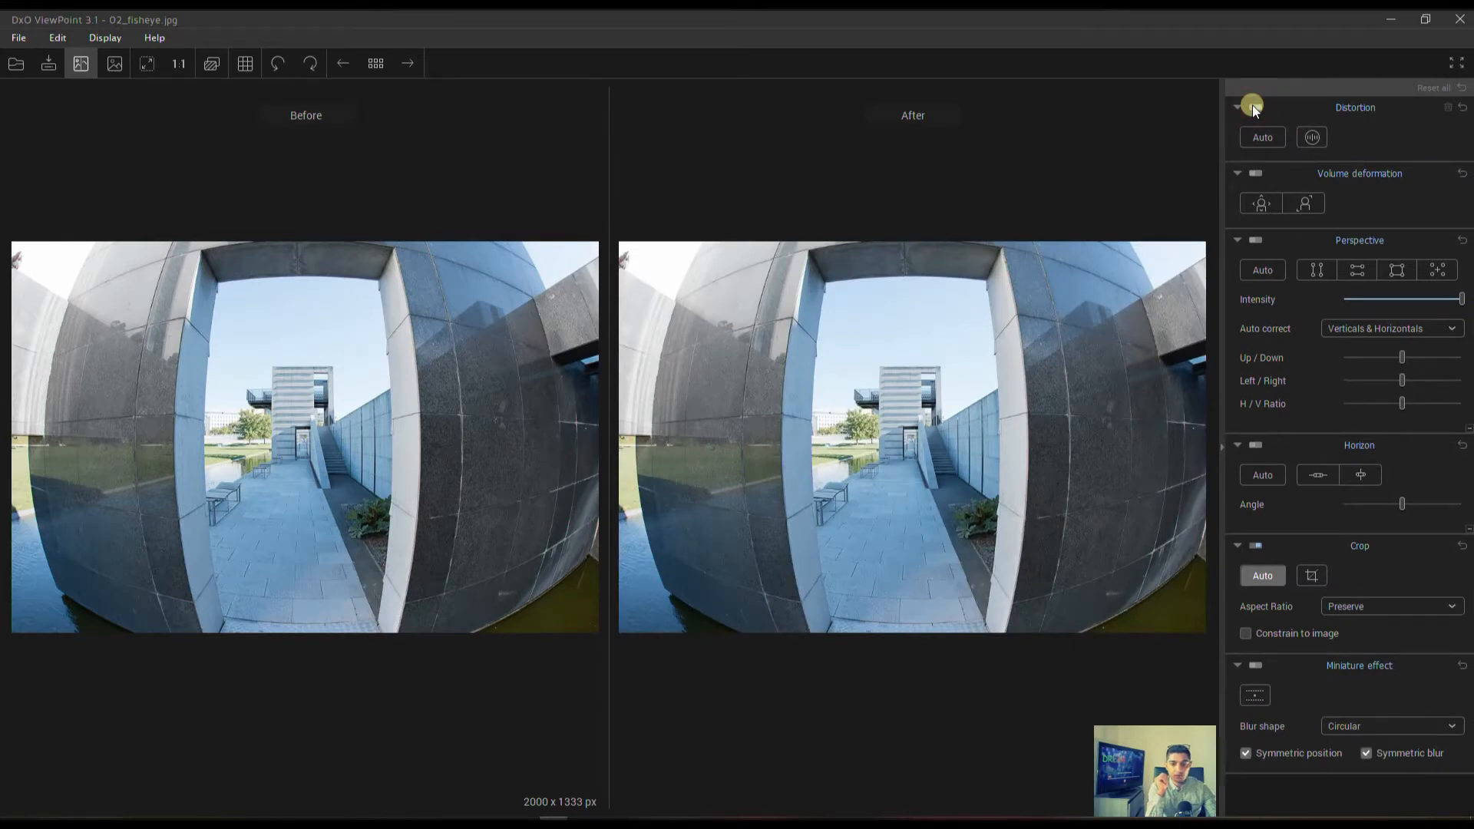
Correct the photo's distortion manually with the Fisheye type and an intensity of 67.
{"action": "left_click", "coordinate": [1310, 139]}
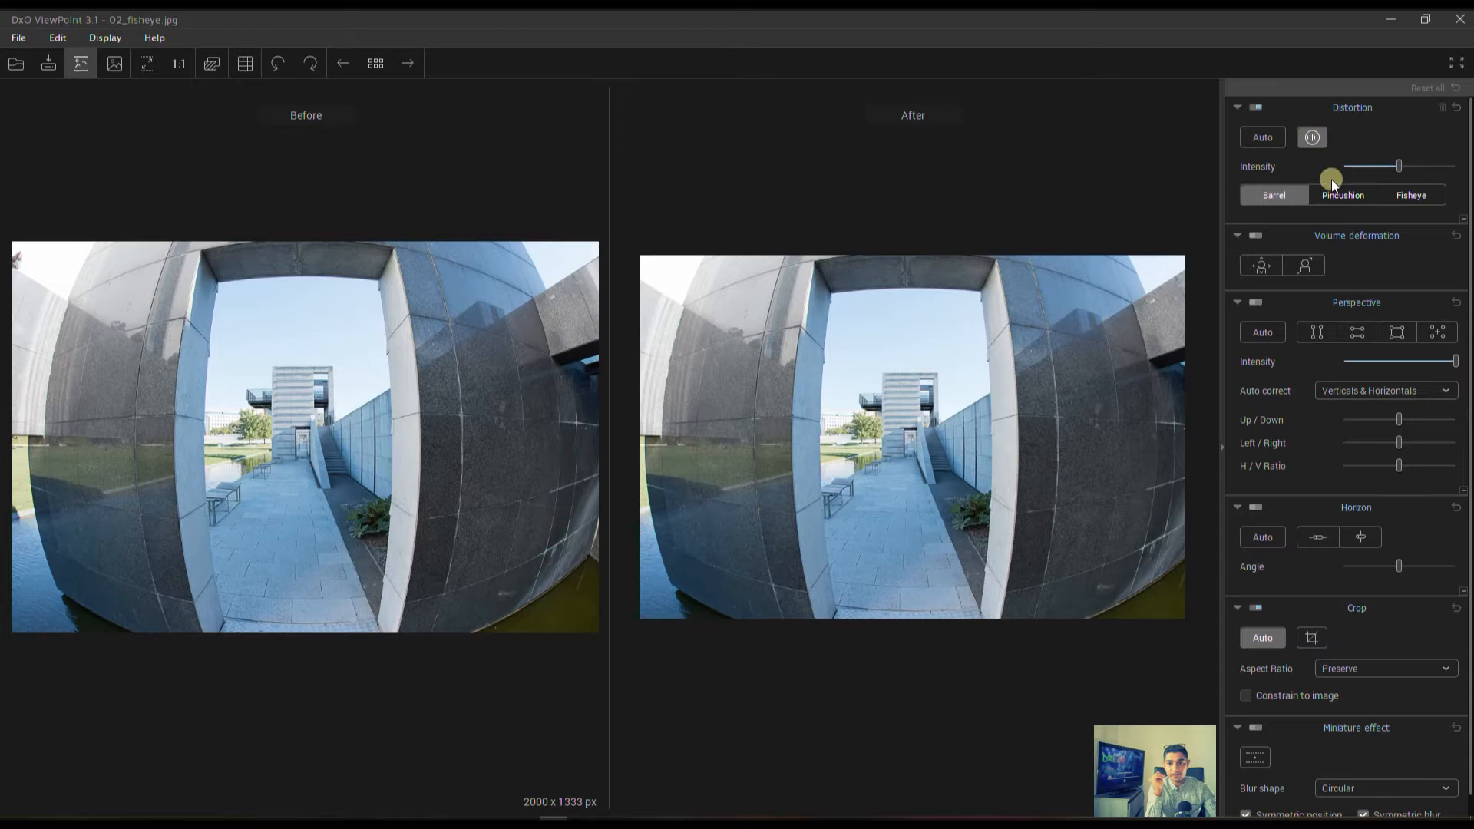
{"action": "left_click", "coordinate": [1402, 194]}
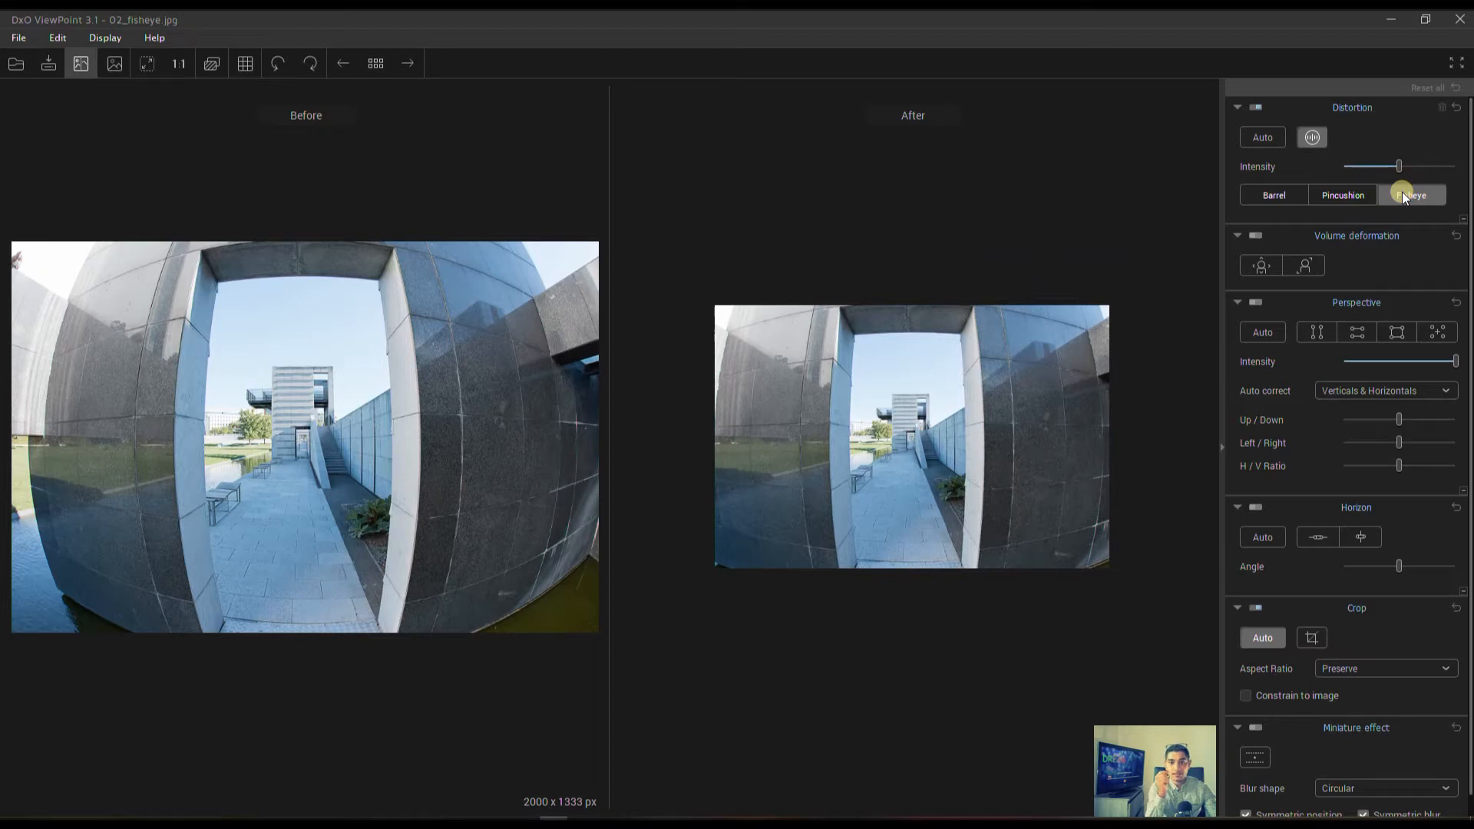
{"action": "mouse_move", "coordinate": [1396, 167]}
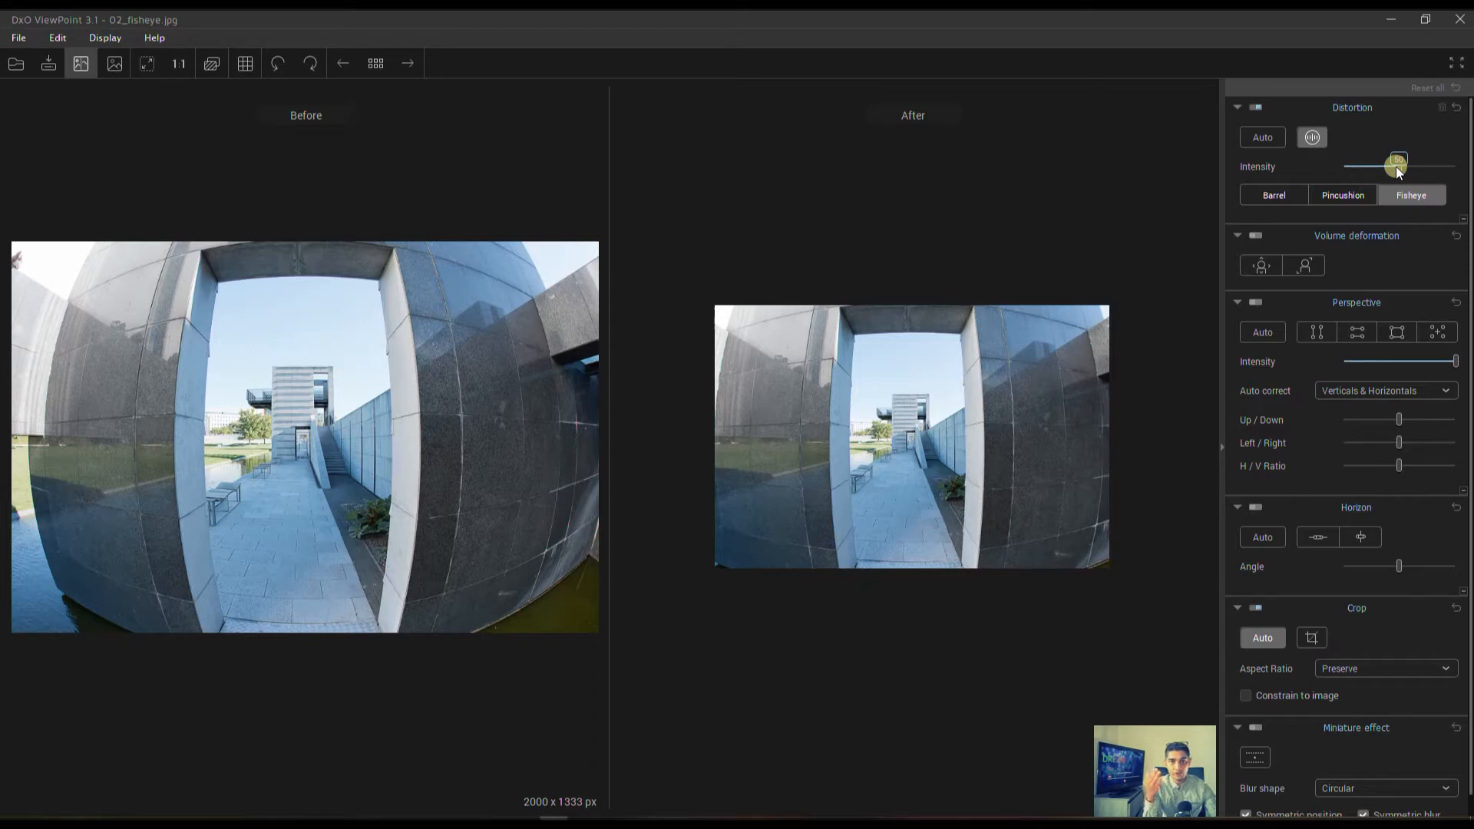
{"action": "left_click_drag", "start_coordinate": [1396, 166], "coordinate": [1371, 168]}
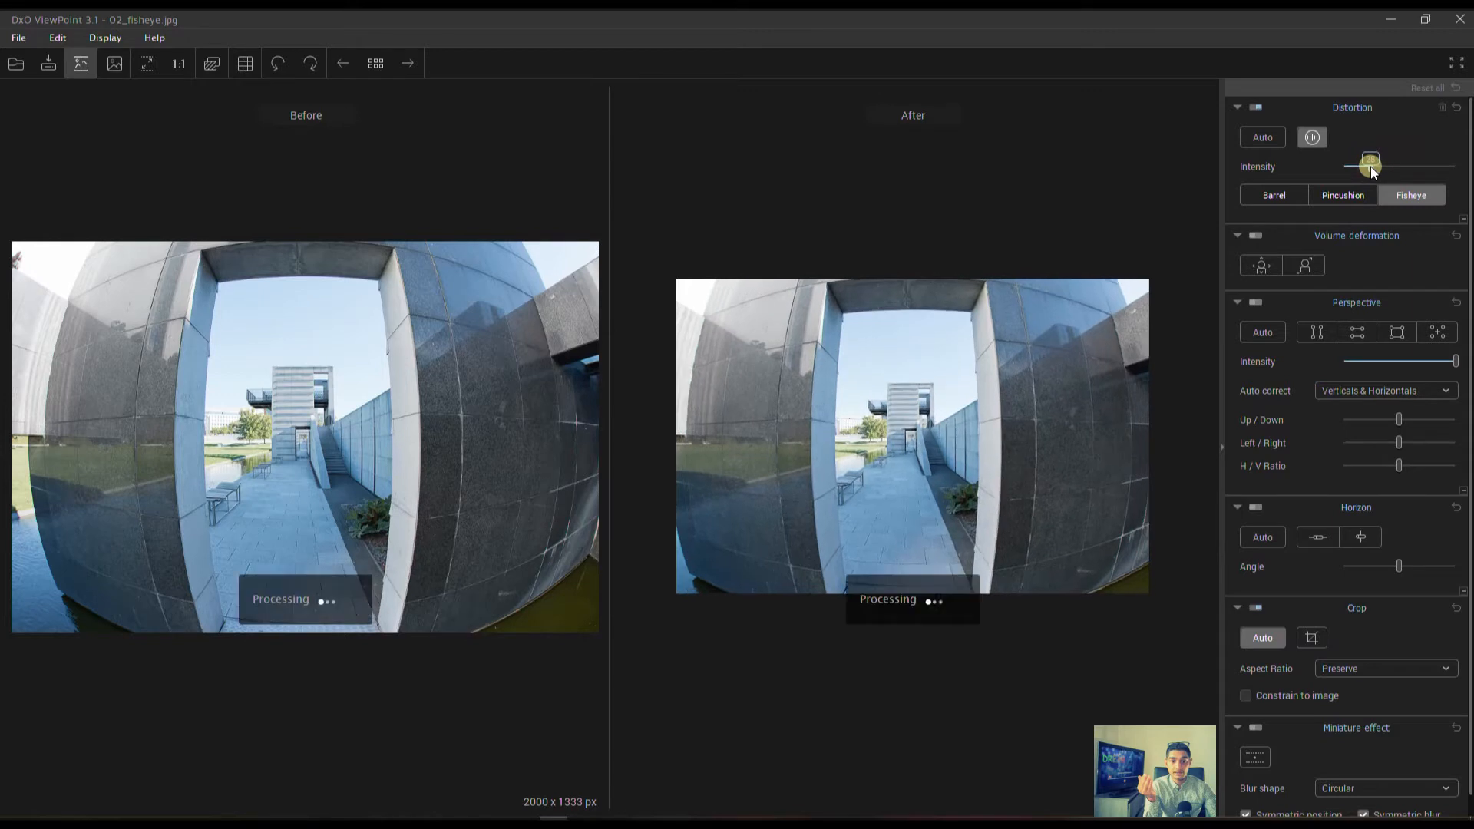
{"action": "left_click_drag", "start_coordinate": [1417, 171], "coordinate": [1403, 170]}
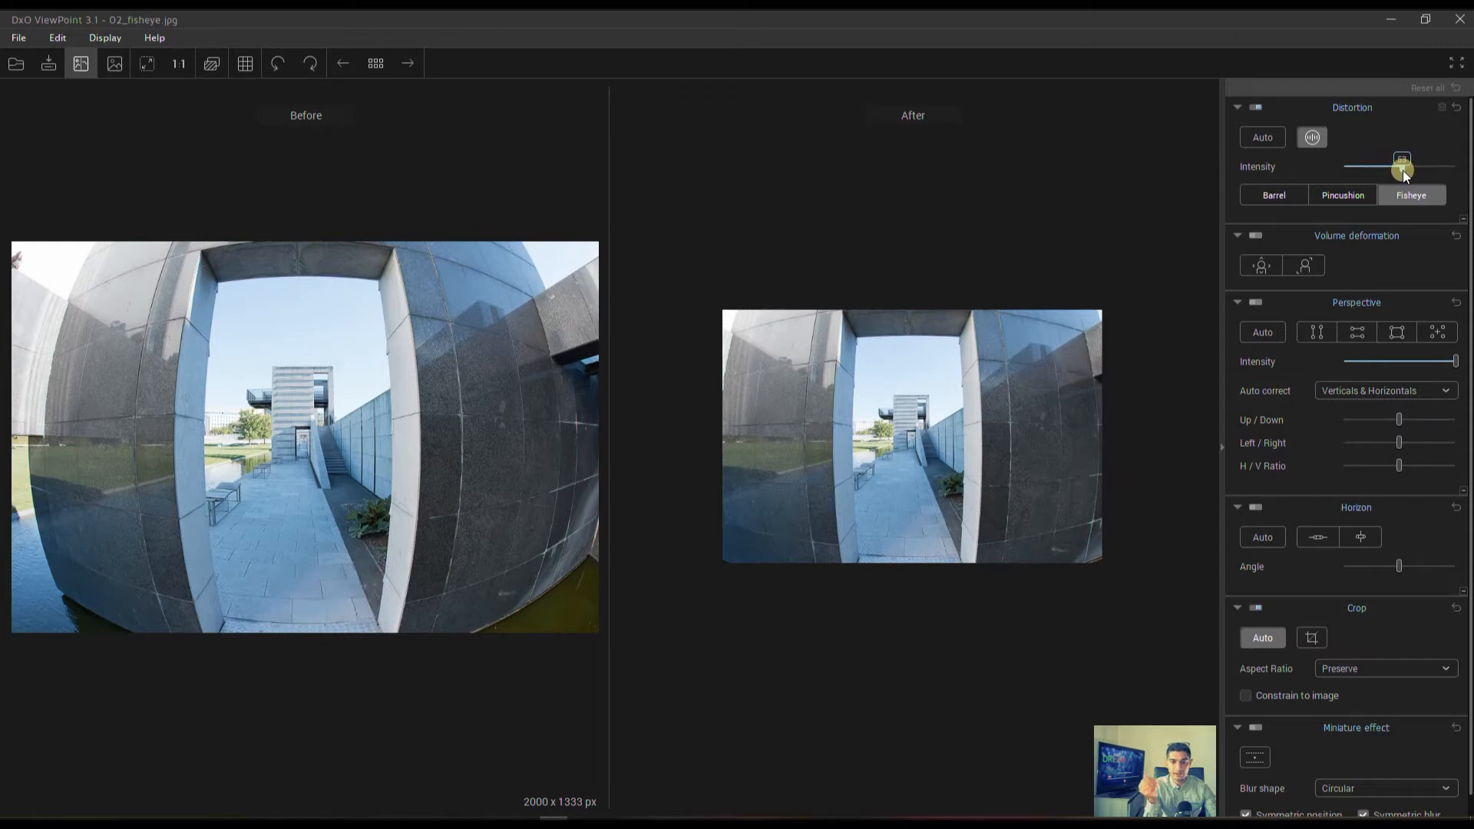
{"action": "left_click_drag", "start_coordinate": [1415, 172], "coordinate": [1418, 172]}
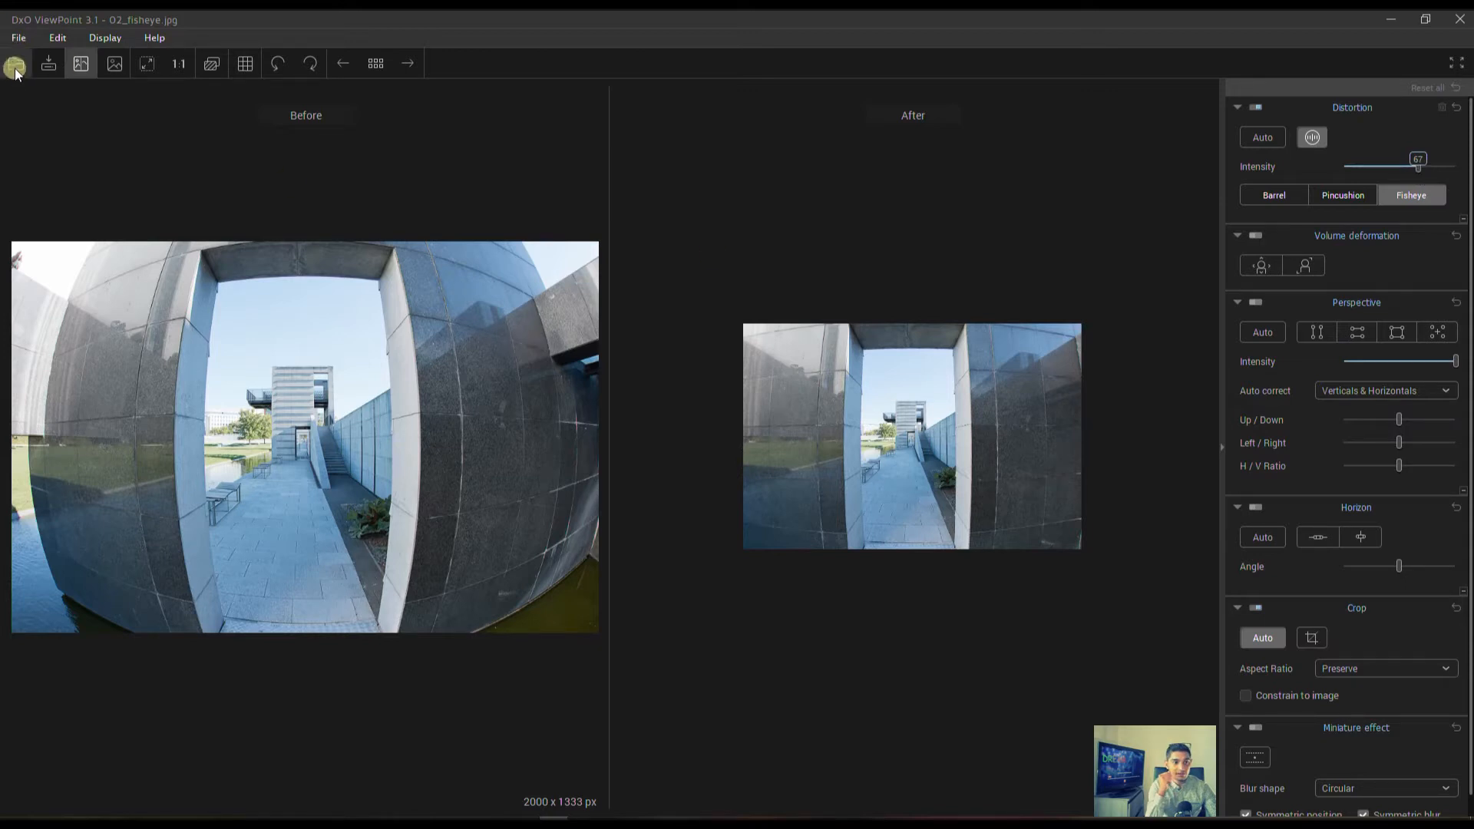
Return to the single-image view and open 04_volume_deformation.jpg.
{"action": "left_click", "coordinate": [115, 63]}
{"action": "left_click", "coordinate": [15, 39]}
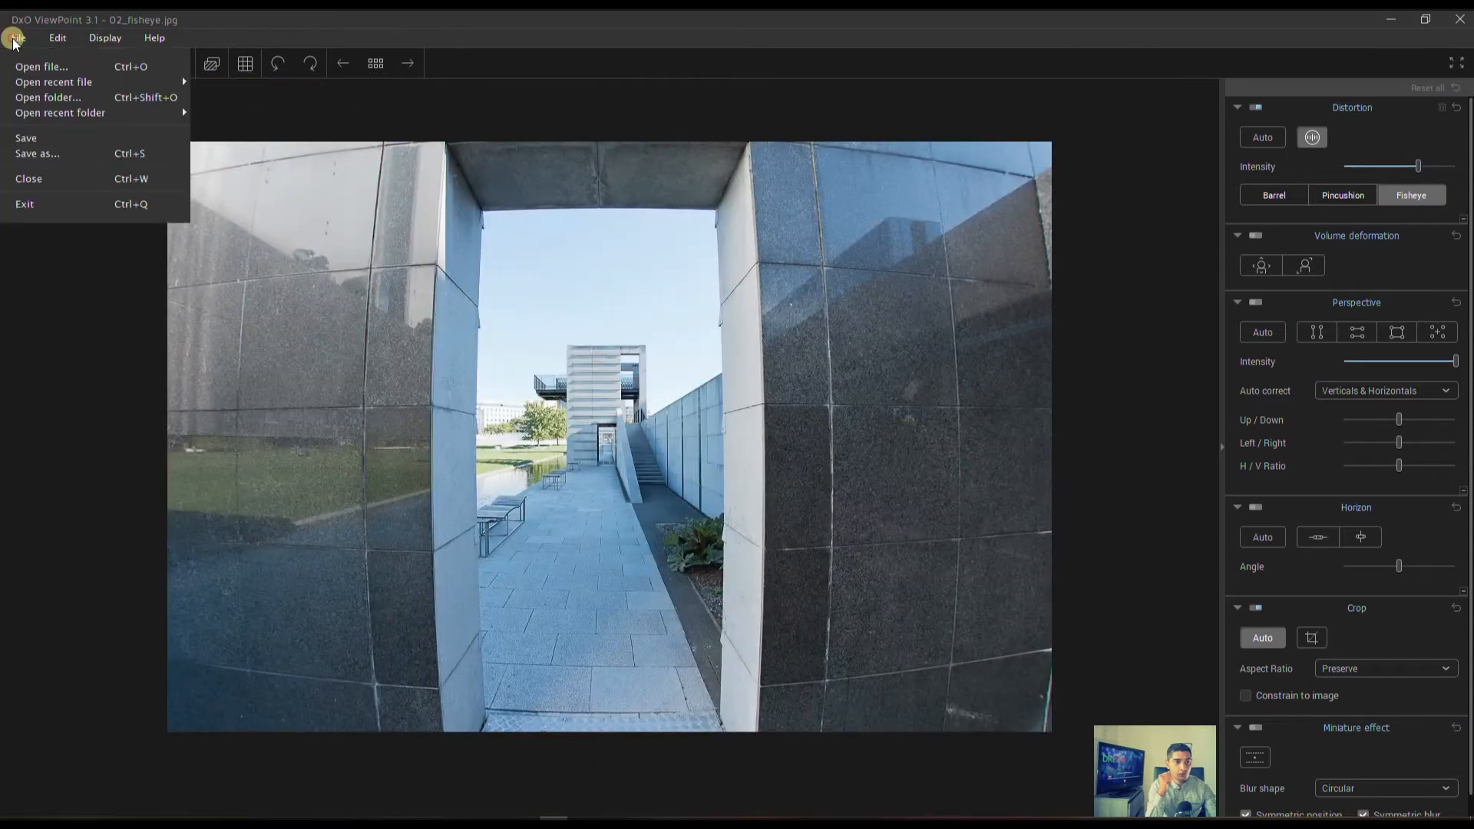
{"action": "left_click", "coordinate": [41, 66]}
{"action": "double_click", "coordinate": [308, 173]}
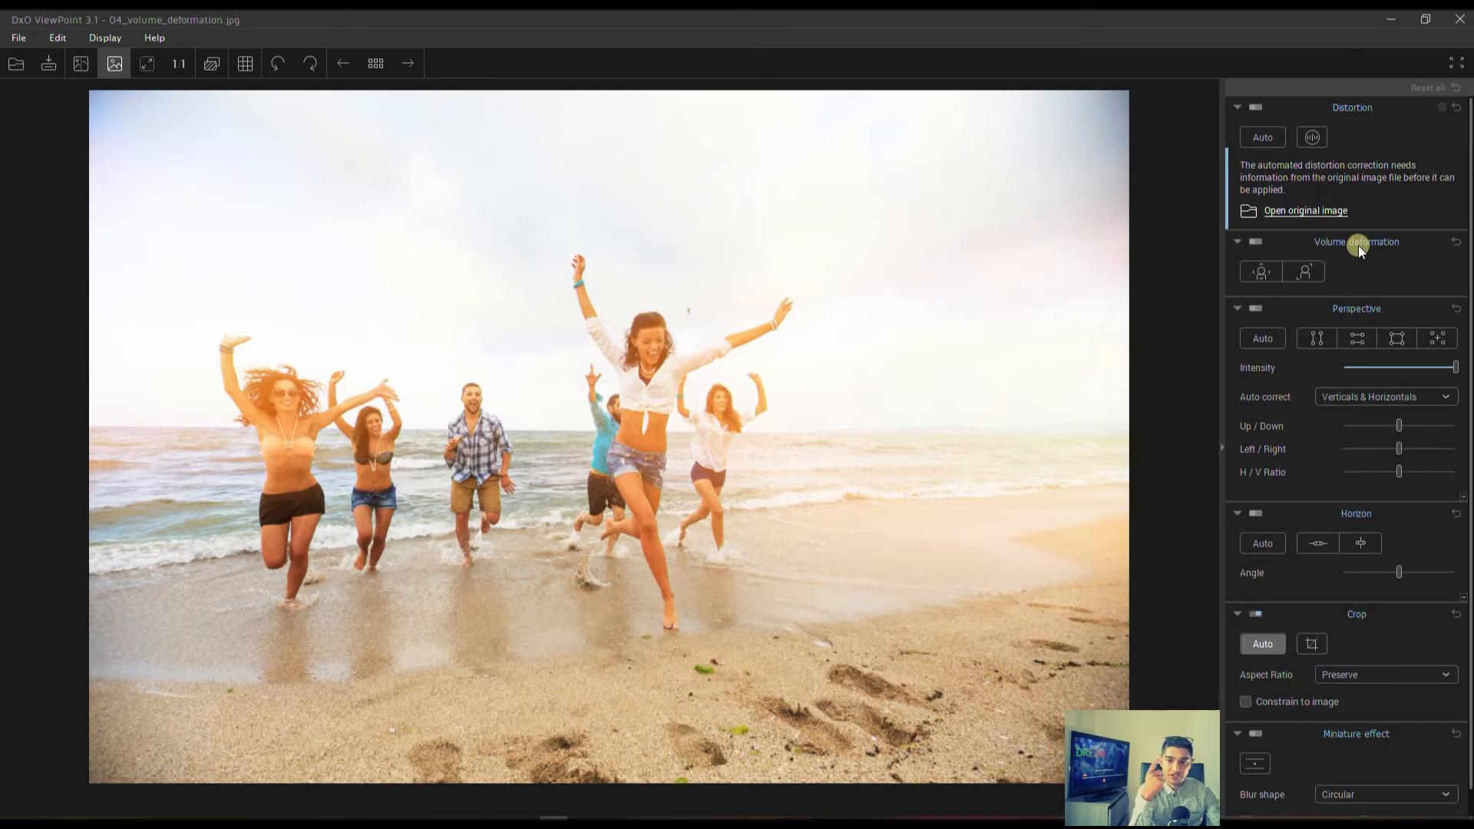
Try the Horizontal/Vertical volume deformation correction on the beach photo and switch it off.
{"action": "left_click", "coordinate": [1259, 245]}
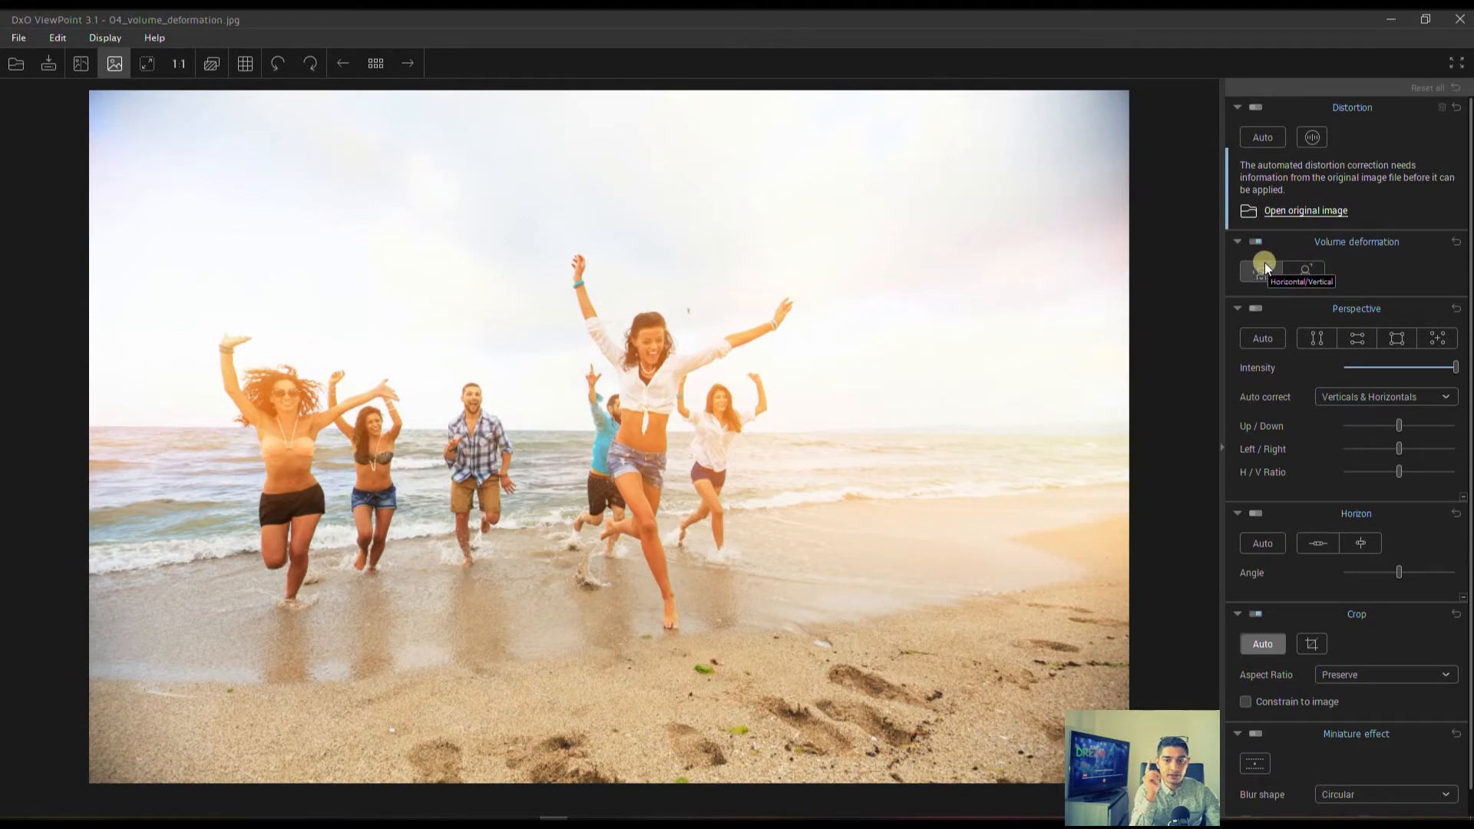
{"action": "left_click", "coordinate": [1265, 265]}
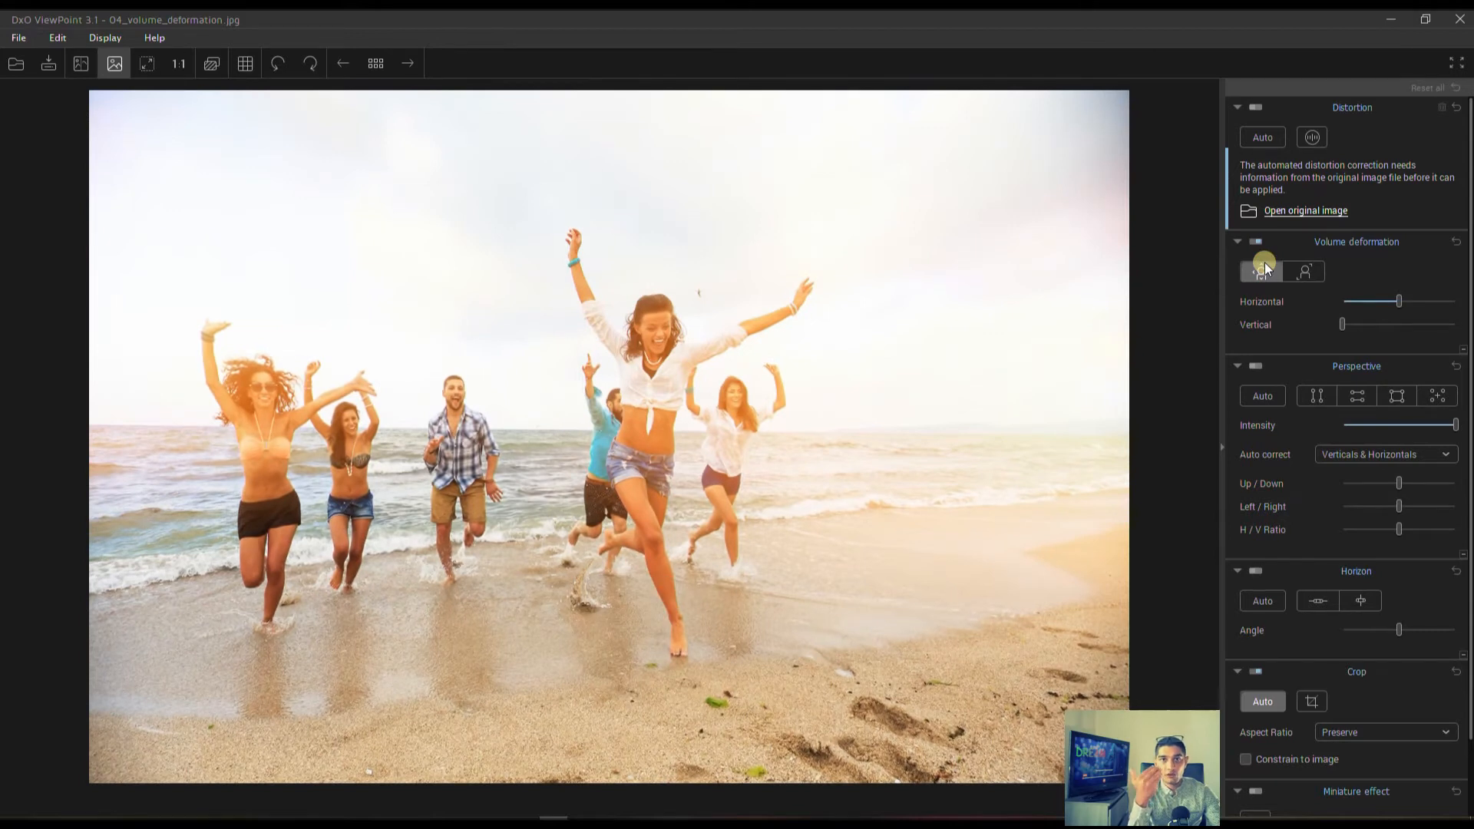
{"action": "left_click", "coordinate": [1251, 243]}
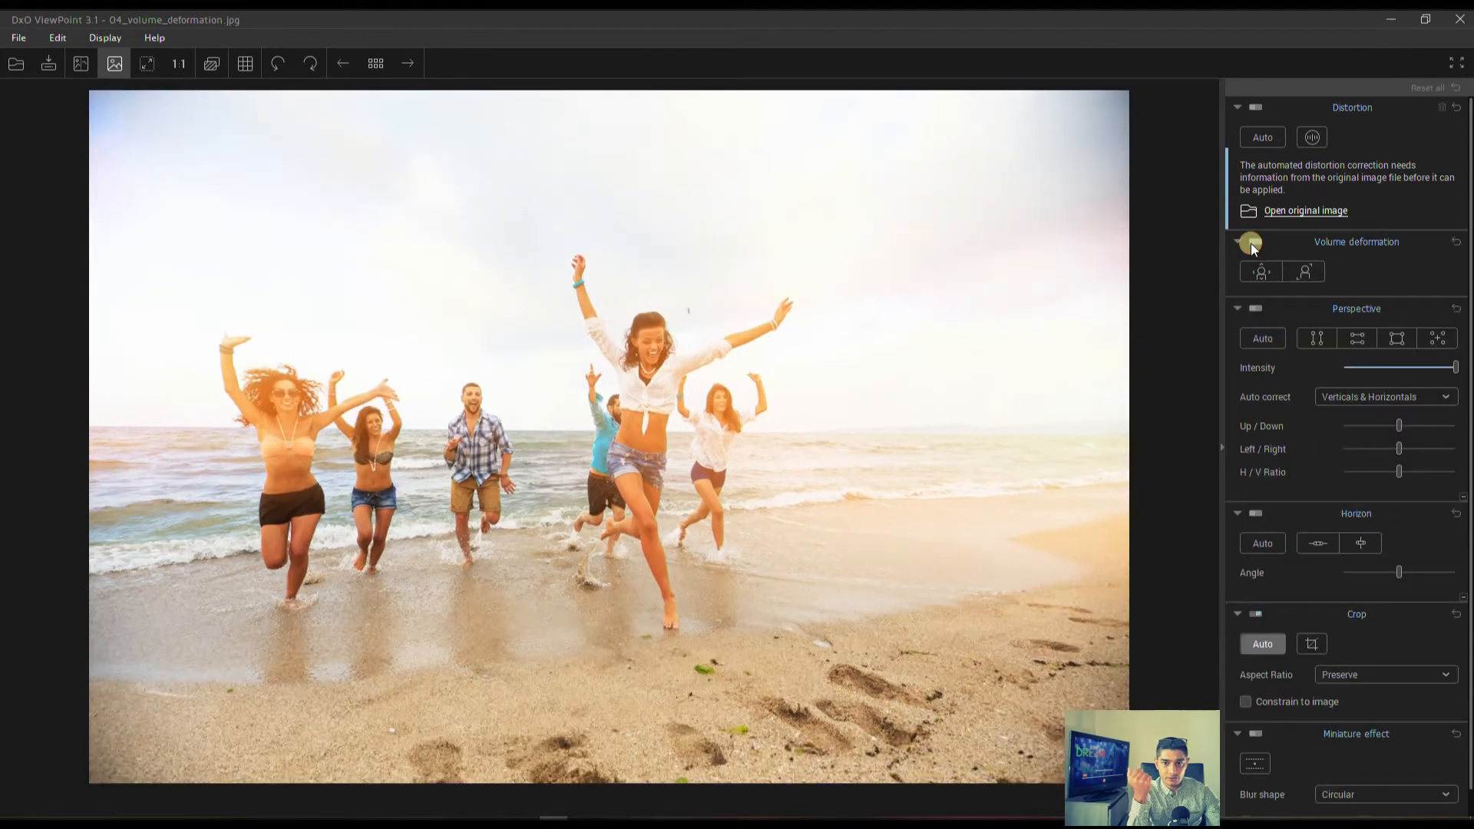
Apply the diagonal volume deformation correction to the beach photo with an intensity of 151.
{"action": "left_click", "coordinate": [1305, 272]}
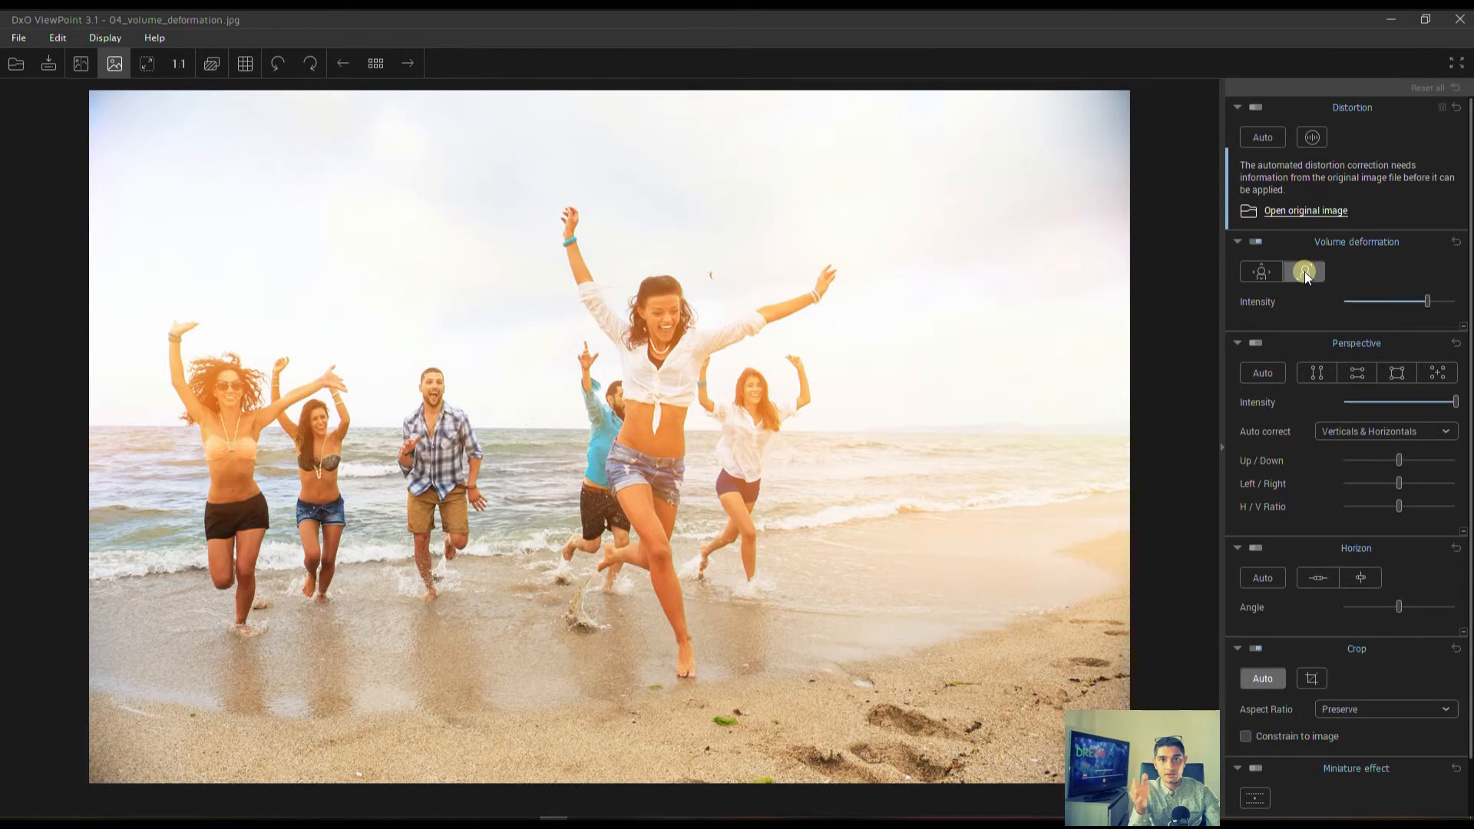
{"action": "left_click", "coordinate": [1394, 301]}
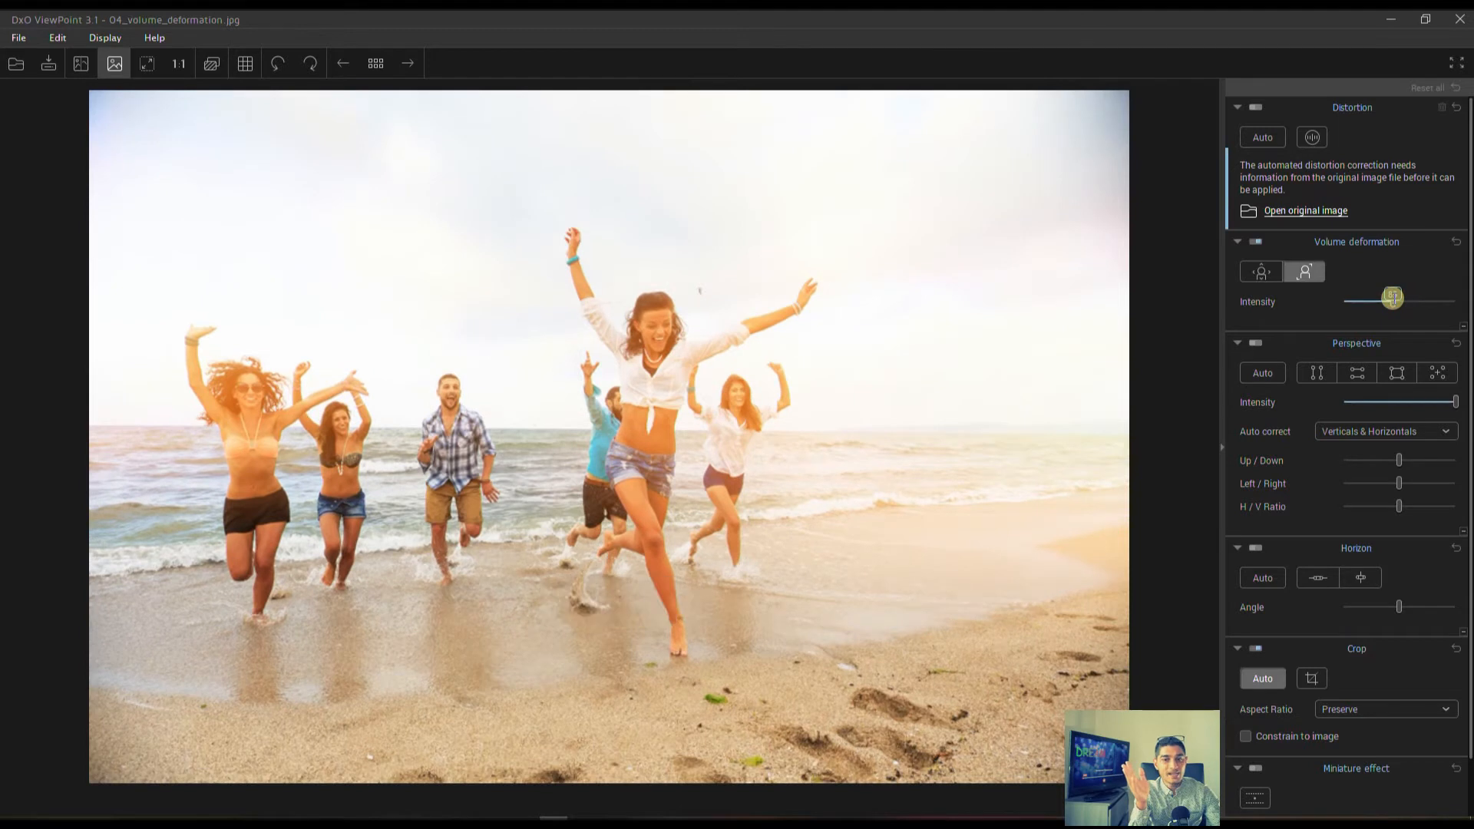
{"action": "left_click", "coordinate": [1414, 298]}
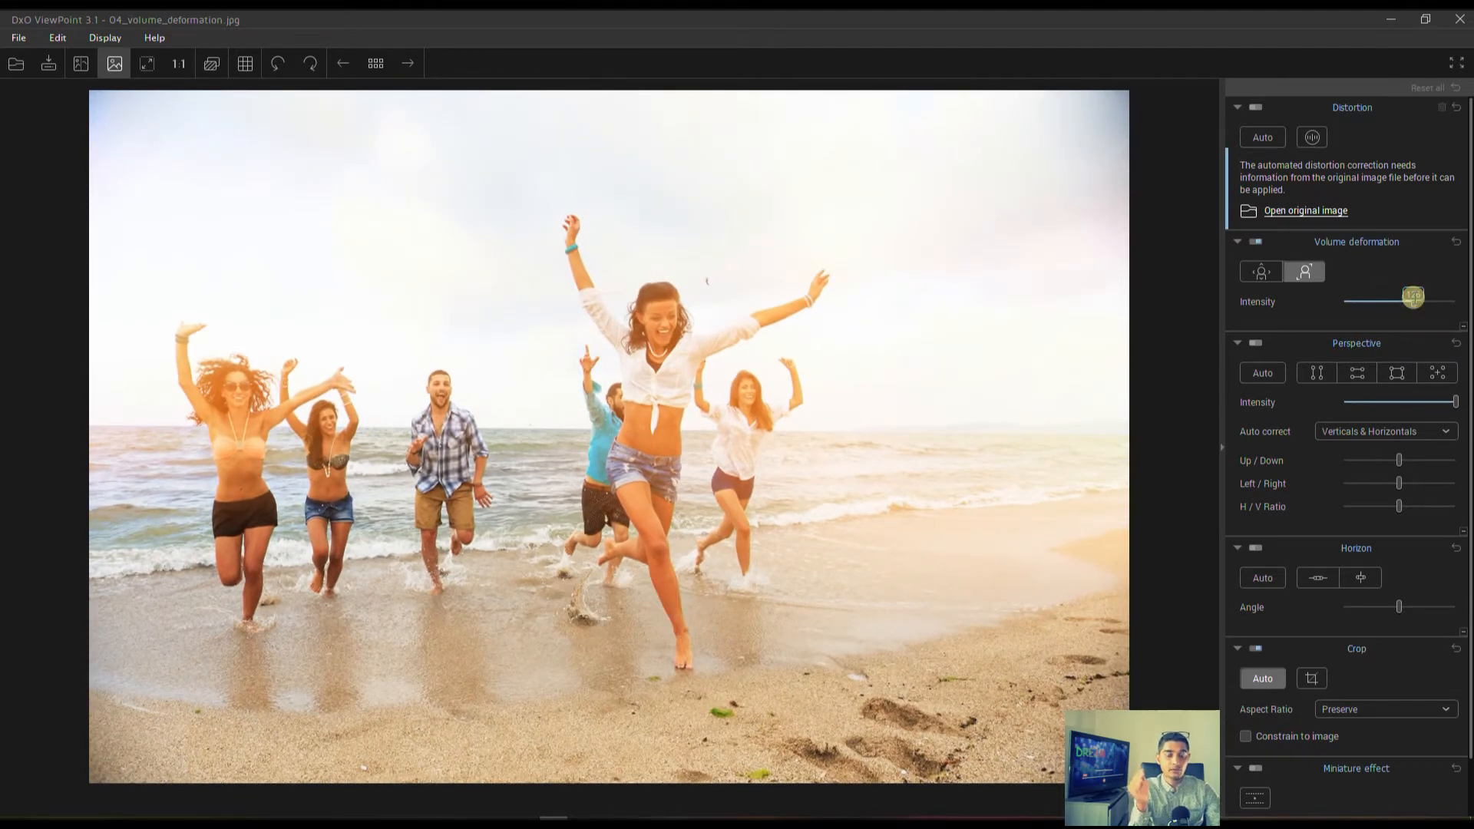
{"action": "left_click_drag", "start_coordinate": [1414, 298], "coordinate": [1427, 298]}
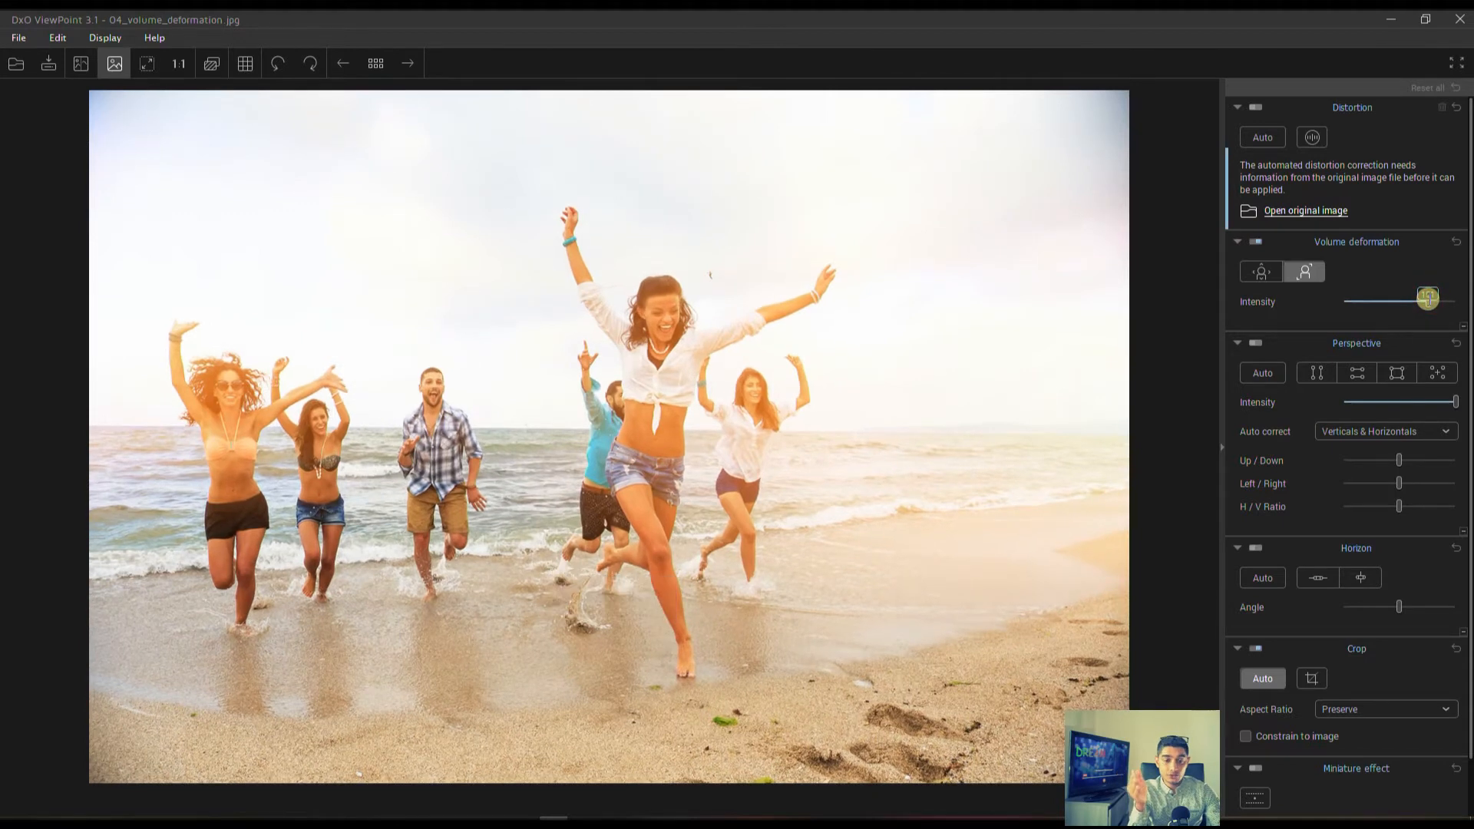
Open 06_perspective_vertical.jpg without saving the changes to the beach photo.
{"action": "left_click", "coordinate": [6, 66]}
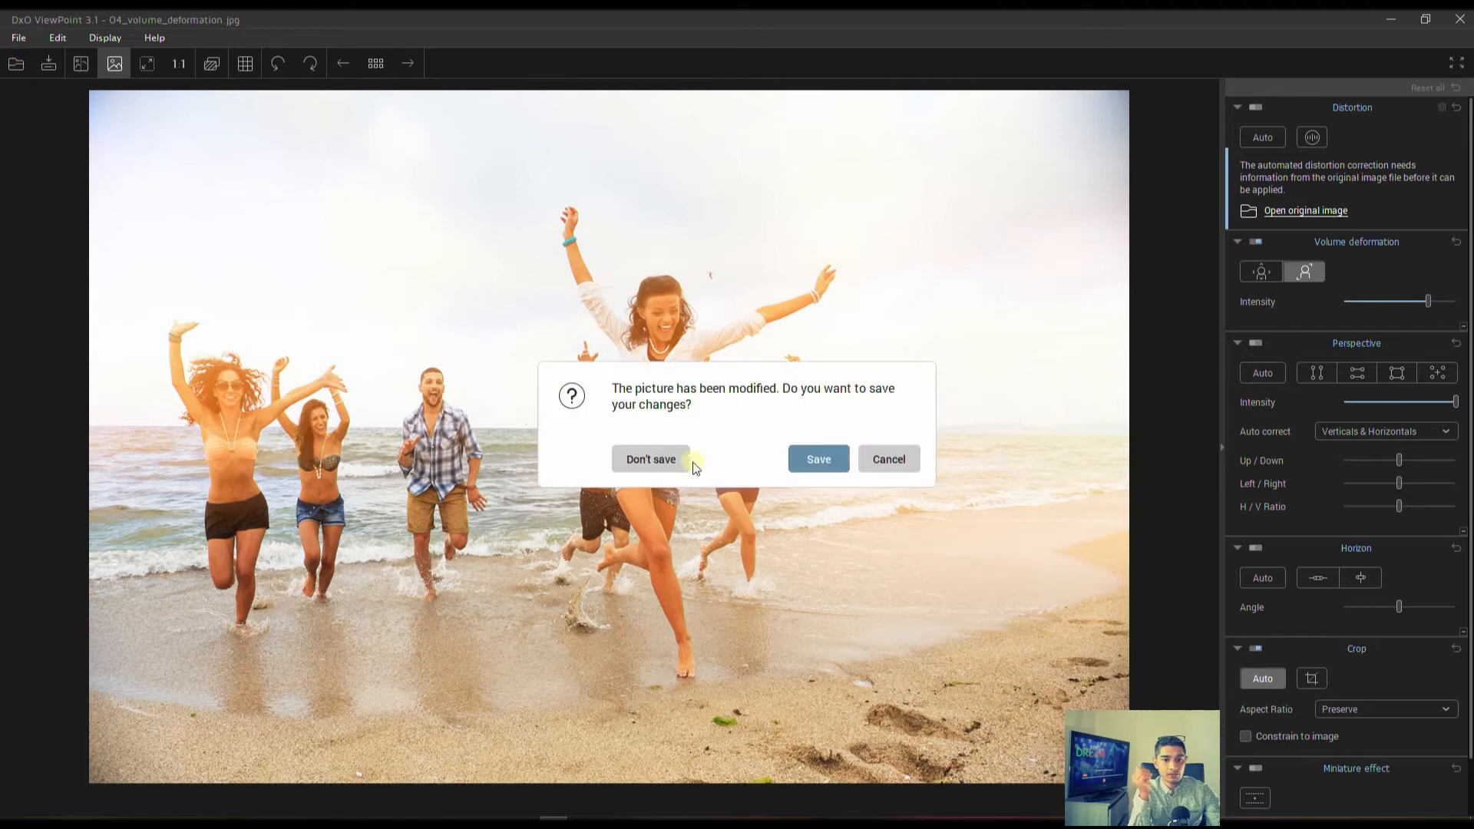
{"action": "left_click", "coordinate": [660, 458]}
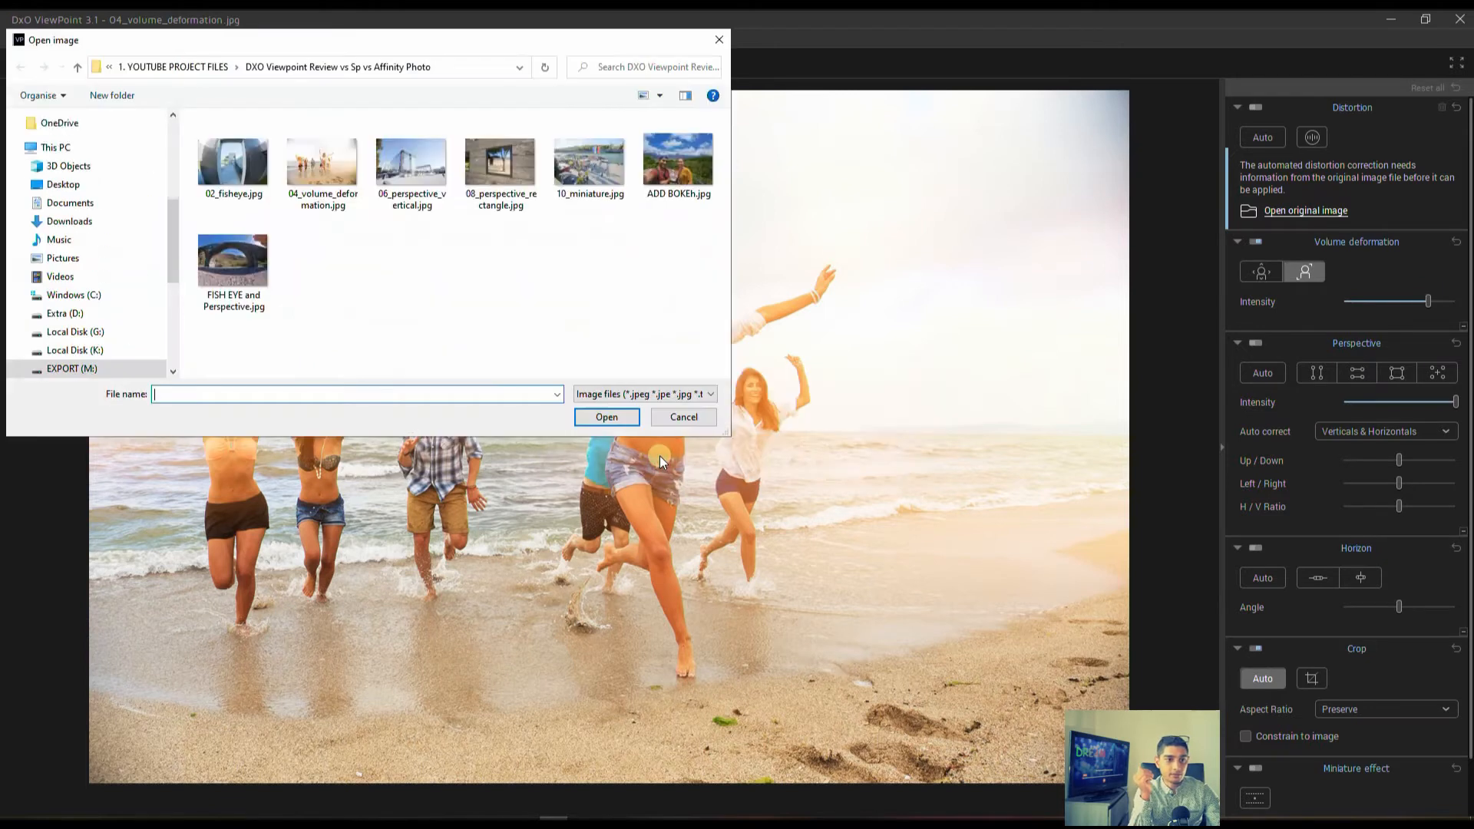
{"action": "left_click", "coordinate": [399, 181]}
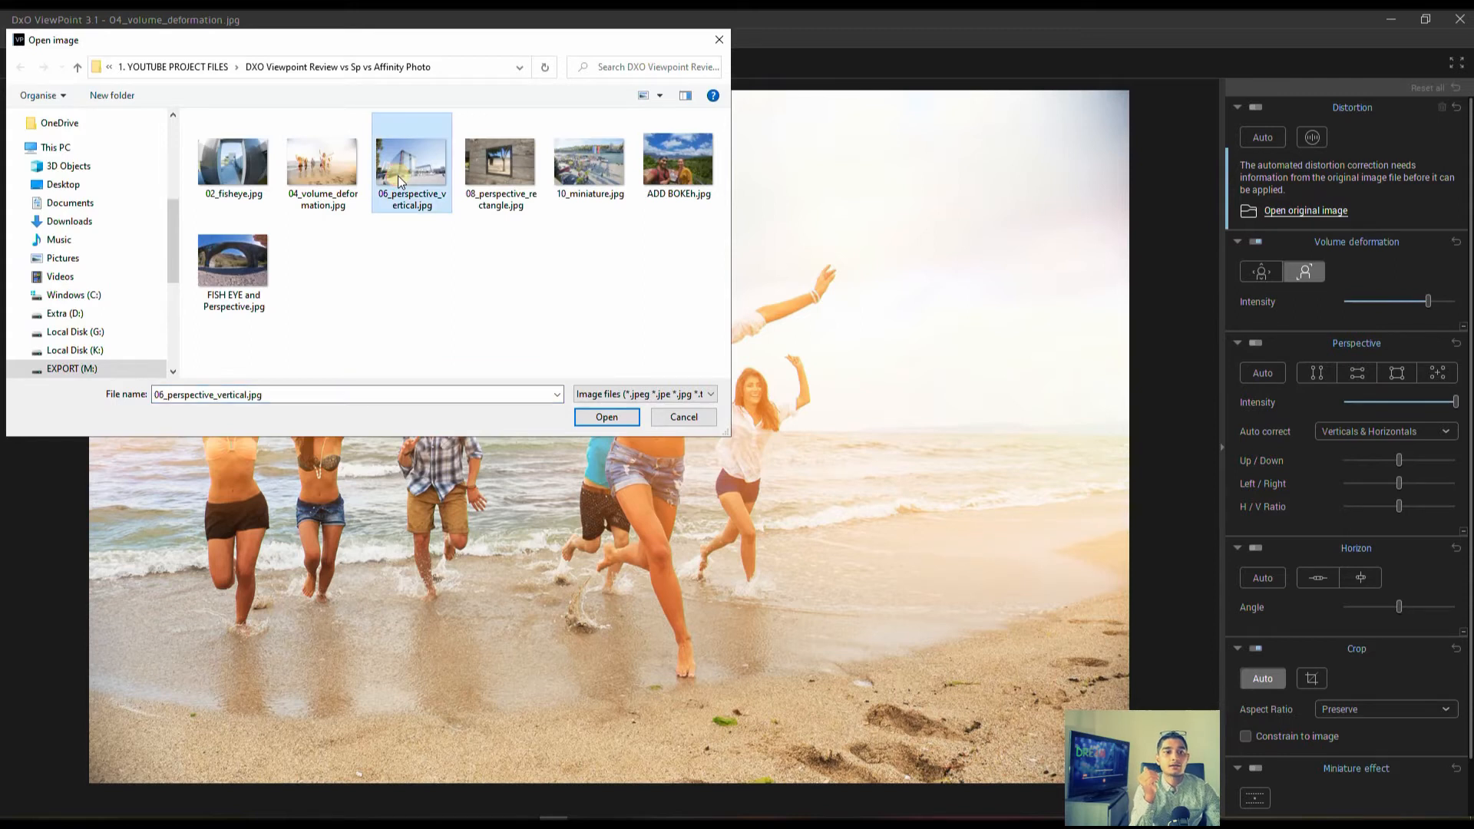
{"action": "double_click", "coordinate": [398, 182]}
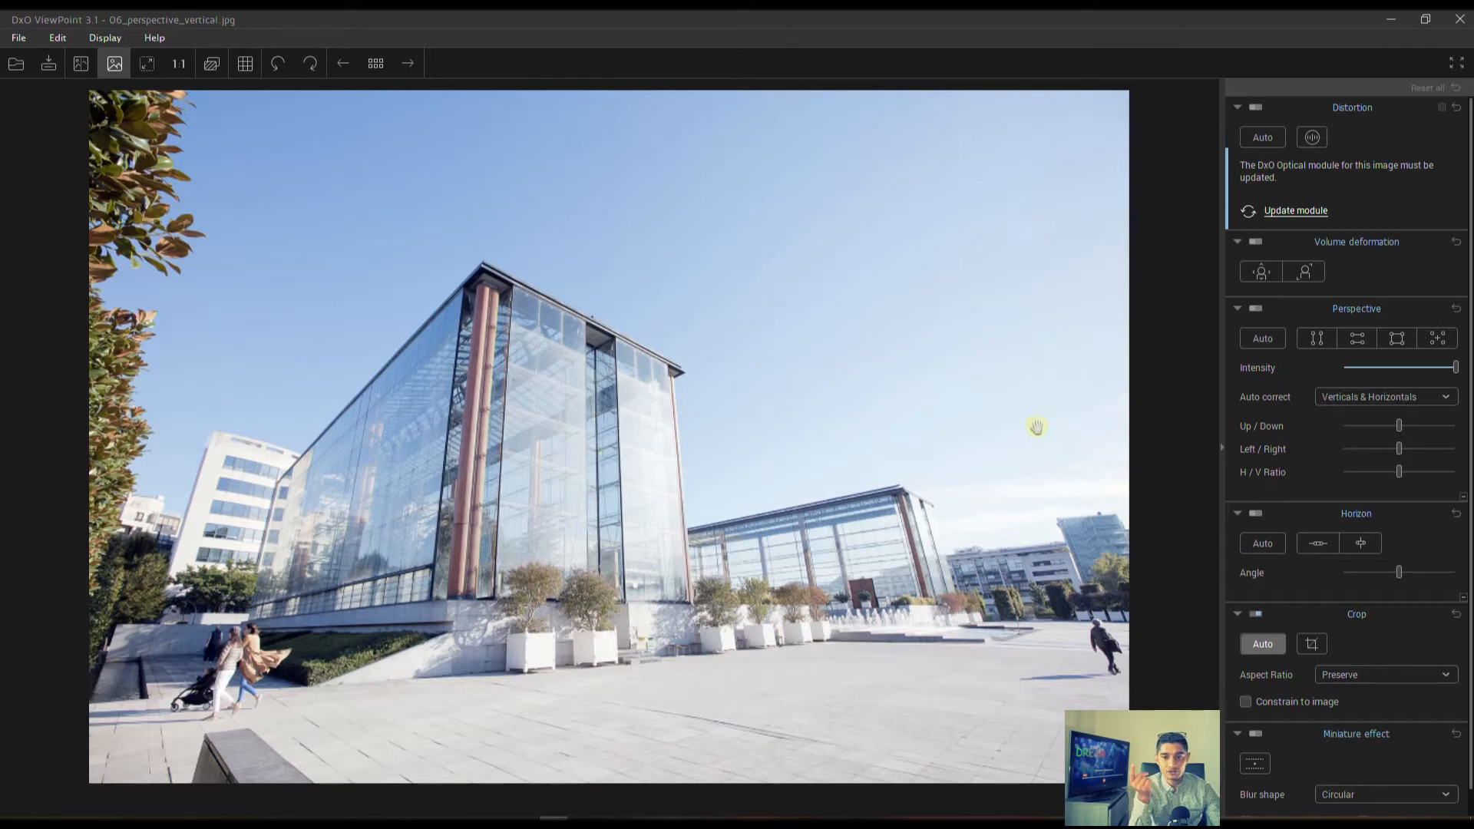
Try the automatic perspective correction on the glass building photo and switch it off.
{"action": "left_click", "coordinate": [1257, 336]}
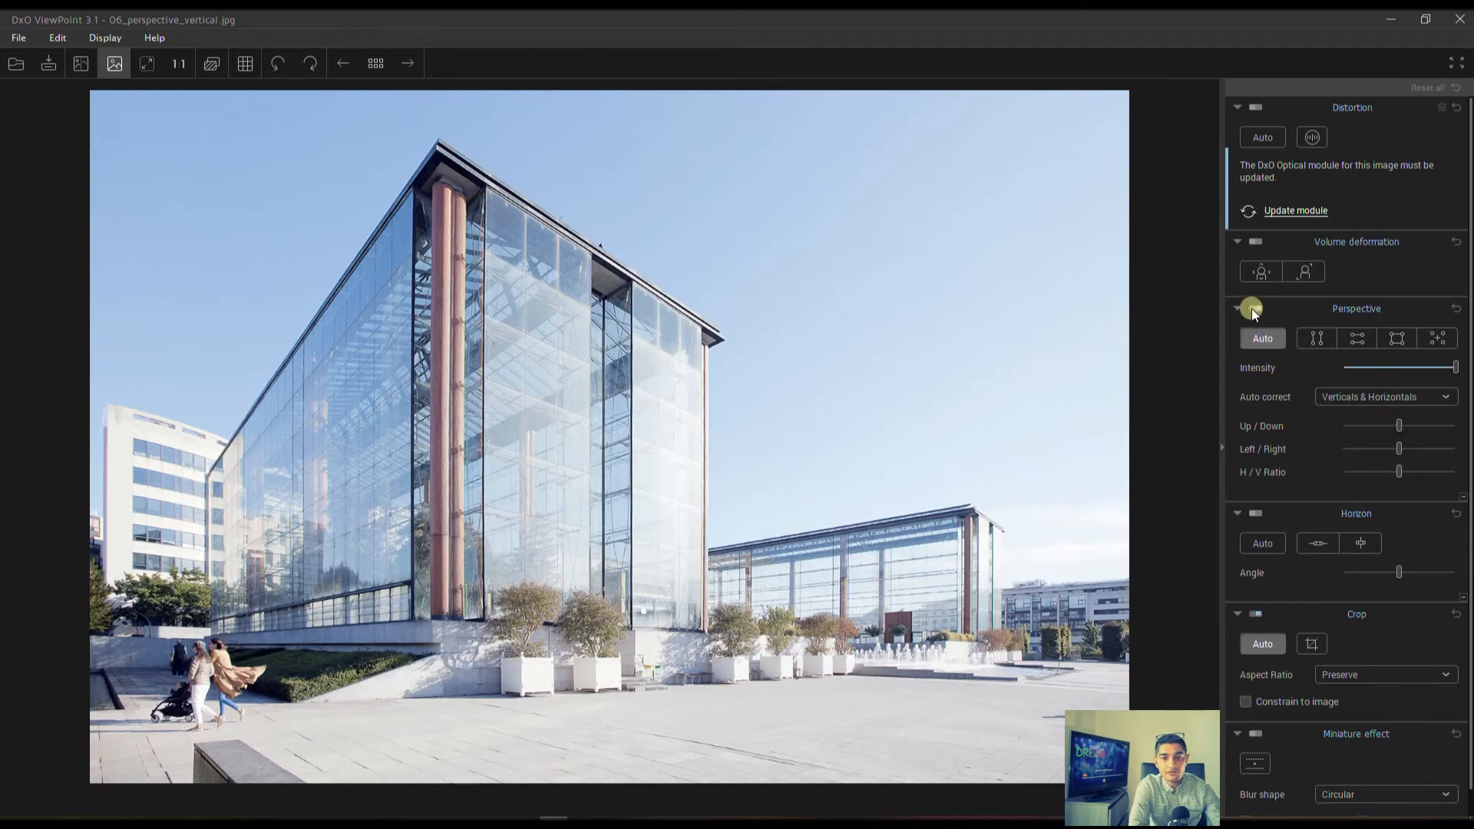
{"action": "left_click", "coordinate": [1250, 310]}
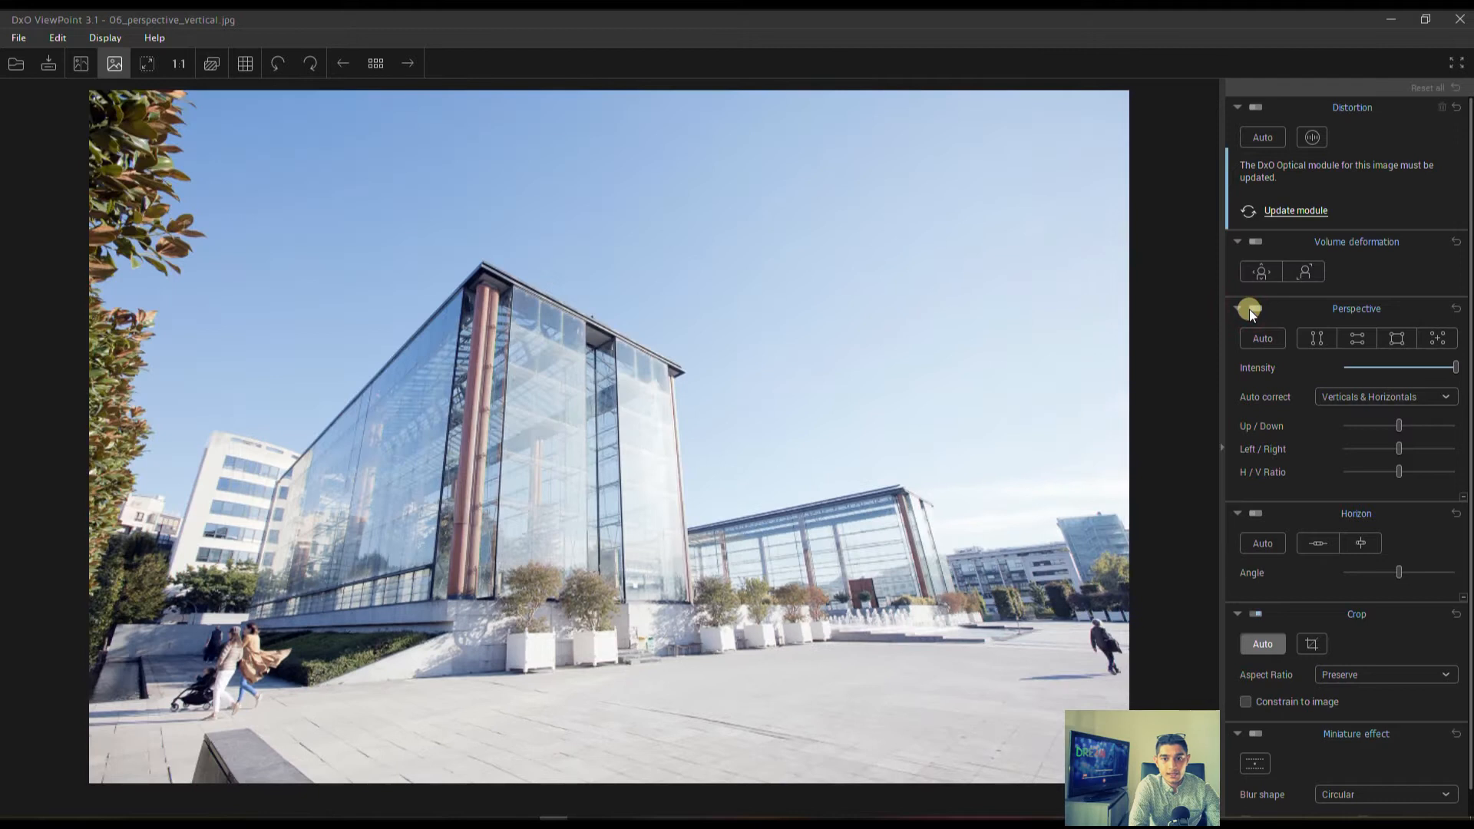
Straighten the glass building's verticals with two vertical perspective guide lines along its facade and apply the correction.
{"action": "left_click", "coordinate": [1321, 337]}
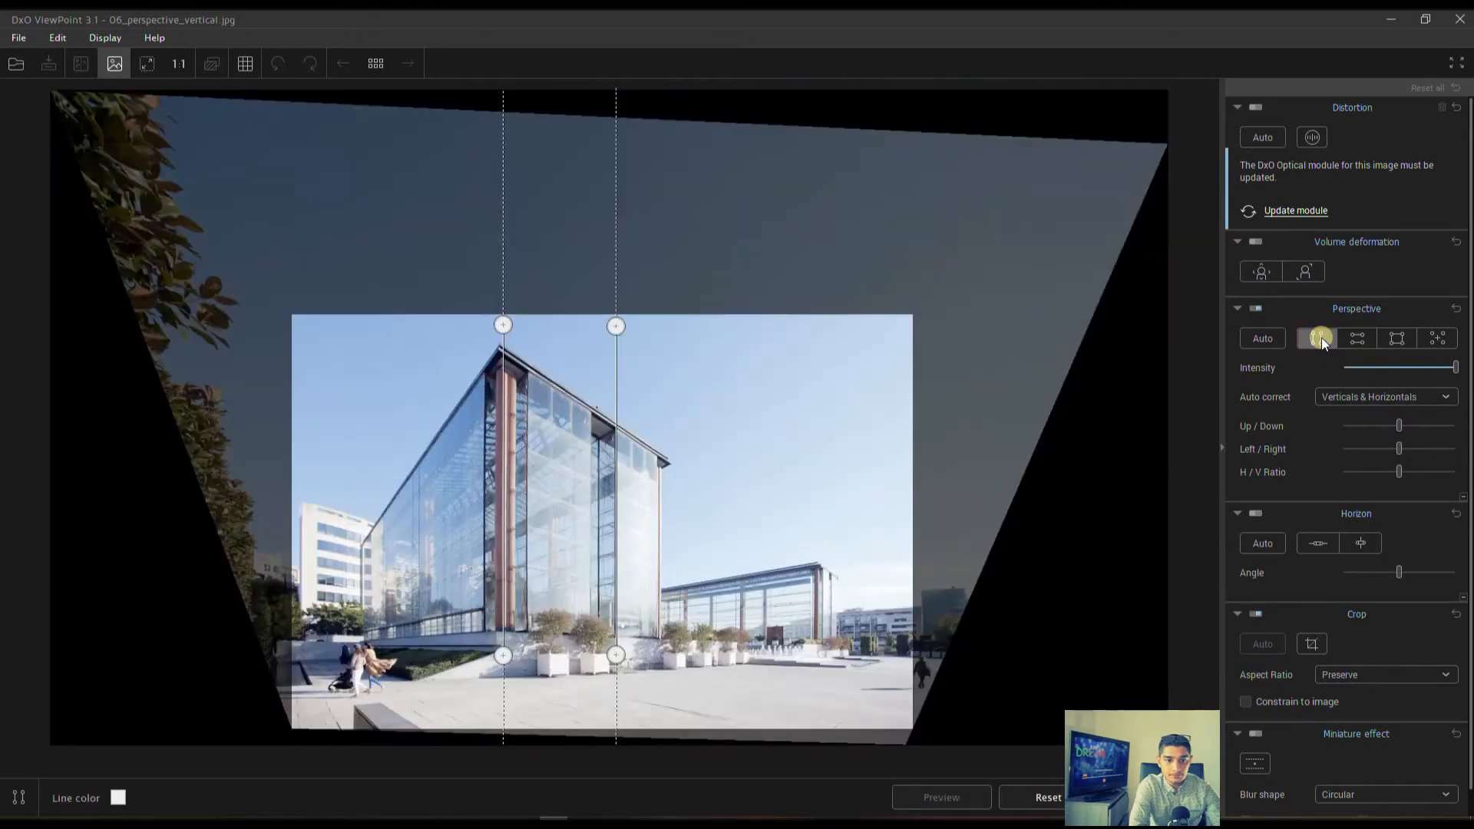
{"action": "left_click_drag", "start_coordinate": [616, 328], "coordinate": [616, 327]}
{"action": "left_click", "coordinate": [1156, 798]}
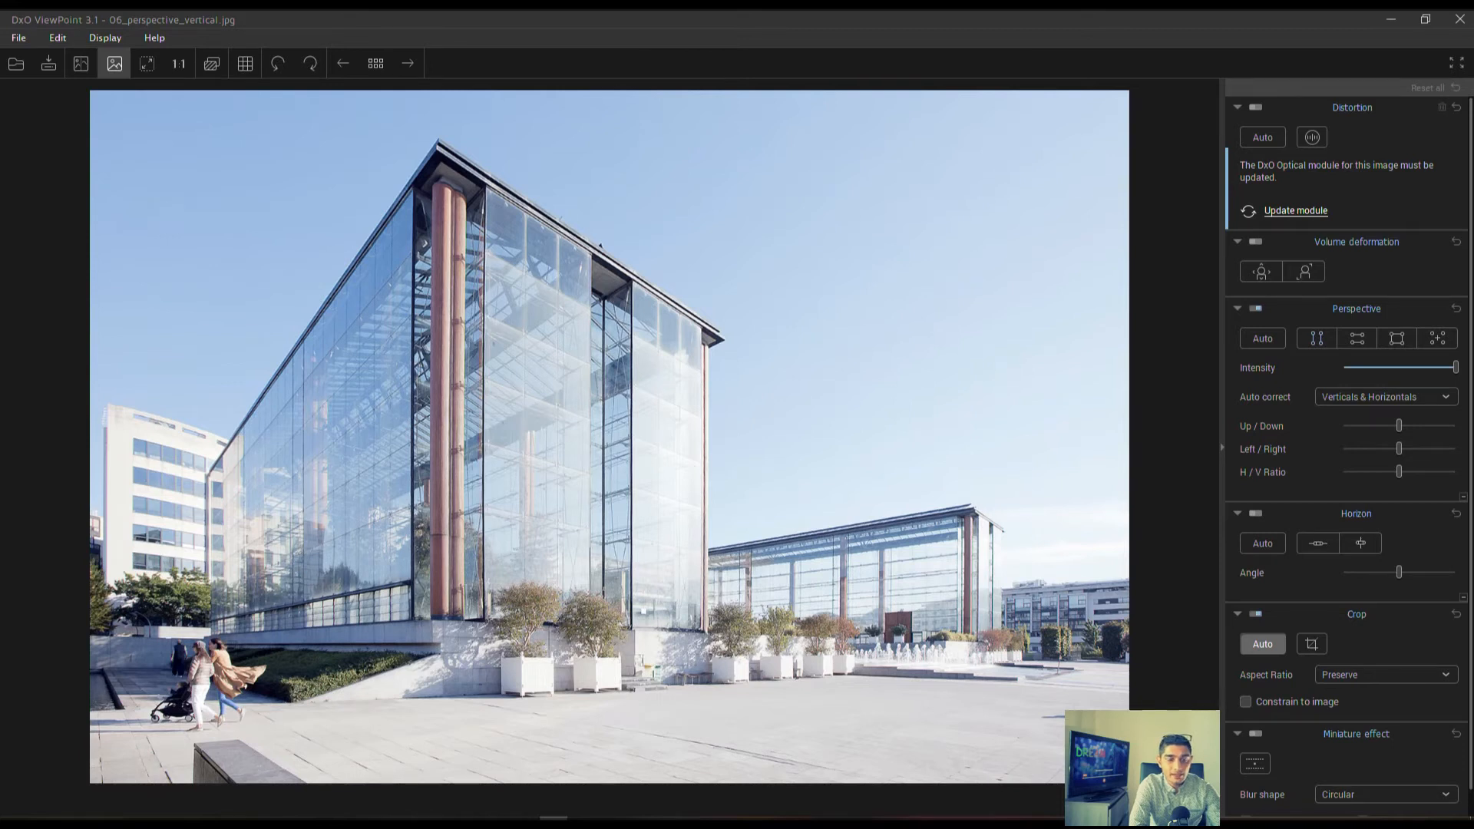
Correct the building's perspective with the eight-point vertical and horizontal guides, apply it, and compare the photo with the original.
{"action": "left_click", "coordinate": [1357, 336]}
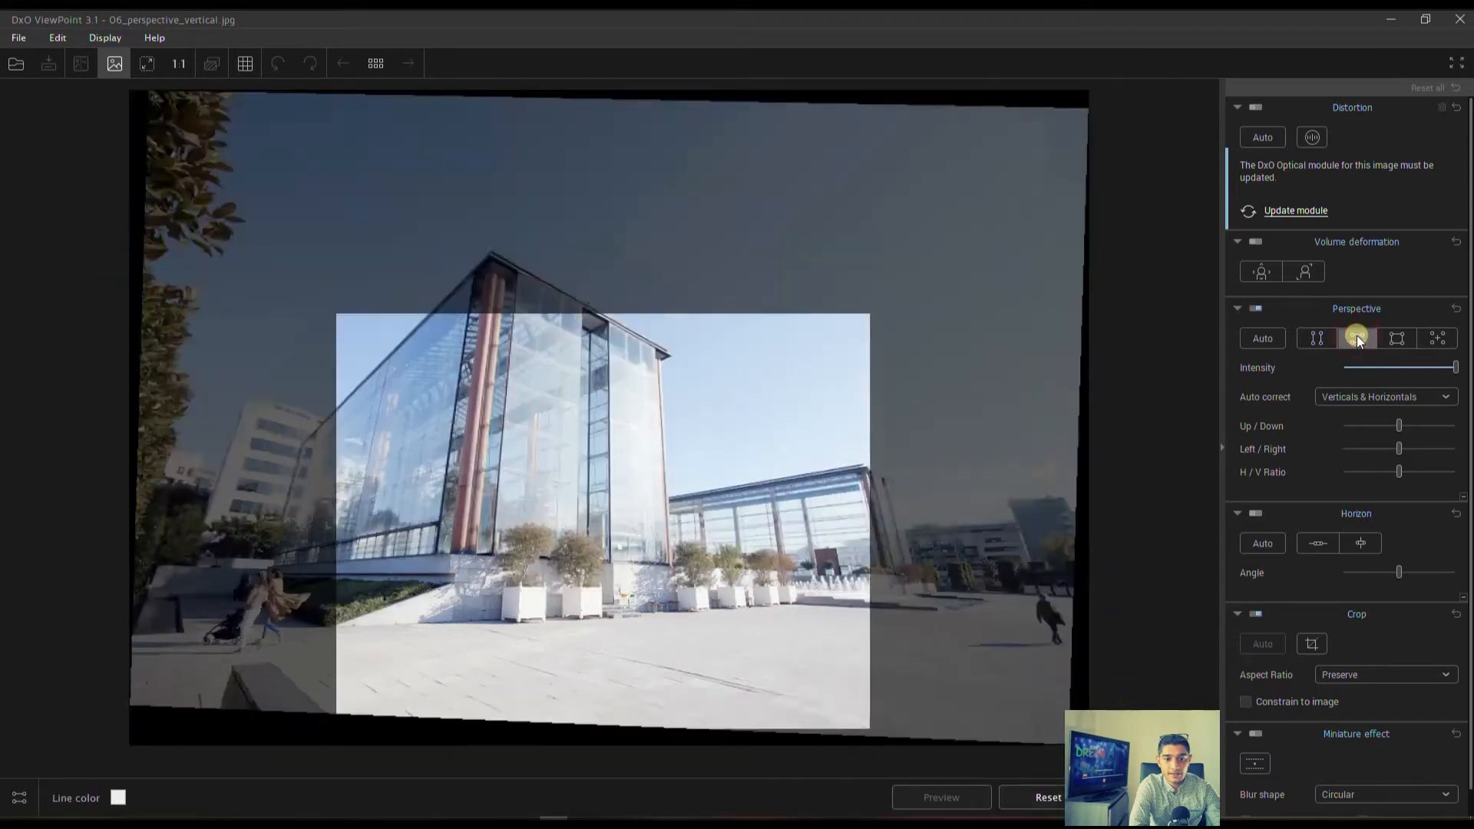
{"action": "left_click_drag", "start_coordinate": [495, 235], "coordinate": [498, 238]}
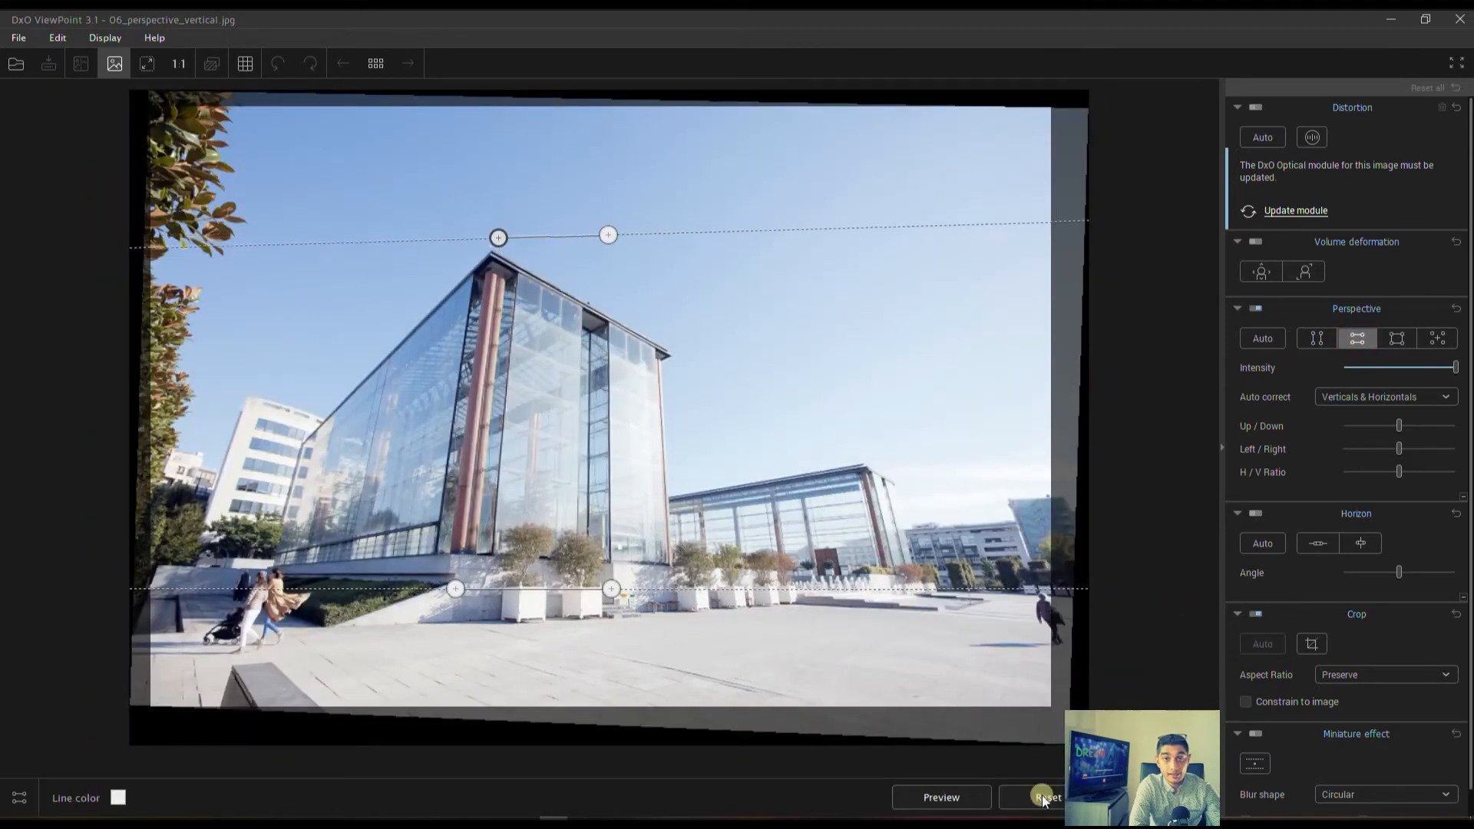
{"action": "left_click", "coordinate": [1398, 336]}
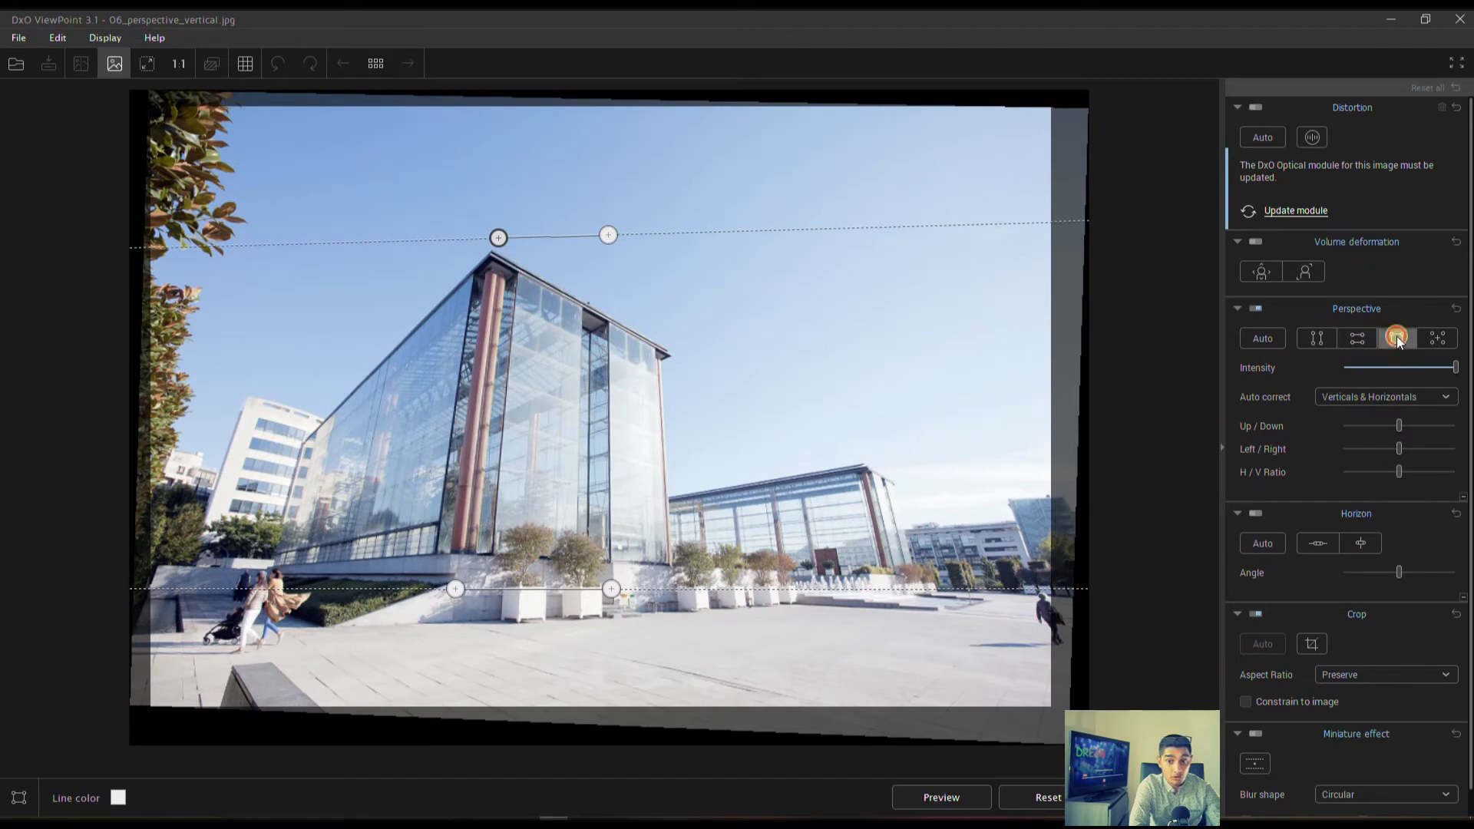
{"action": "left_click", "coordinate": [1439, 338]}
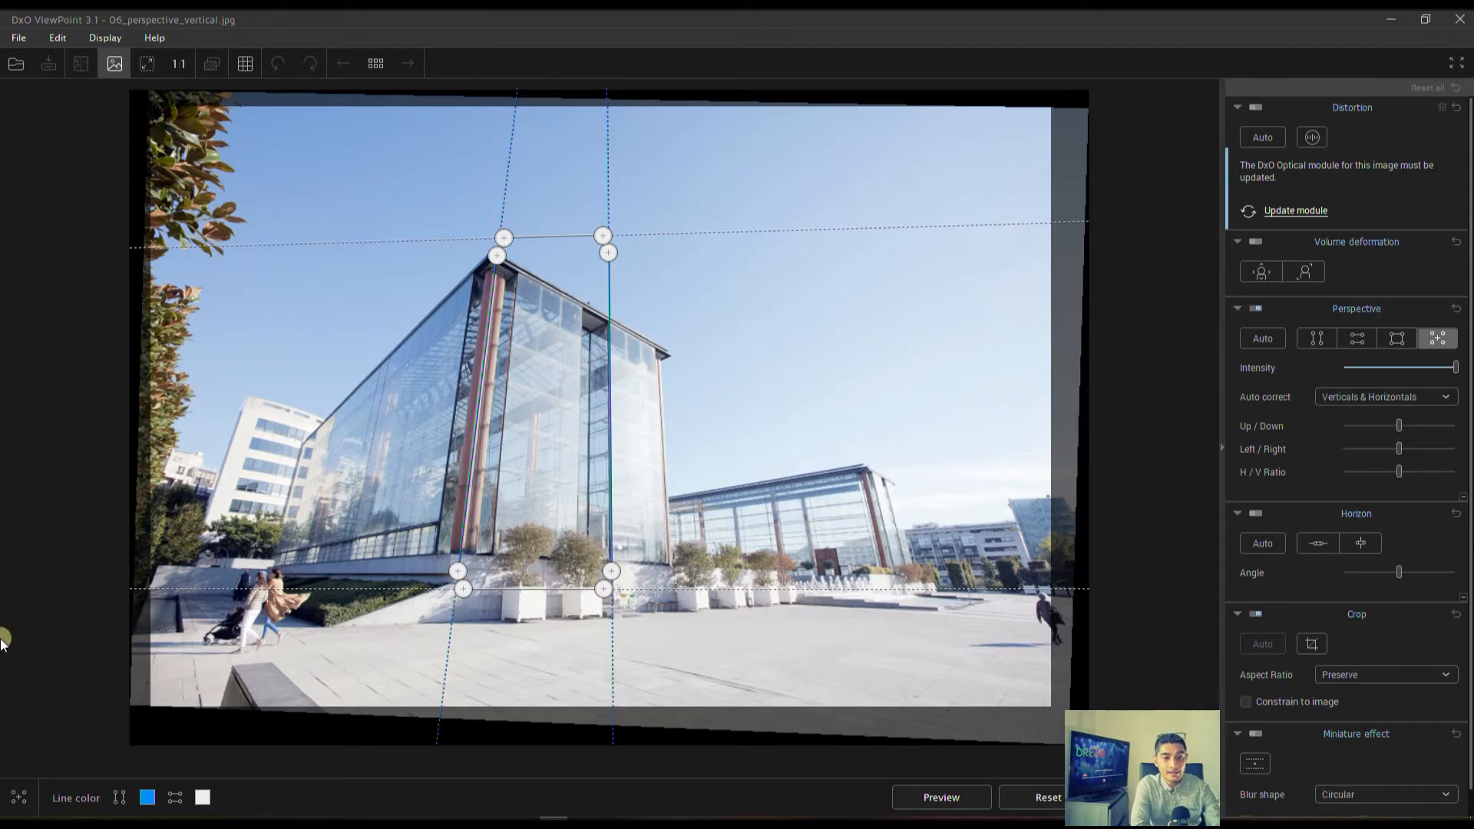
{"action": "left_click_drag", "start_coordinate": [463, 589], "coordinate": [462, 588]}
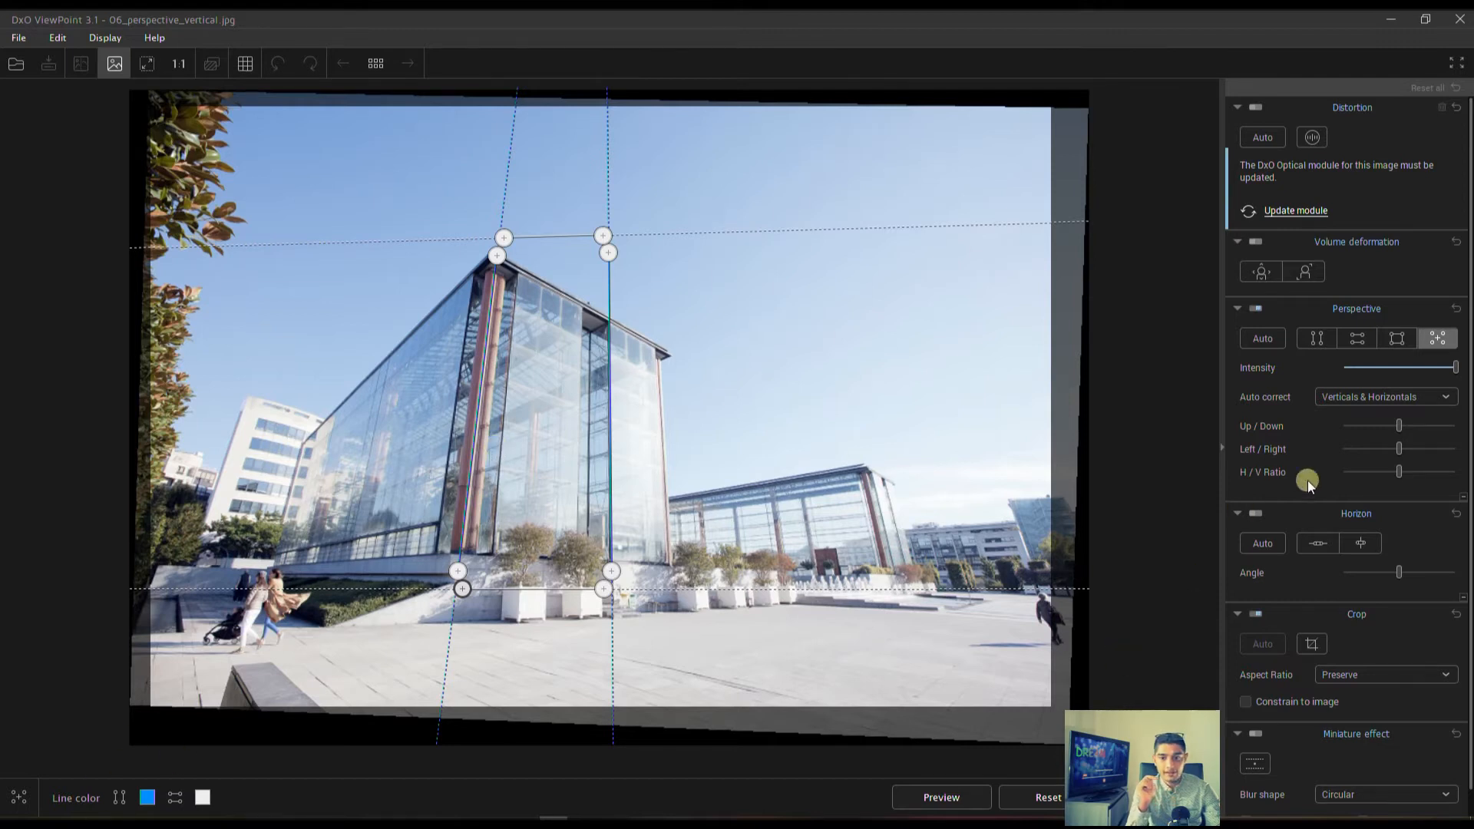
{"action": "left_click", "coordinate": [1156, 798]}
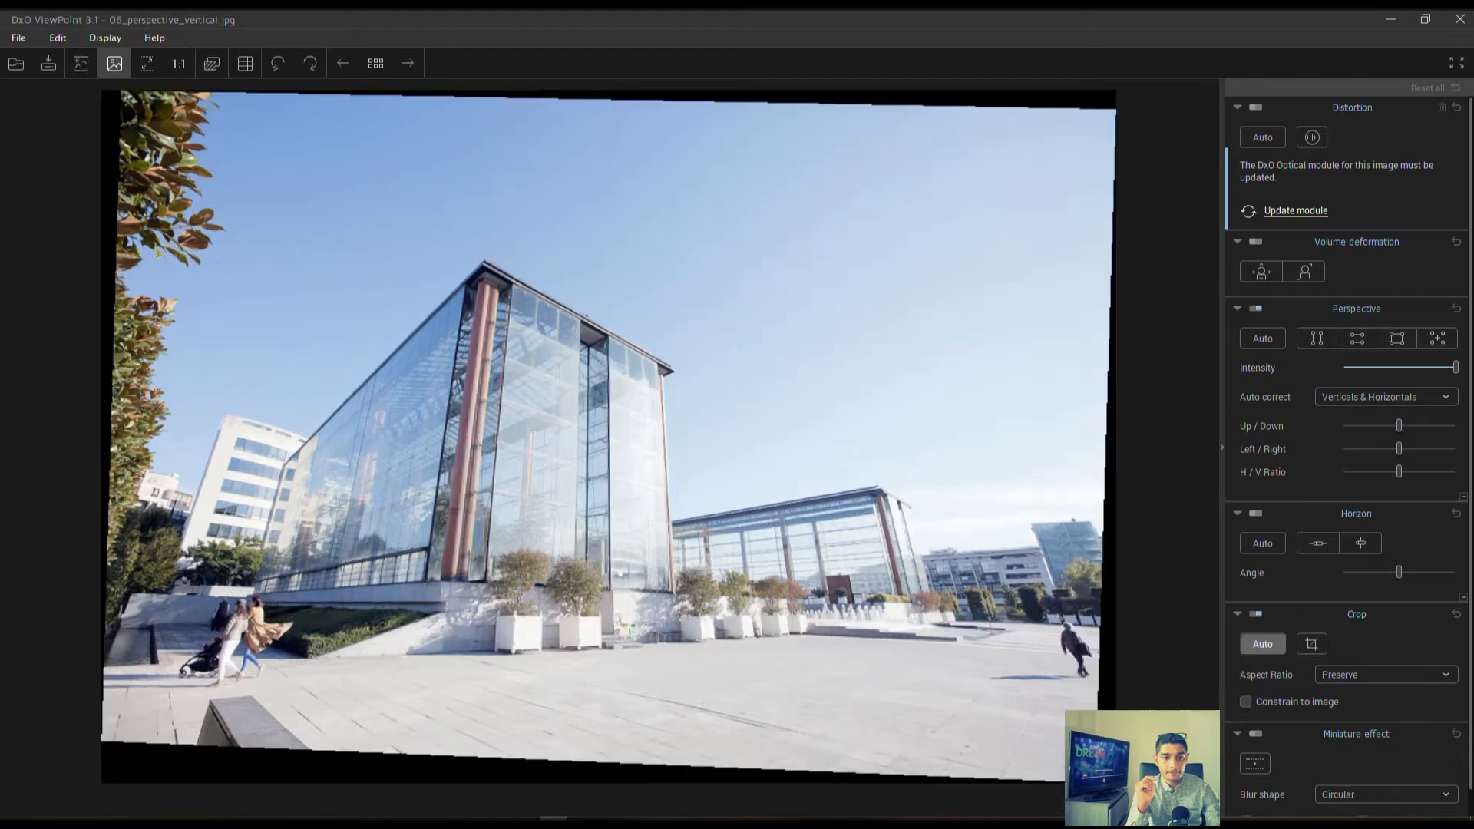
{"action": "left_click", "coordinate": [77, 66]}
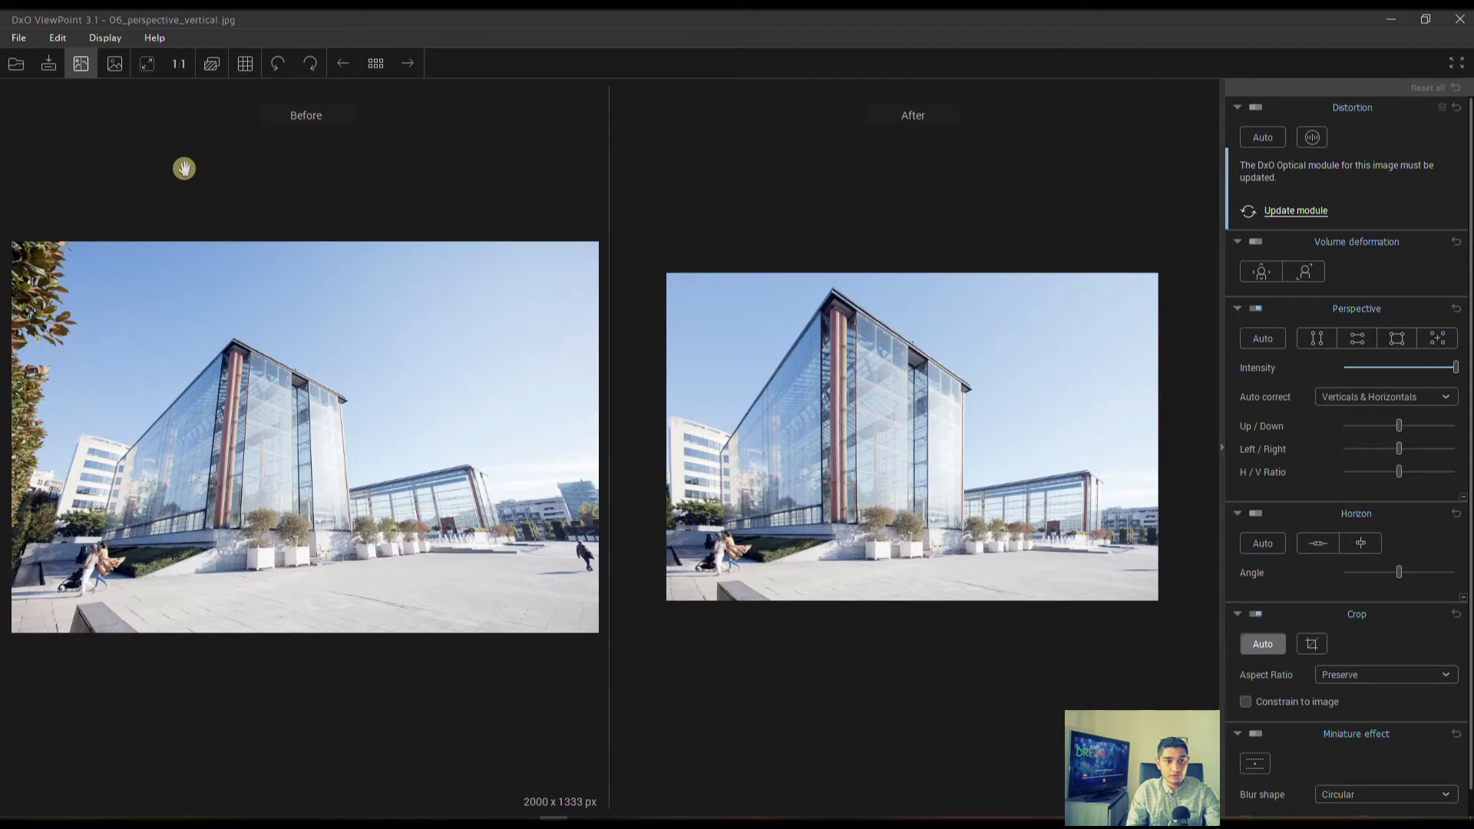
{"action": "left_click", "coordinate": [113, 62]}
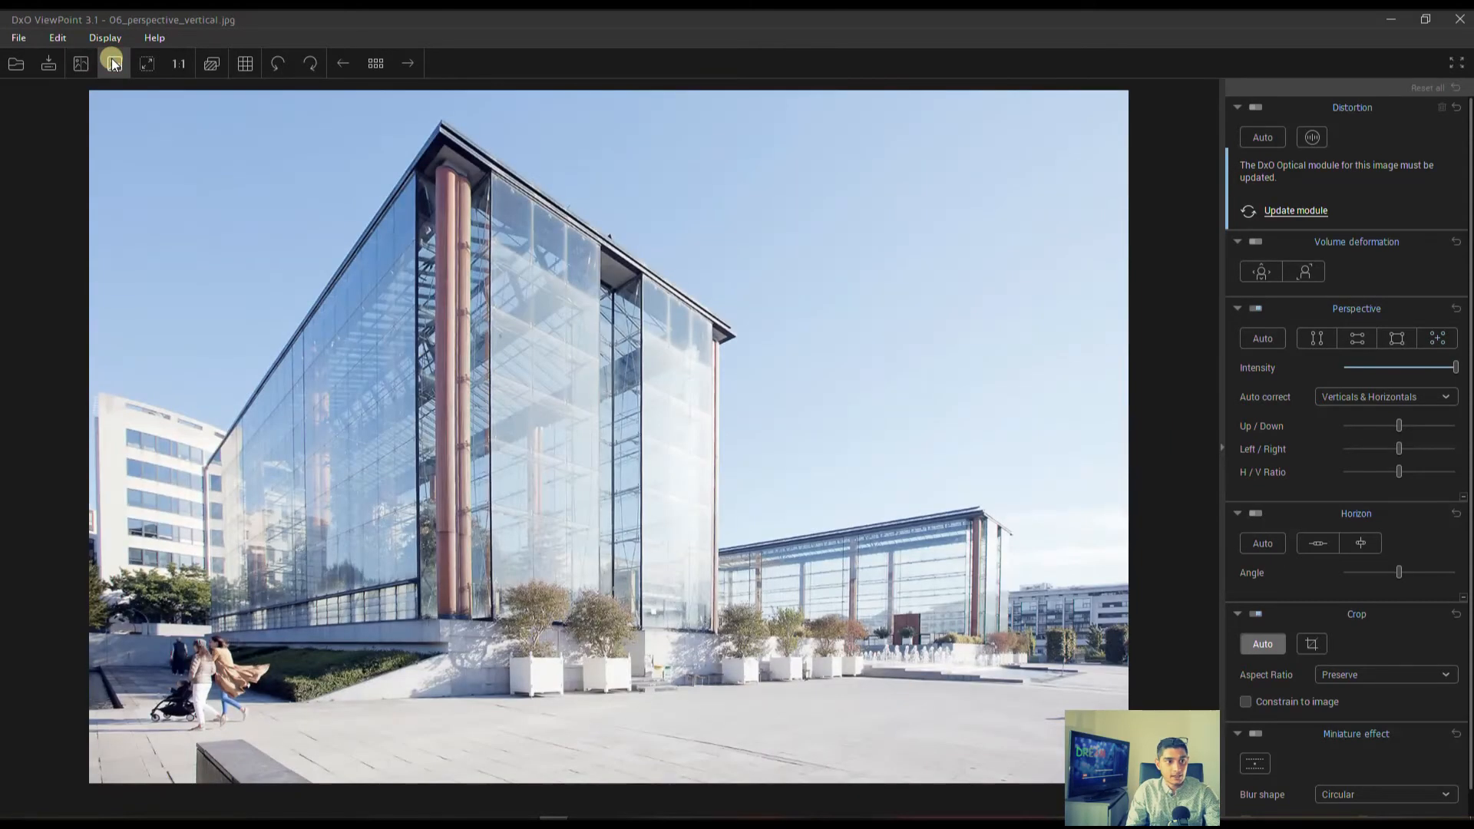
Start opening another photo and save the corrected glass building photo as 06_perspective_vertical_DxOVP.jpeg.
{"action": "left_click", "coordinate": [17, 63]}
{"action": "left_click", "coordinate": [816, 458]}
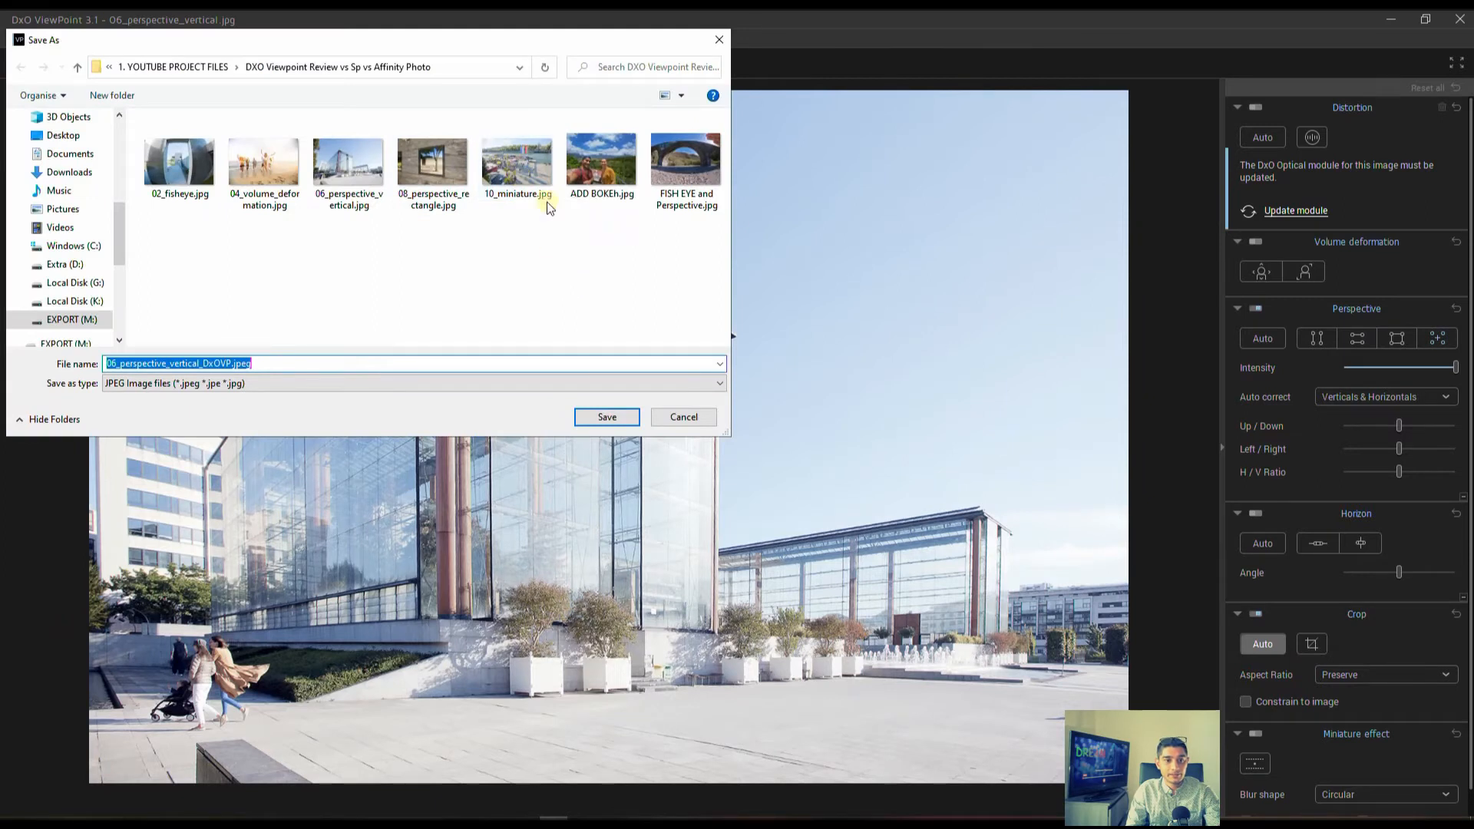
{"action": "left_click", "coordinate": [607, 417]}
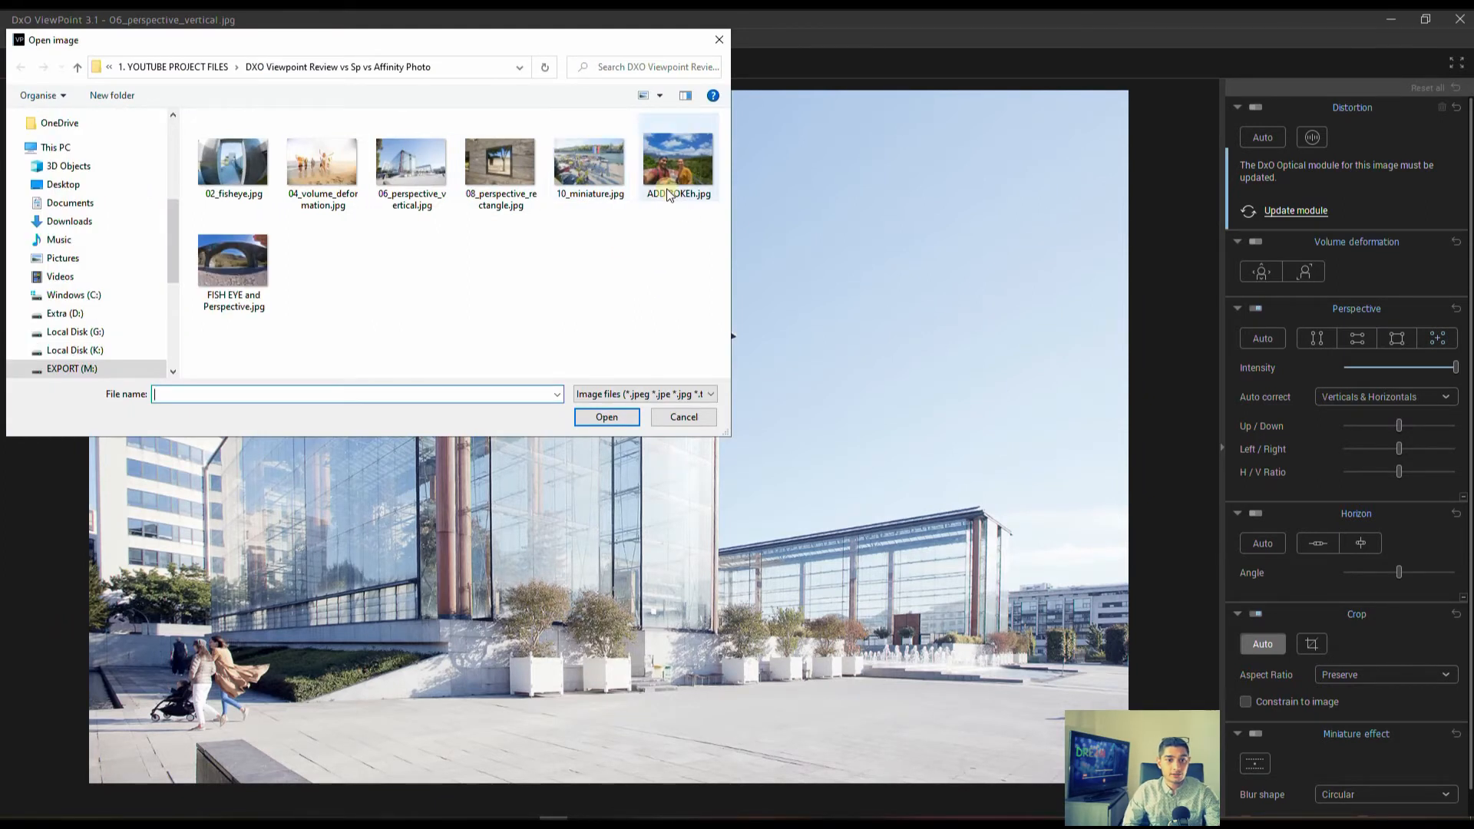
Open 10_miniature.jpg and switch on the miniature effect for the riverside photo.
{"action": "double_click", "coordinate": [583, 178]}
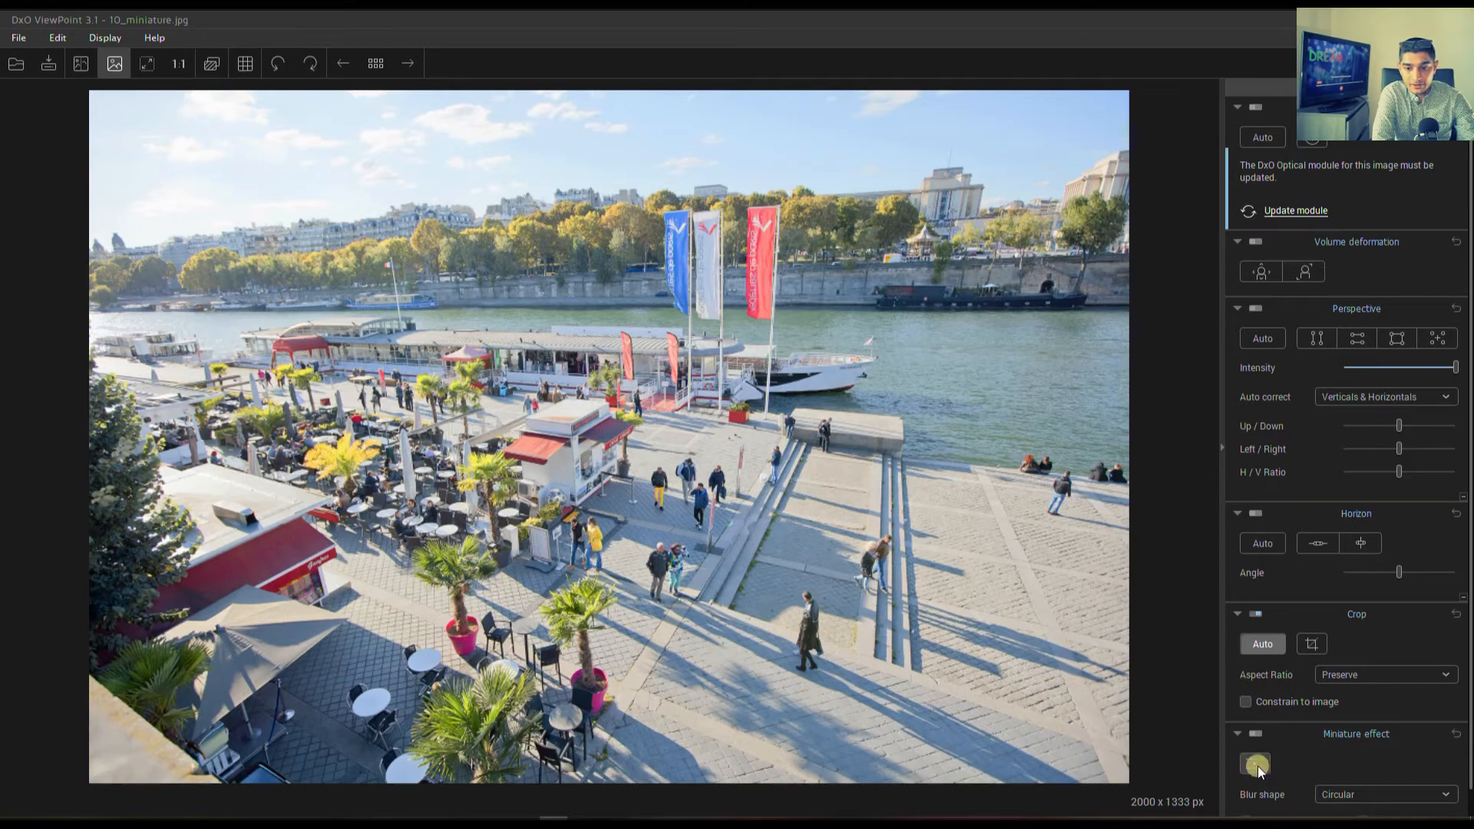
{"action": "left_click", "coordinate": [1255, 734]}
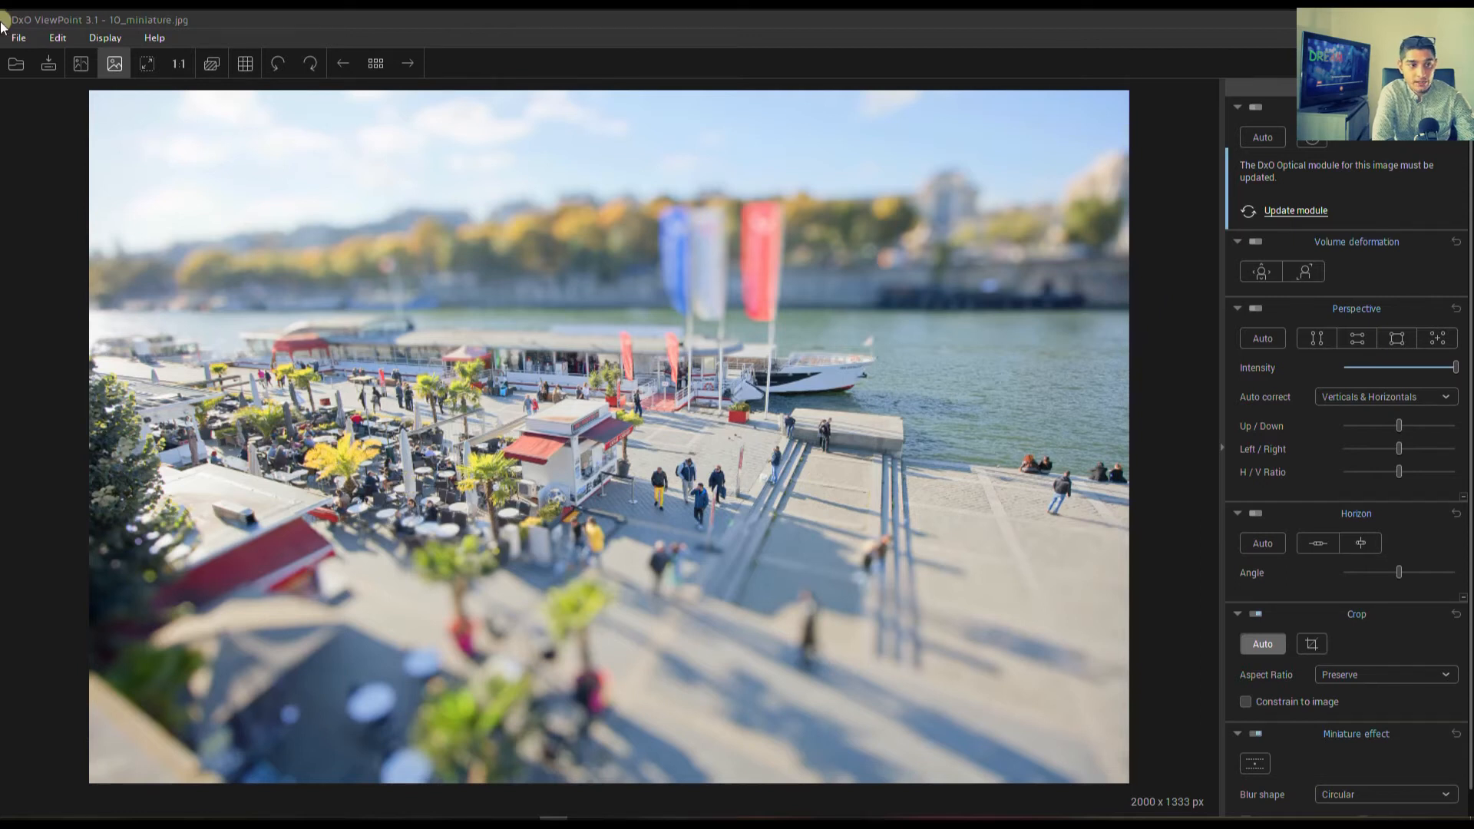
Open 08_perspective_rectangle.jpg without saving the changes to the riverside photo.
{"action": "left_click", "coordinate": [16, 64]}
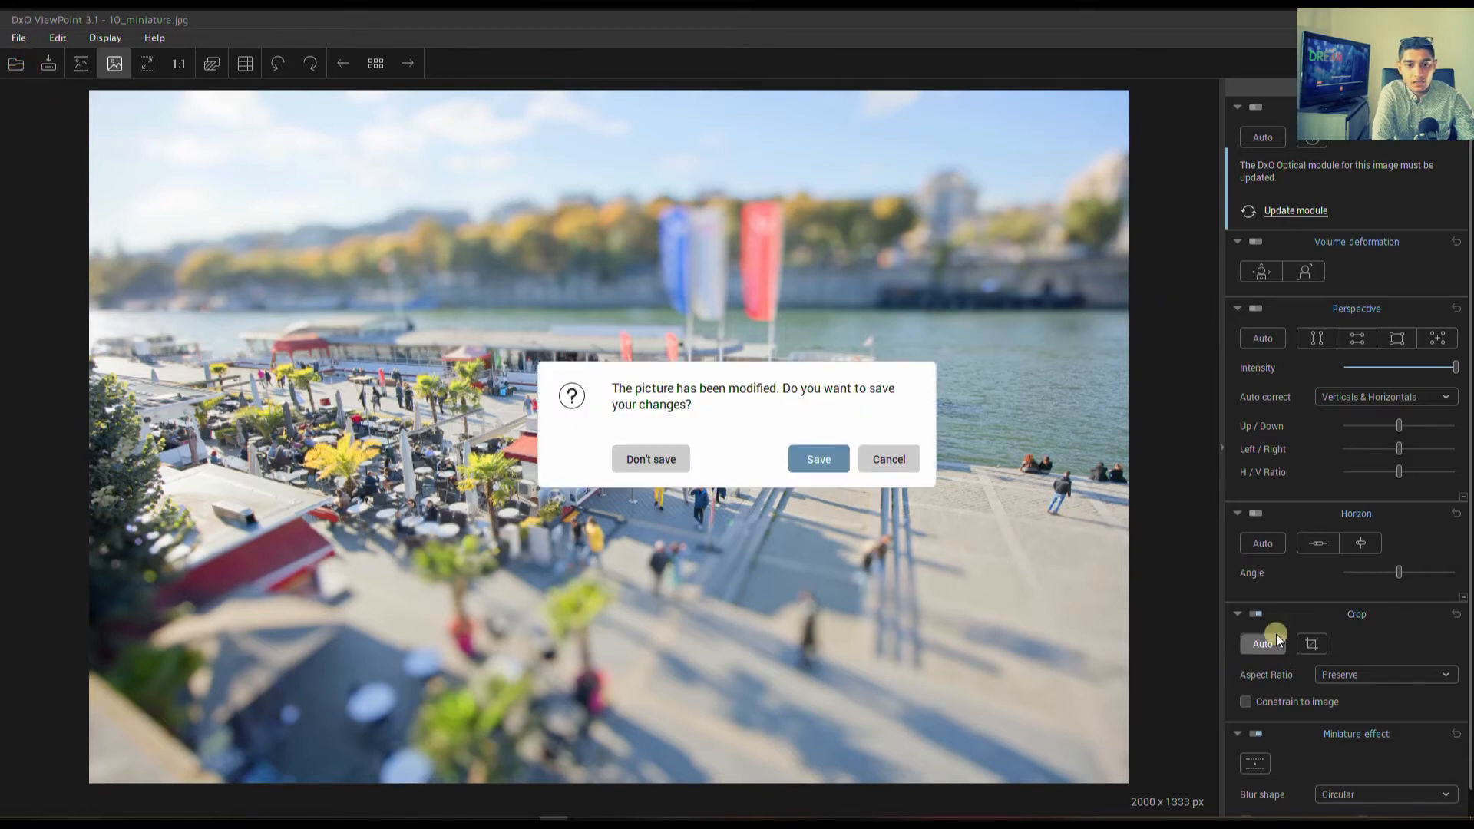
{"action": "left_click", "coordinate": [651, 458]}
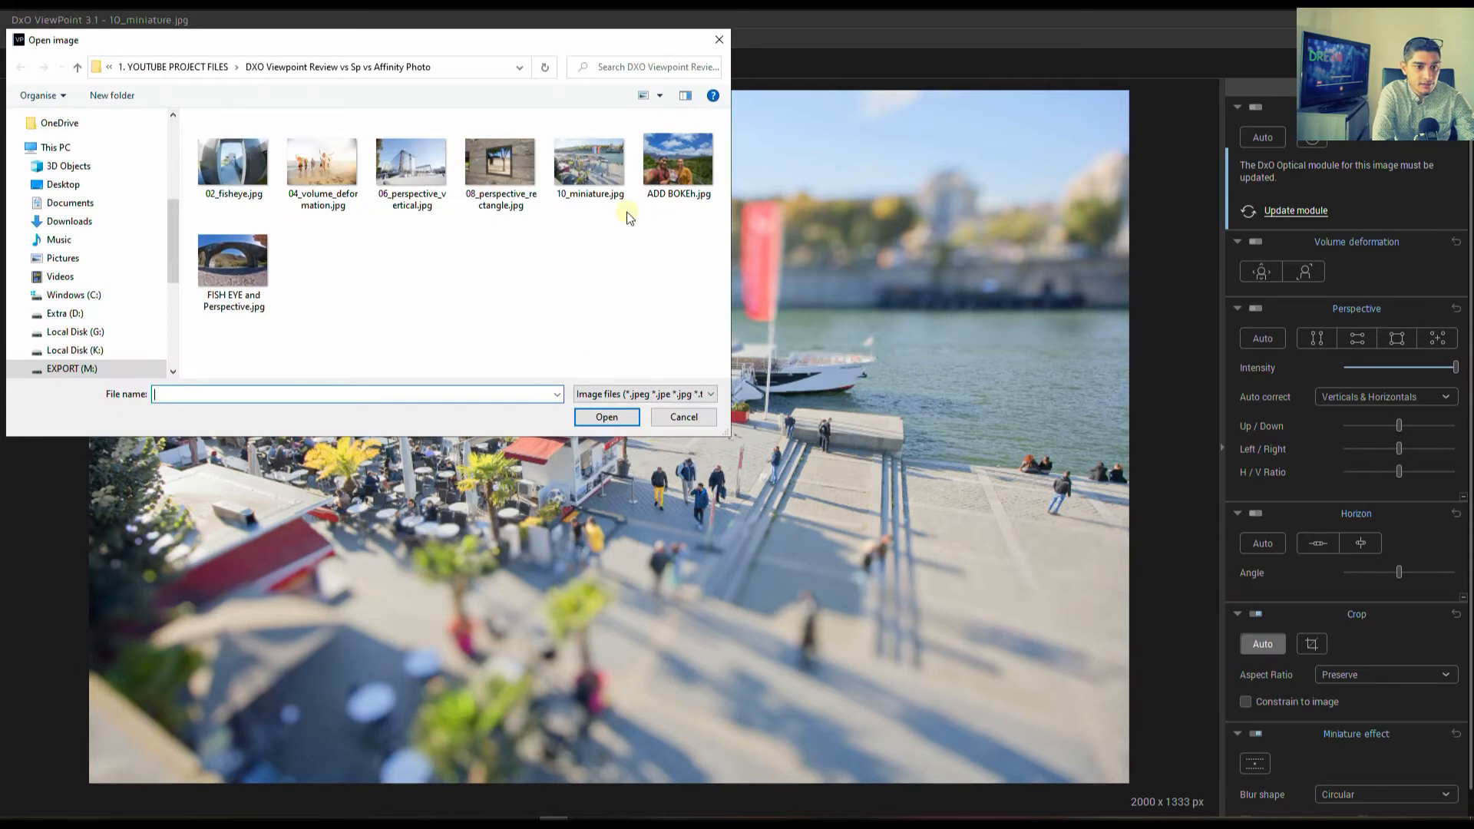
{"action": "double_click", "coordinate": [492, 167]}
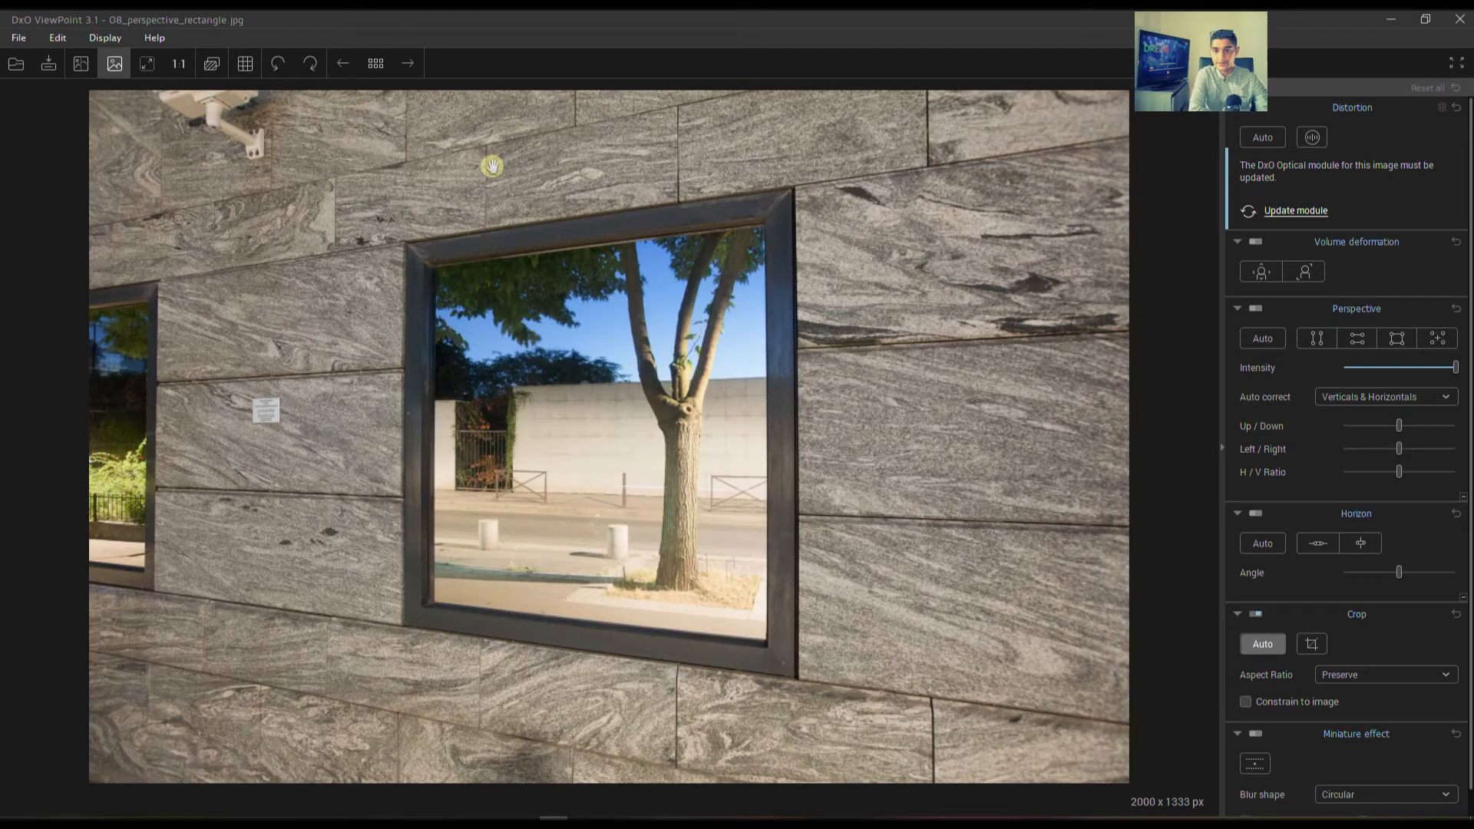
Correct the window's perspective with two horizontal guide lines along its upper and lower frame edges, apply it, and compare the photo with the original.
{"action": "left_click", "coordinate": [1345, 337]}
{"action": "left_click_drag", "start_coordinate": [807, 256], "coordinate": [811, 201]}
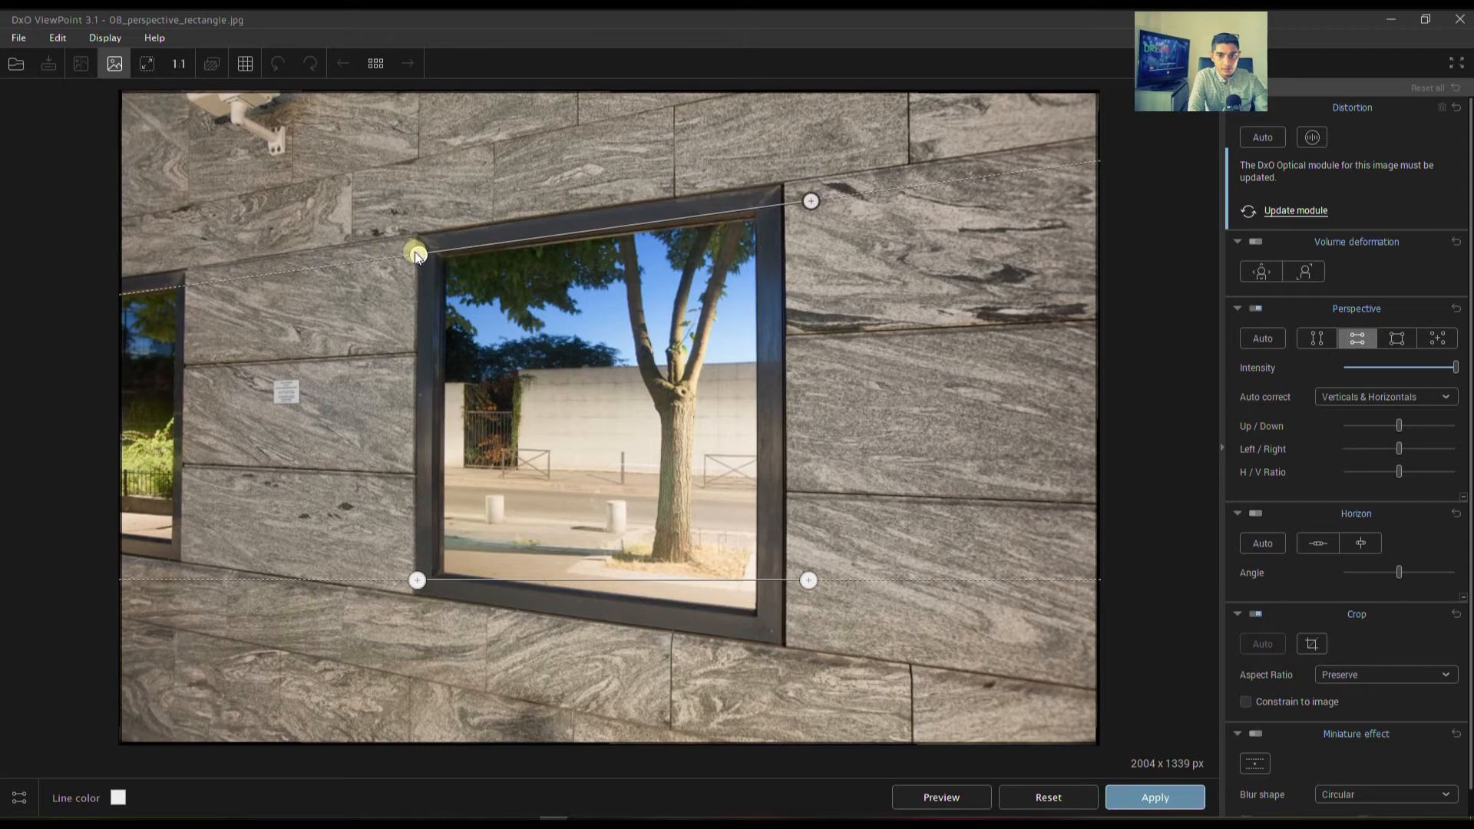
{"action": "left_click_drag", "start_coordinate": [414, 252], "coordinate": [418, 250]}
{"action": "left_click_drag", "start_coordinate": [808, 583], "coordinate": [822, 653]}
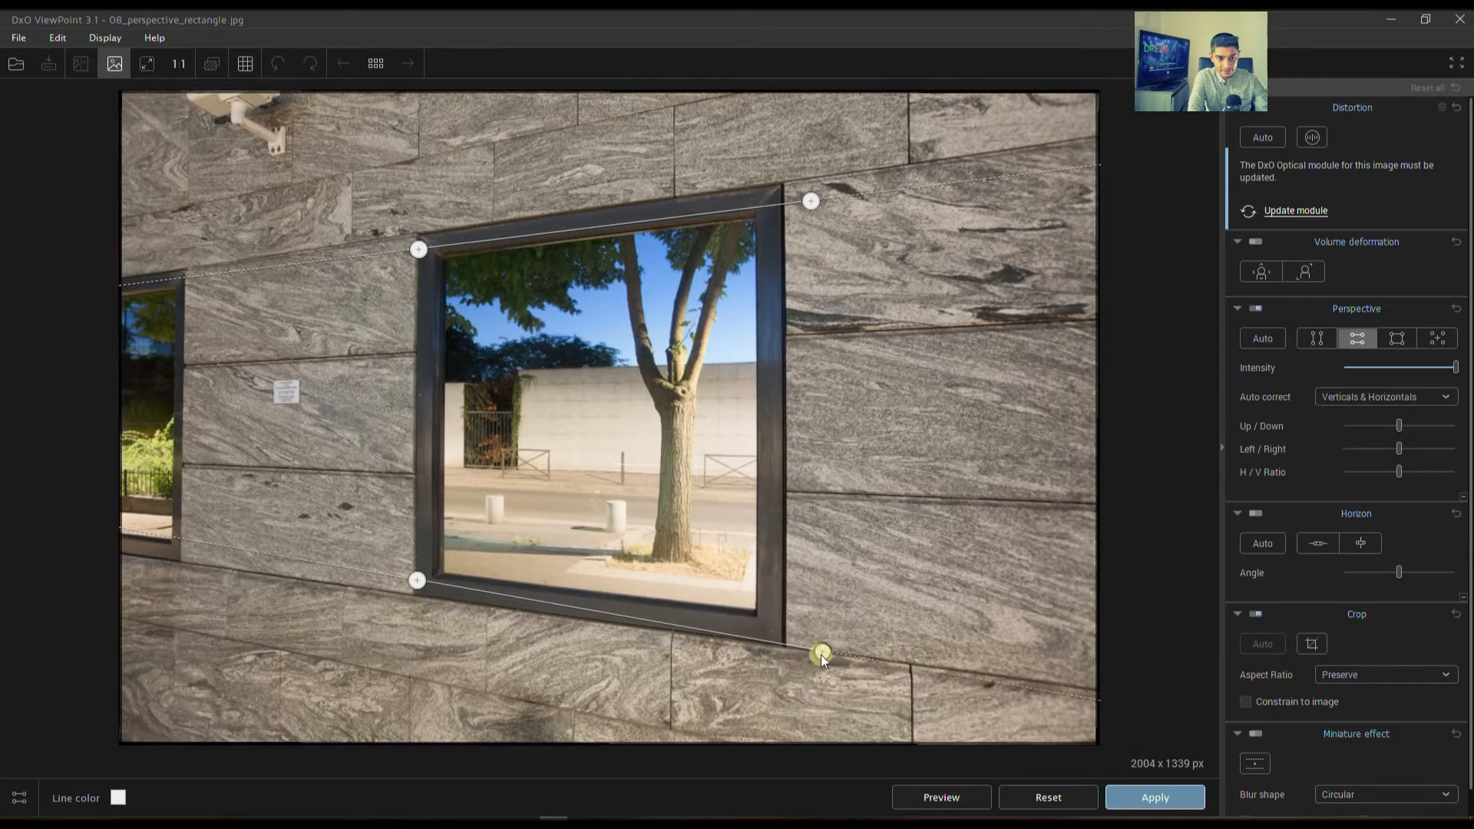
{"action": "left_click_drag", "start_coordinate": [418, 581], "coordinate": [418, 589]}
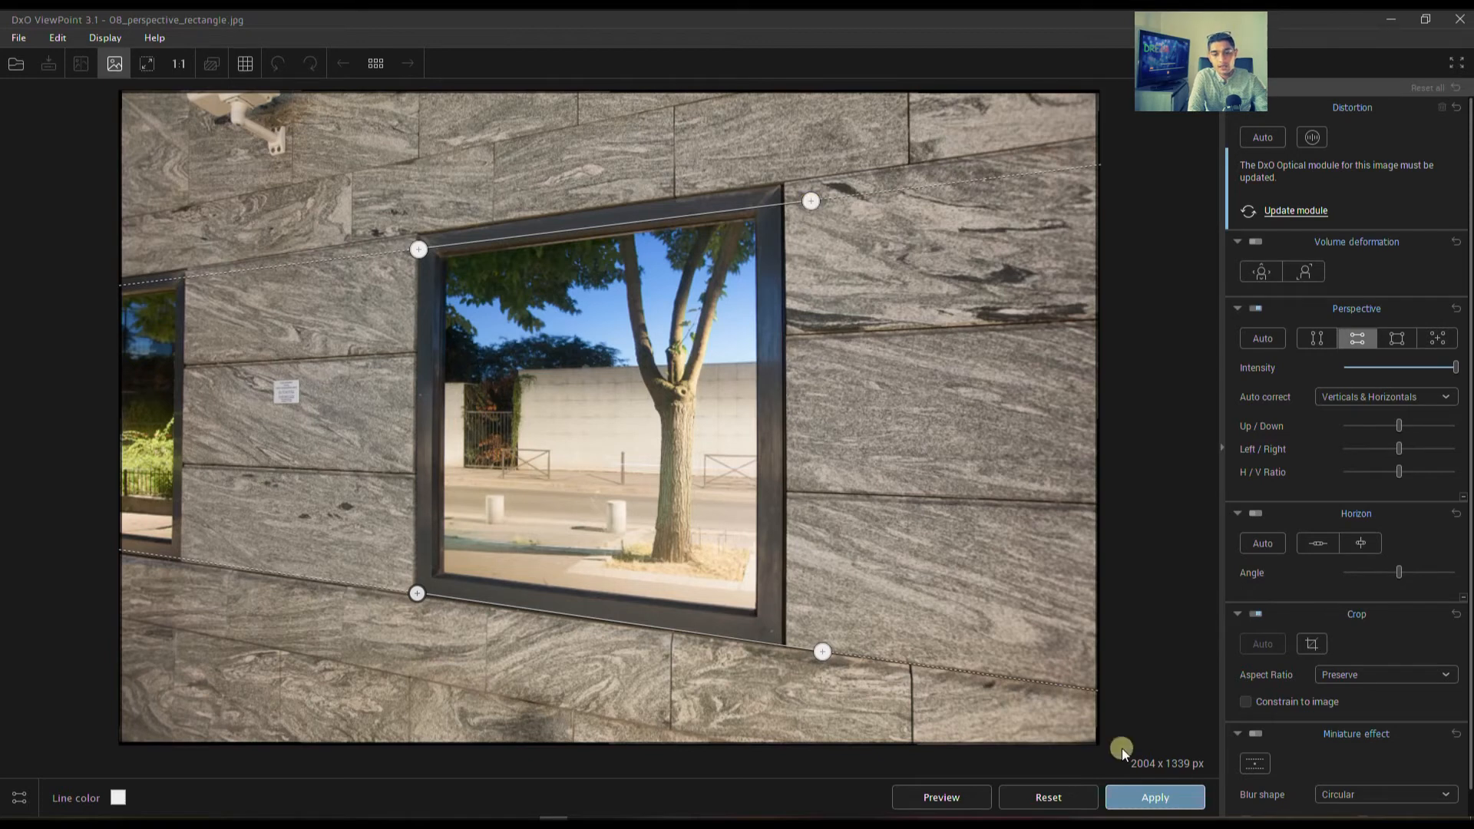
{"action": "left_click", "coordinate": [1158, 800]}
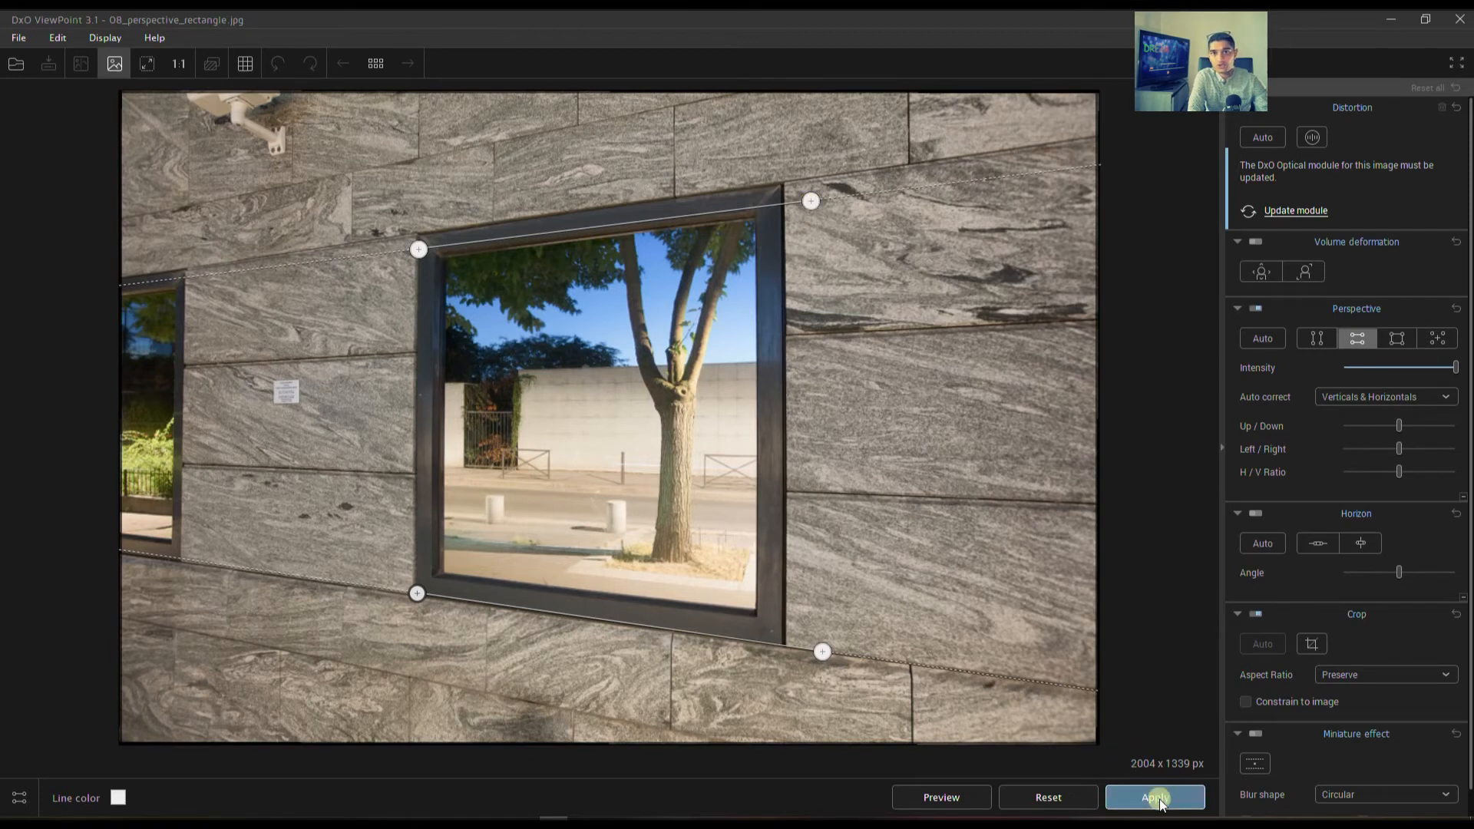
{"action": "left_click", "coordinate": [1155, 798]}
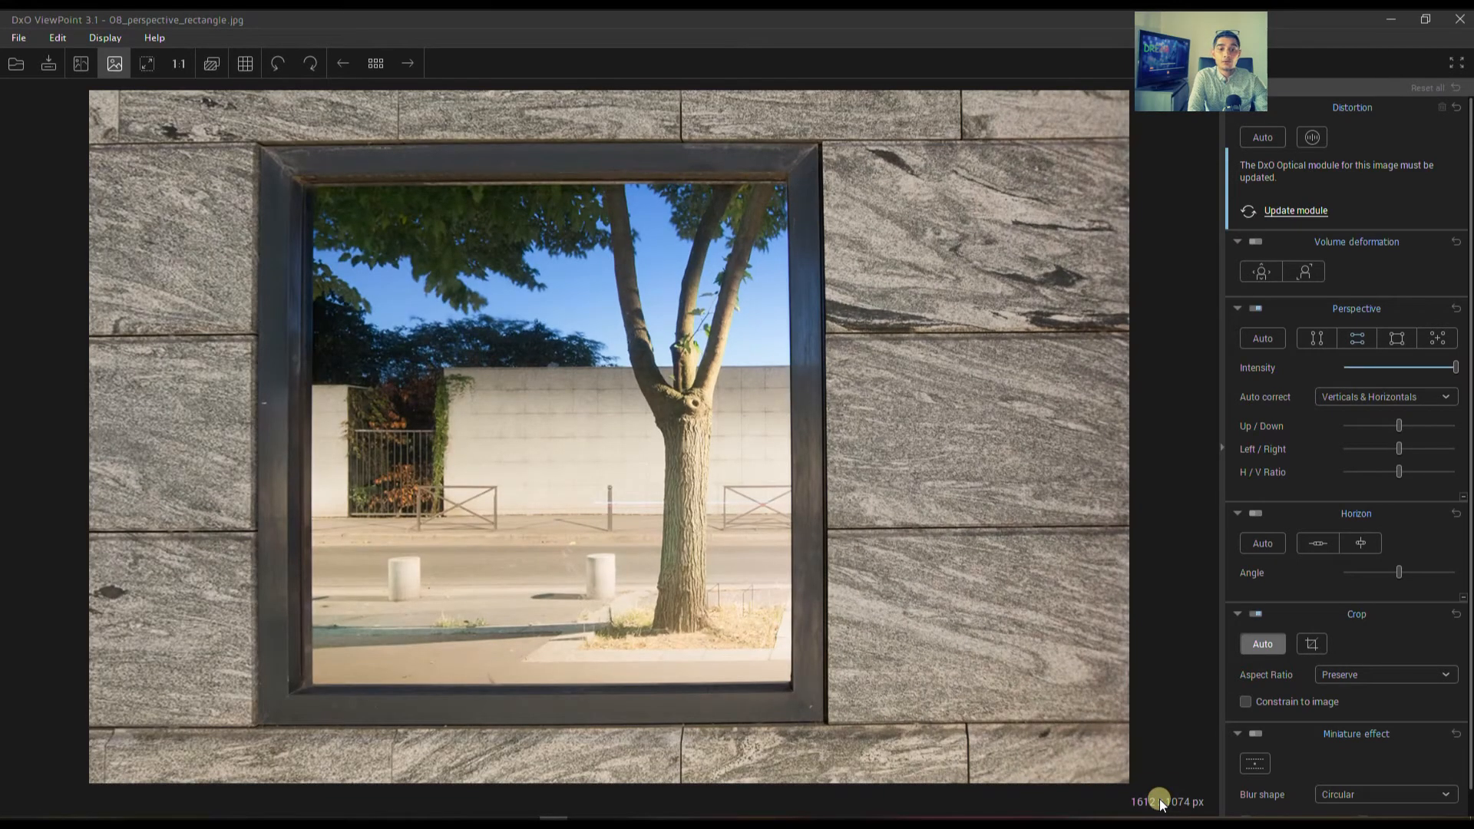
{"action": "left_click", "coordinate": [83, 66]}
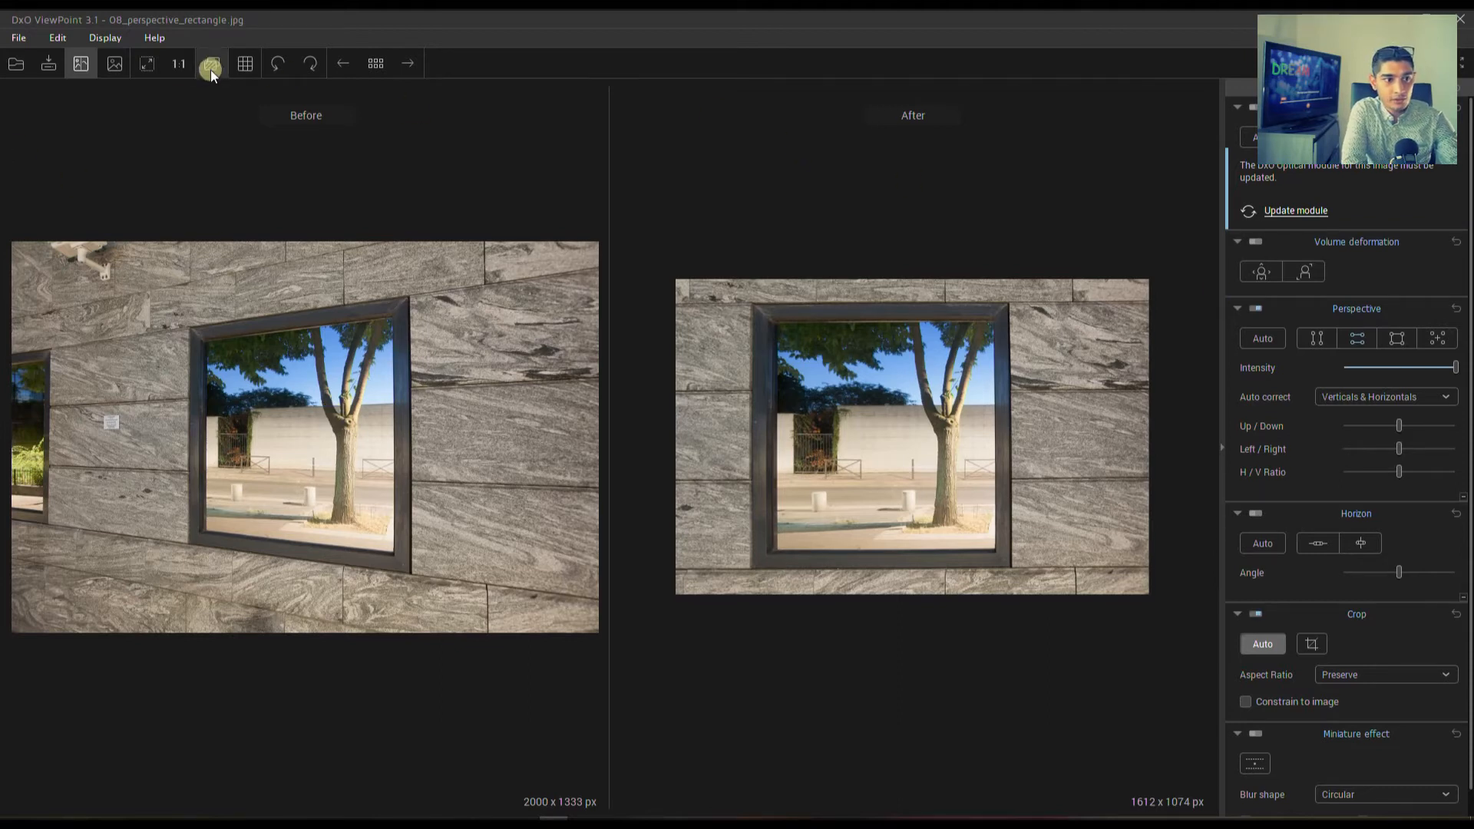
{"action": "left_click", "coordinate": [120, 63]}
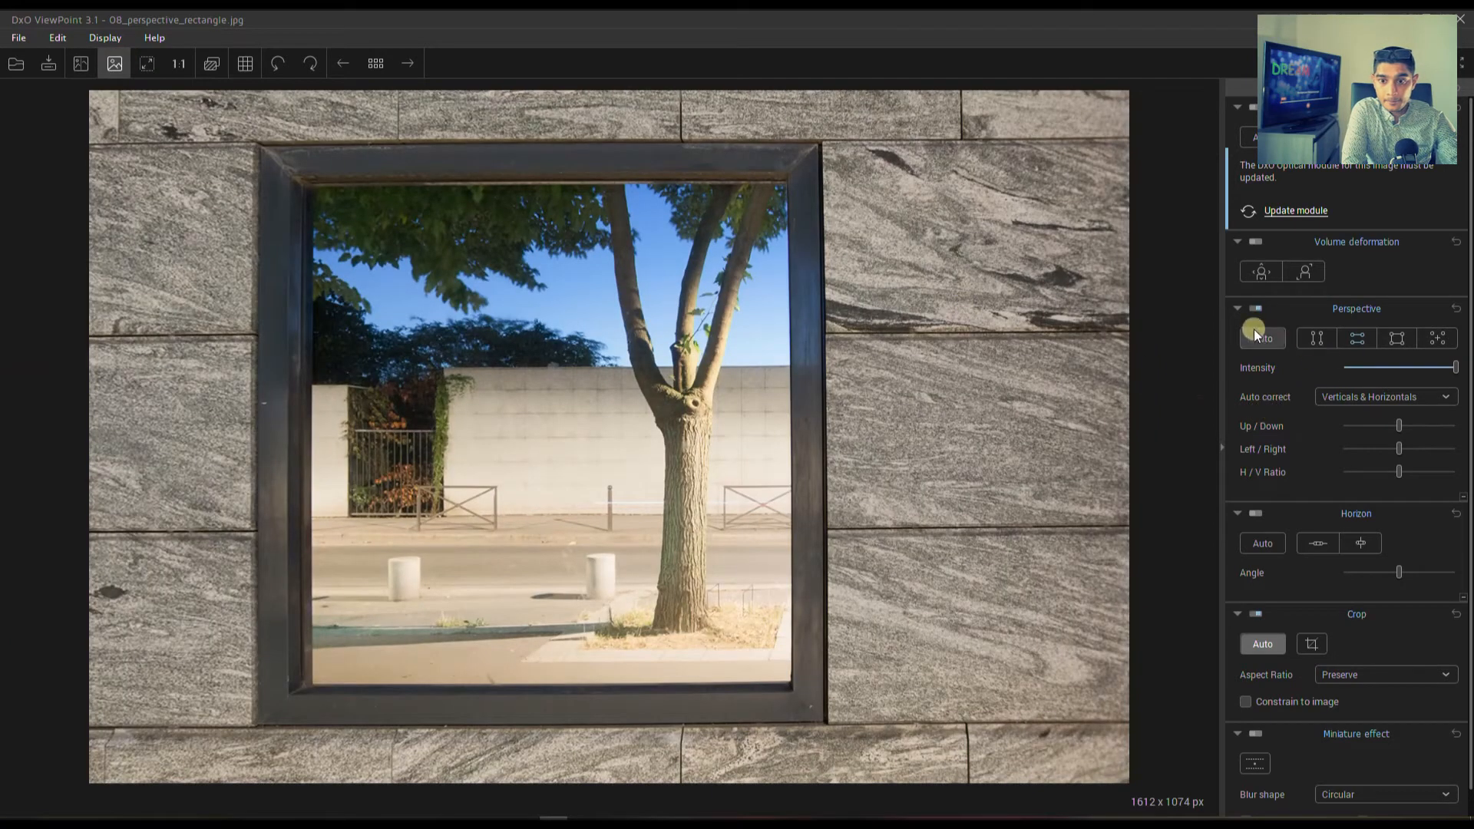
Reset the window photo's perspective correction and apply the automatic correction with the Horizontals only option.
{"action": "left_click", "coordinate": [1454, 311]}
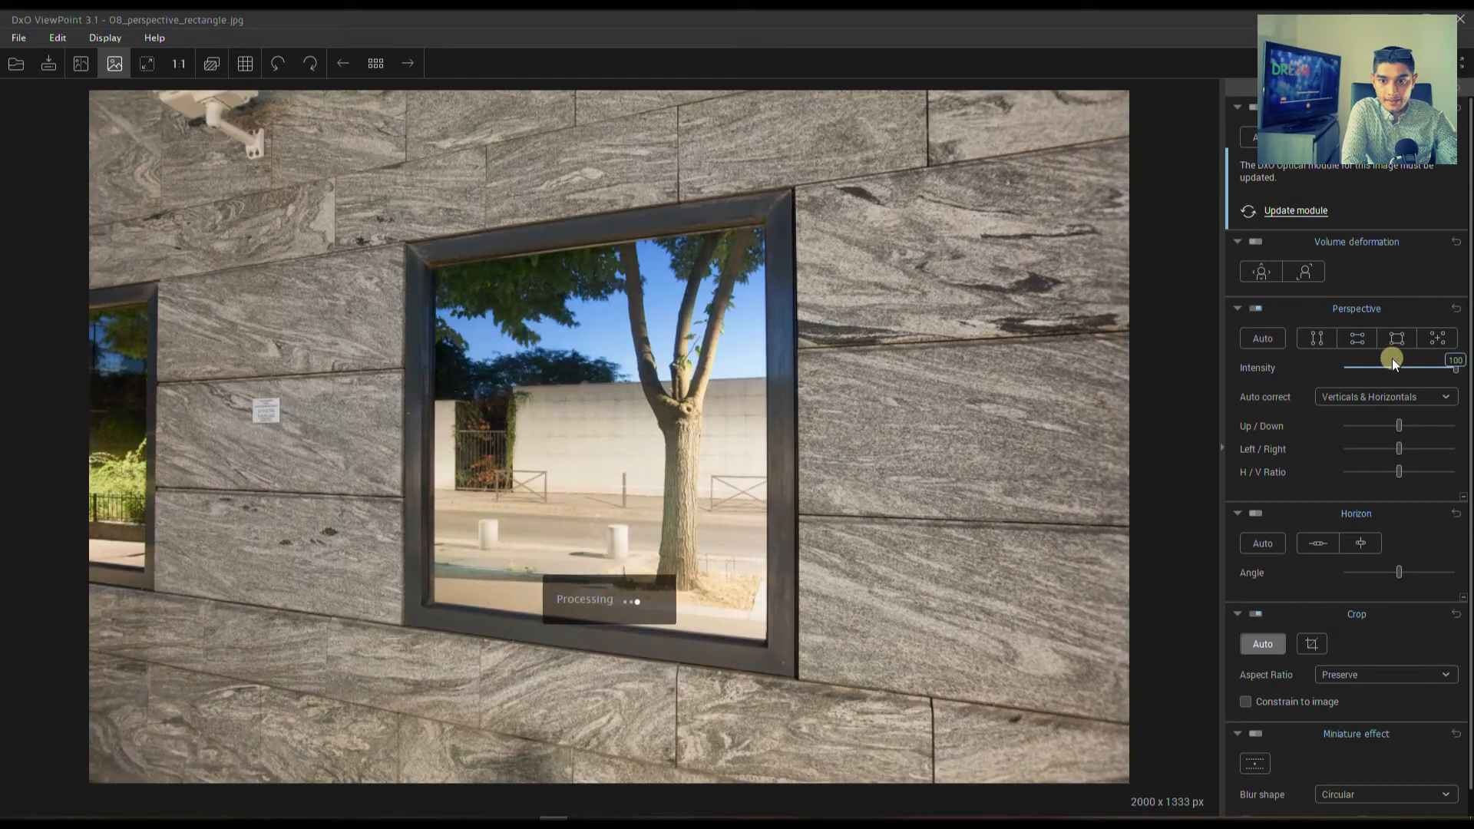
{"action": "left_click", "coordinate": [1378, 395]}
{"action": "left_click", "coordinate": [1353, 399]}
{"action": "left_click", "coordinate": [1353, 399]}
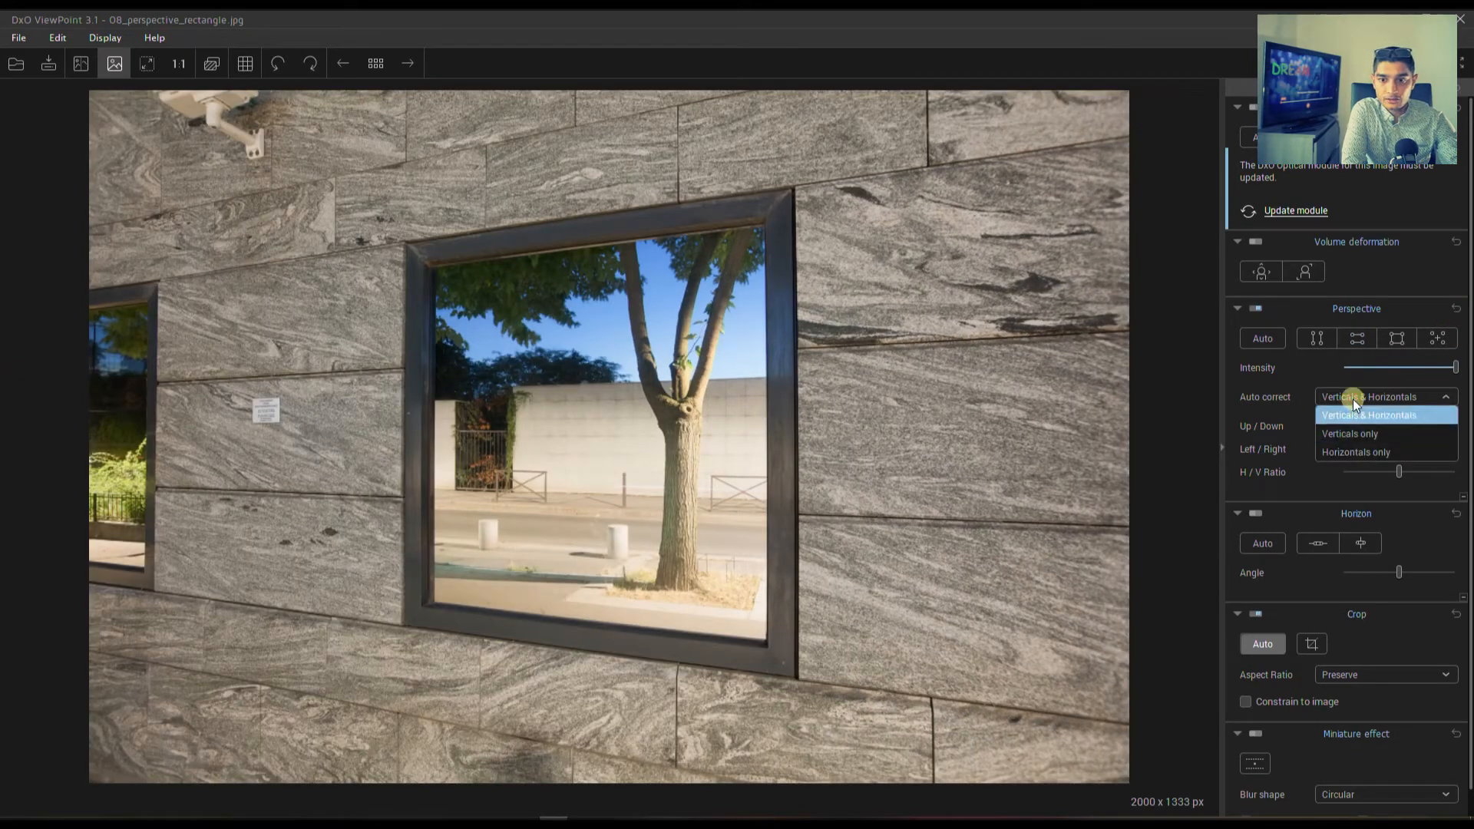
{"action": "left_click", "coordinate": [1338, 453]}
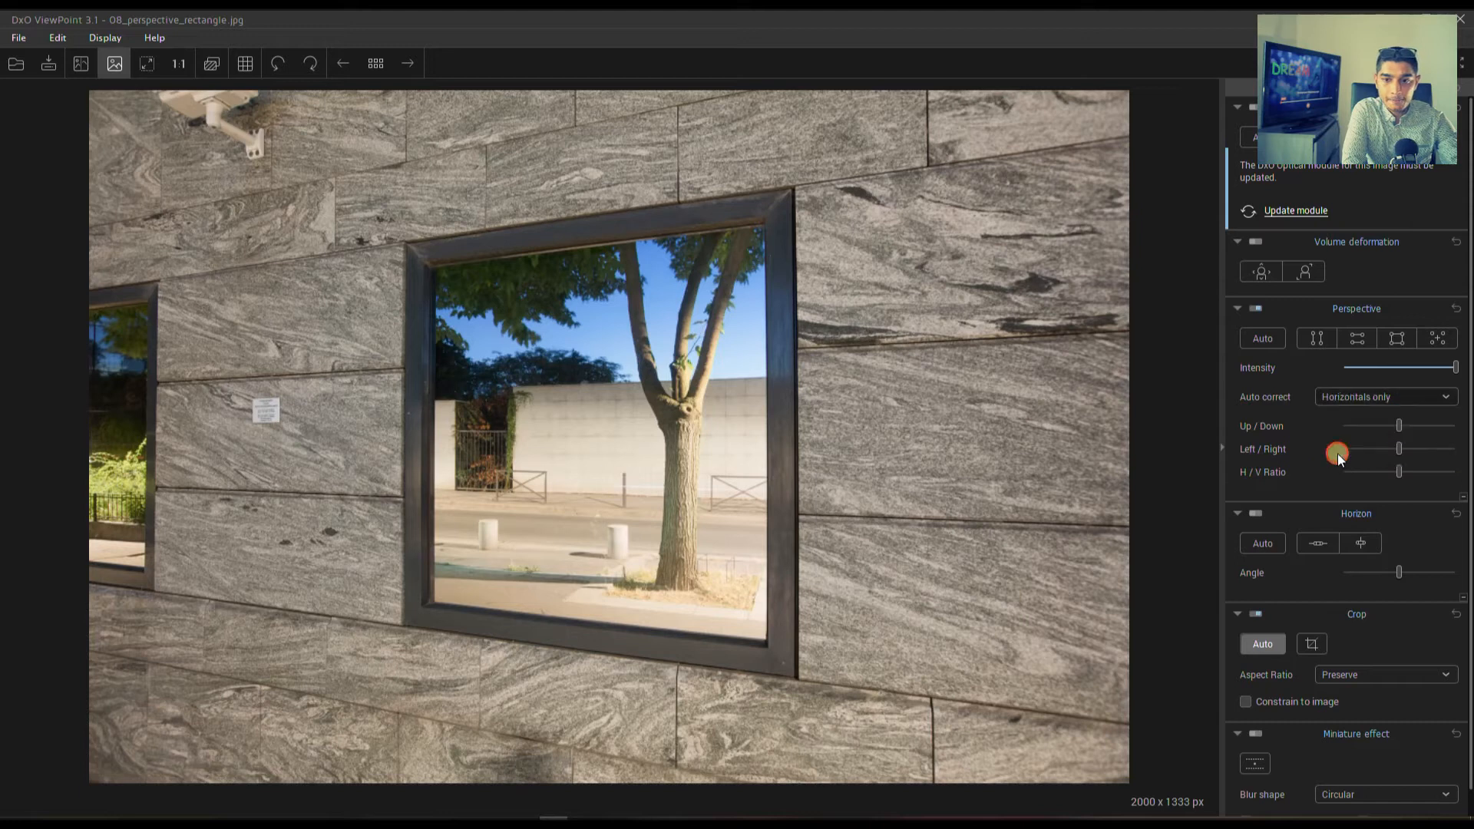
{"action": "left_click", "coordinate": [1251, 337]}
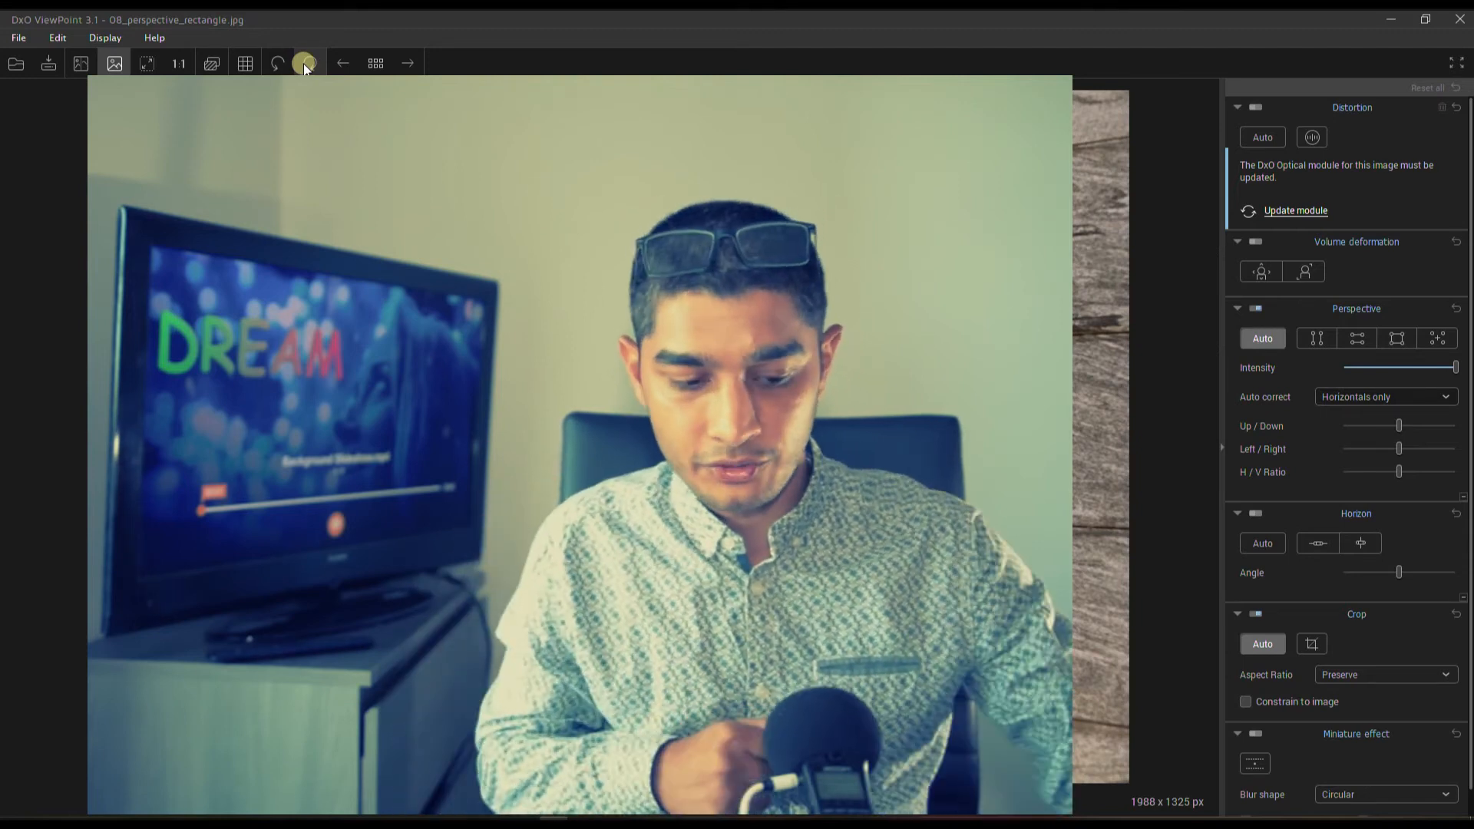
Open FISH EYE and Perspective.jpg and dismiss the notice about the missing optical module.
{"action": "left_click", "coordinate": [16, 64]}
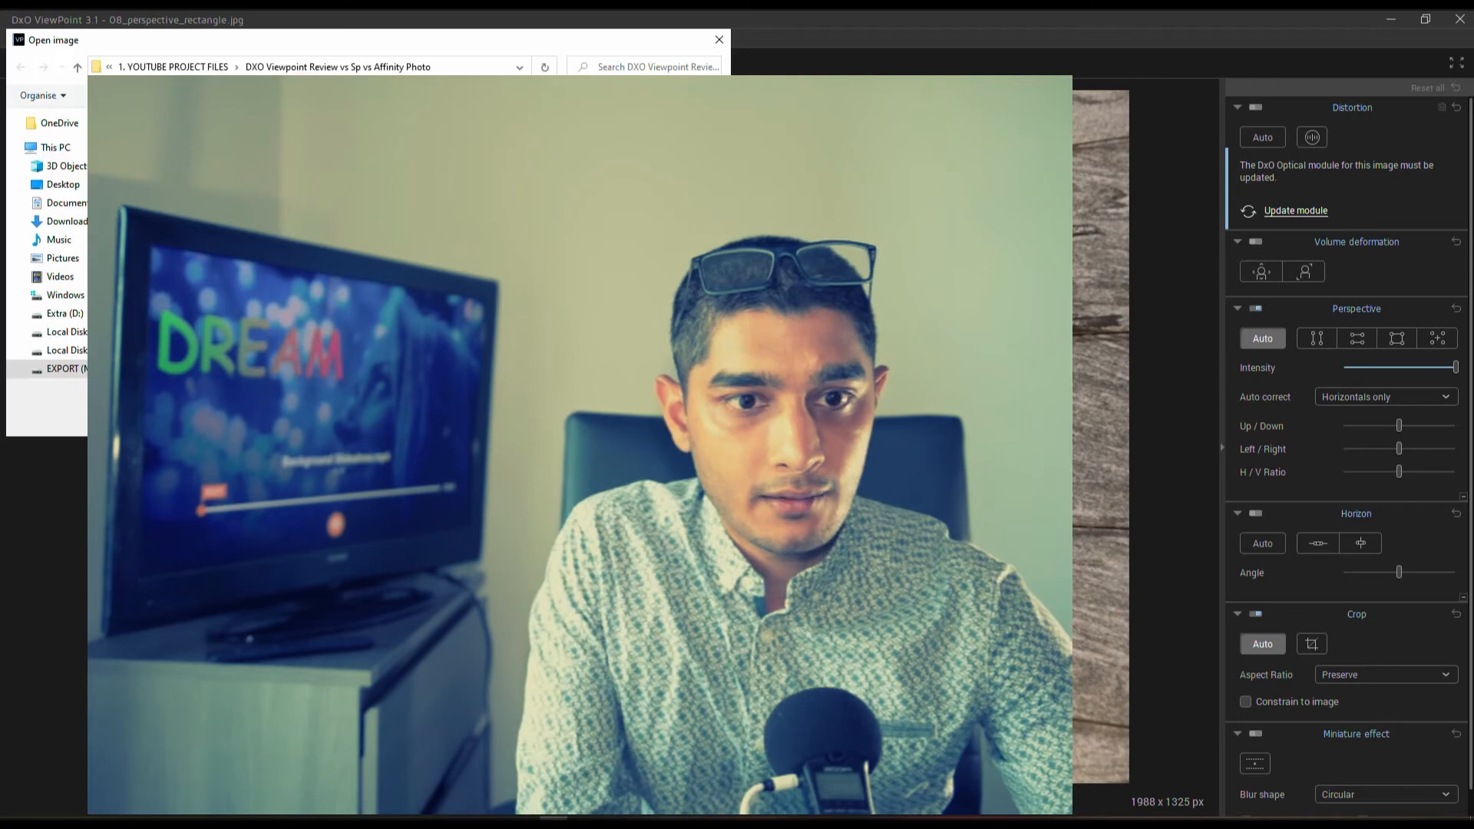
{"action": "double_click", "coordinate": [226, 265]}
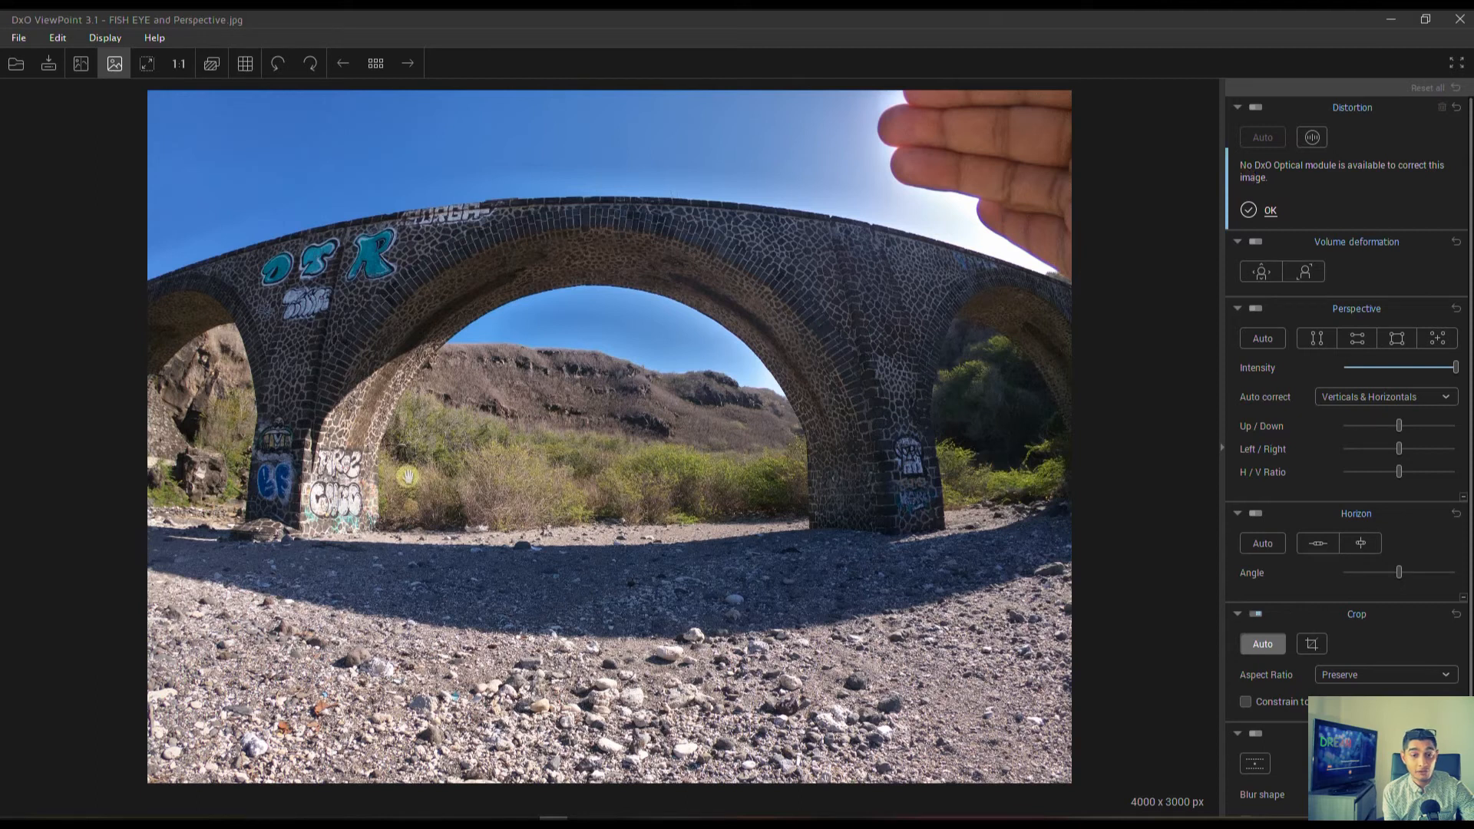
{"action": "left_click", "coordinate": [1251, 208]}
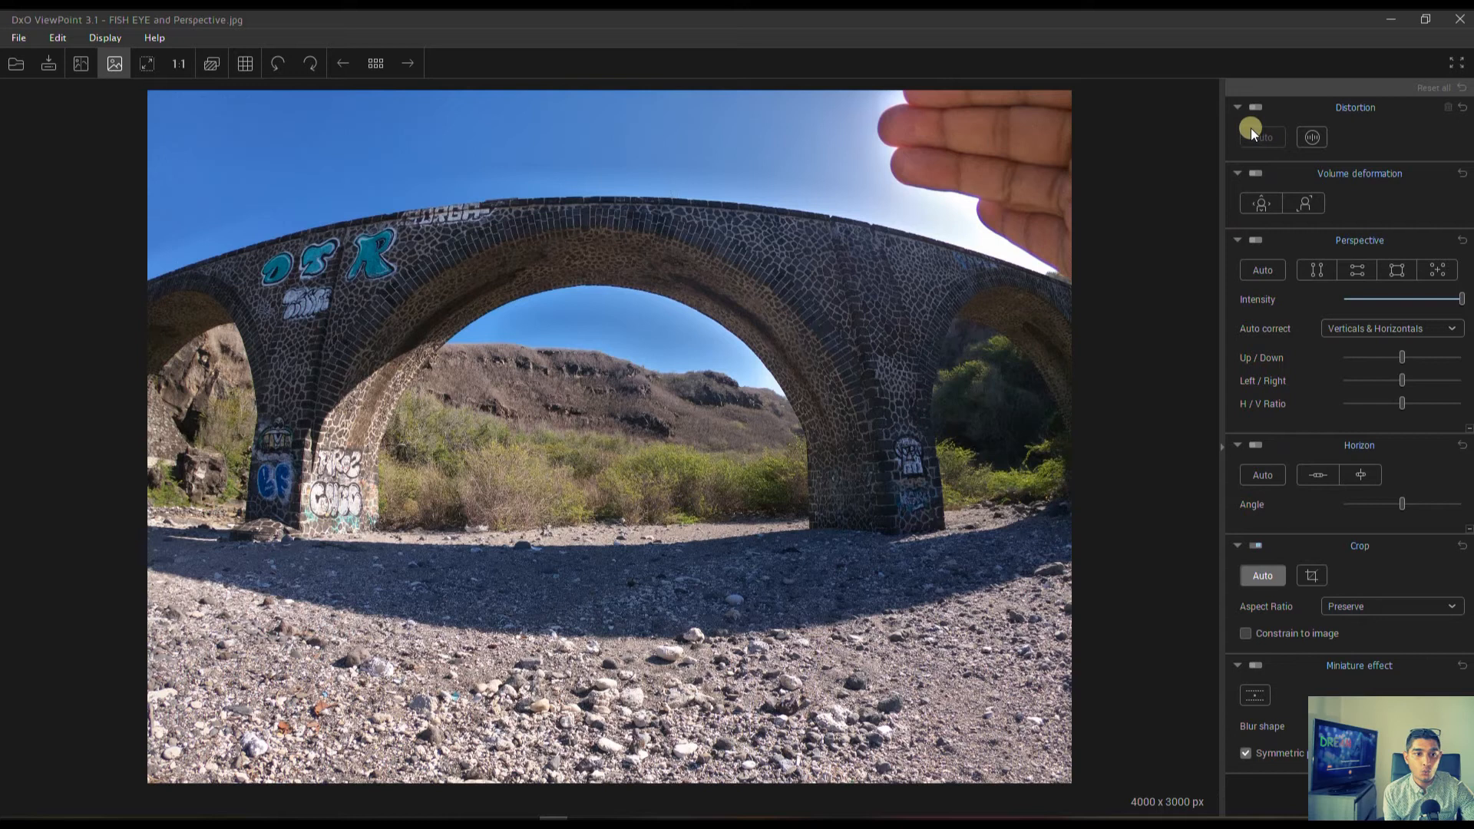
Correct the bridge photo's distortion manually with the Fisheye type, setting the intensity to 70 with the grid overlay shown.
{"action": "left_click", "coordinate": [1312, 141]}
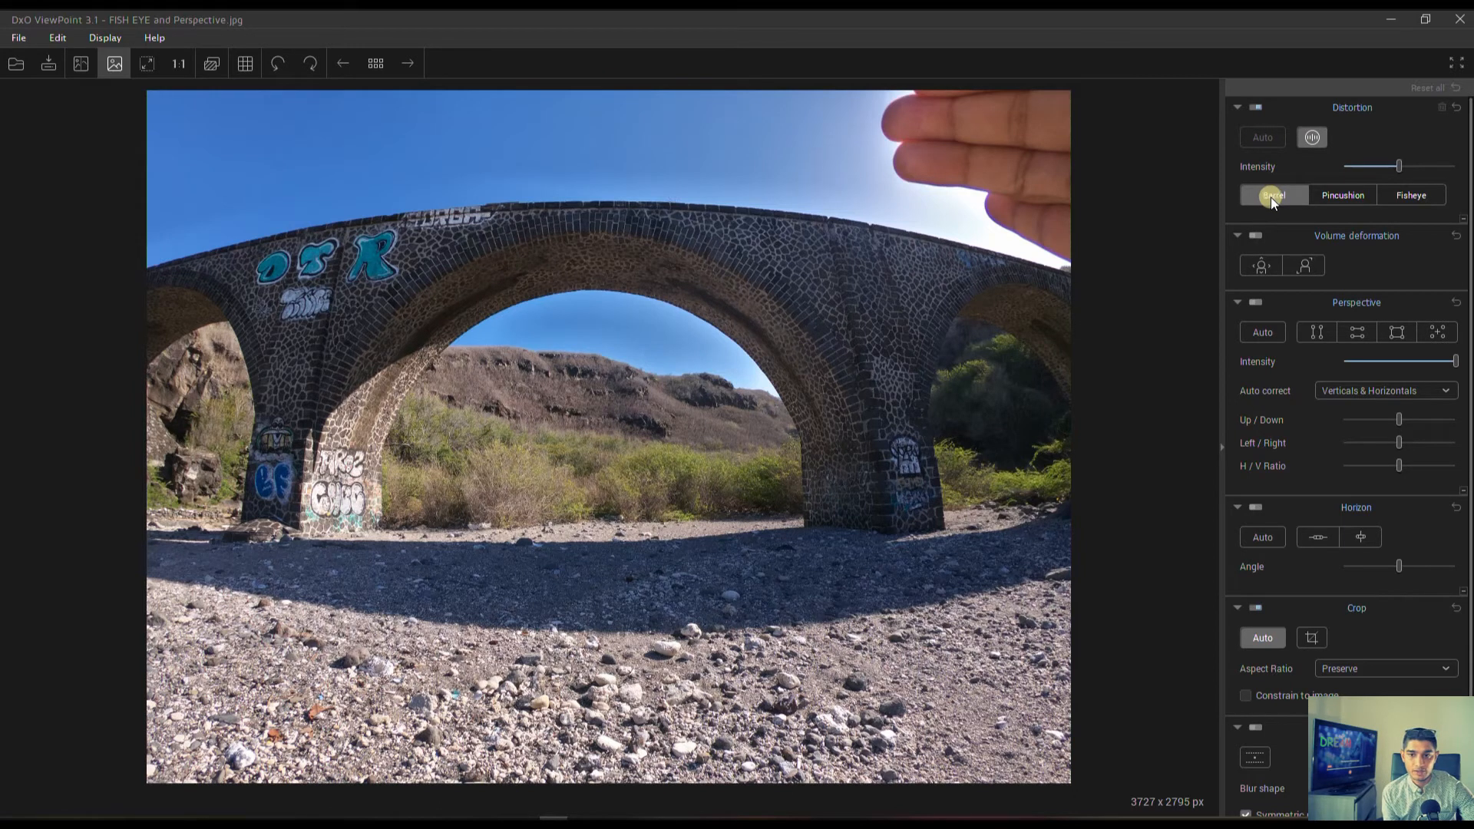
{"action": "left_click", "coordinate": [1402, 195]}
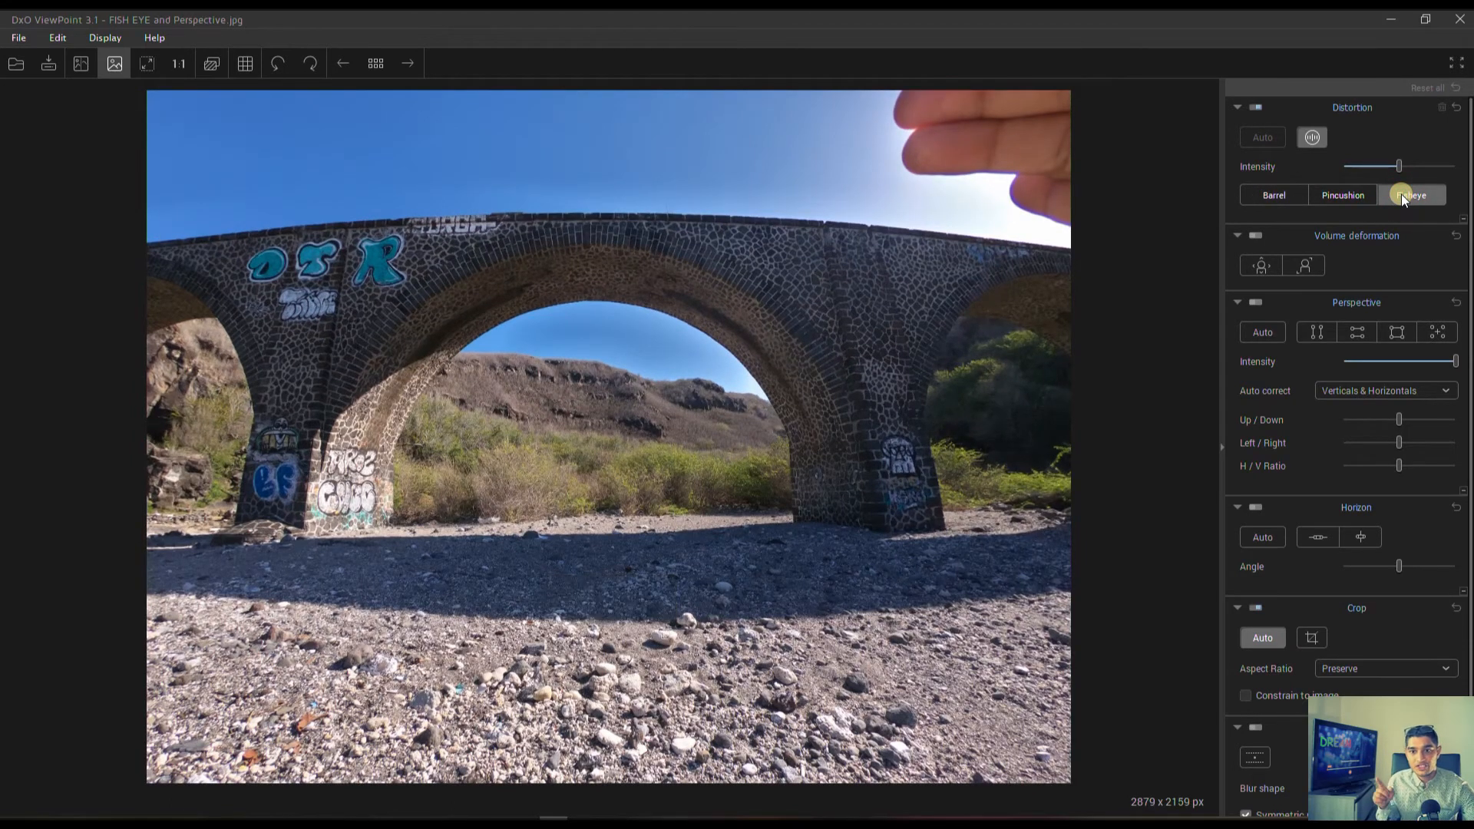
{"action": "mouse_move", "coordinate": [1399, 163]}
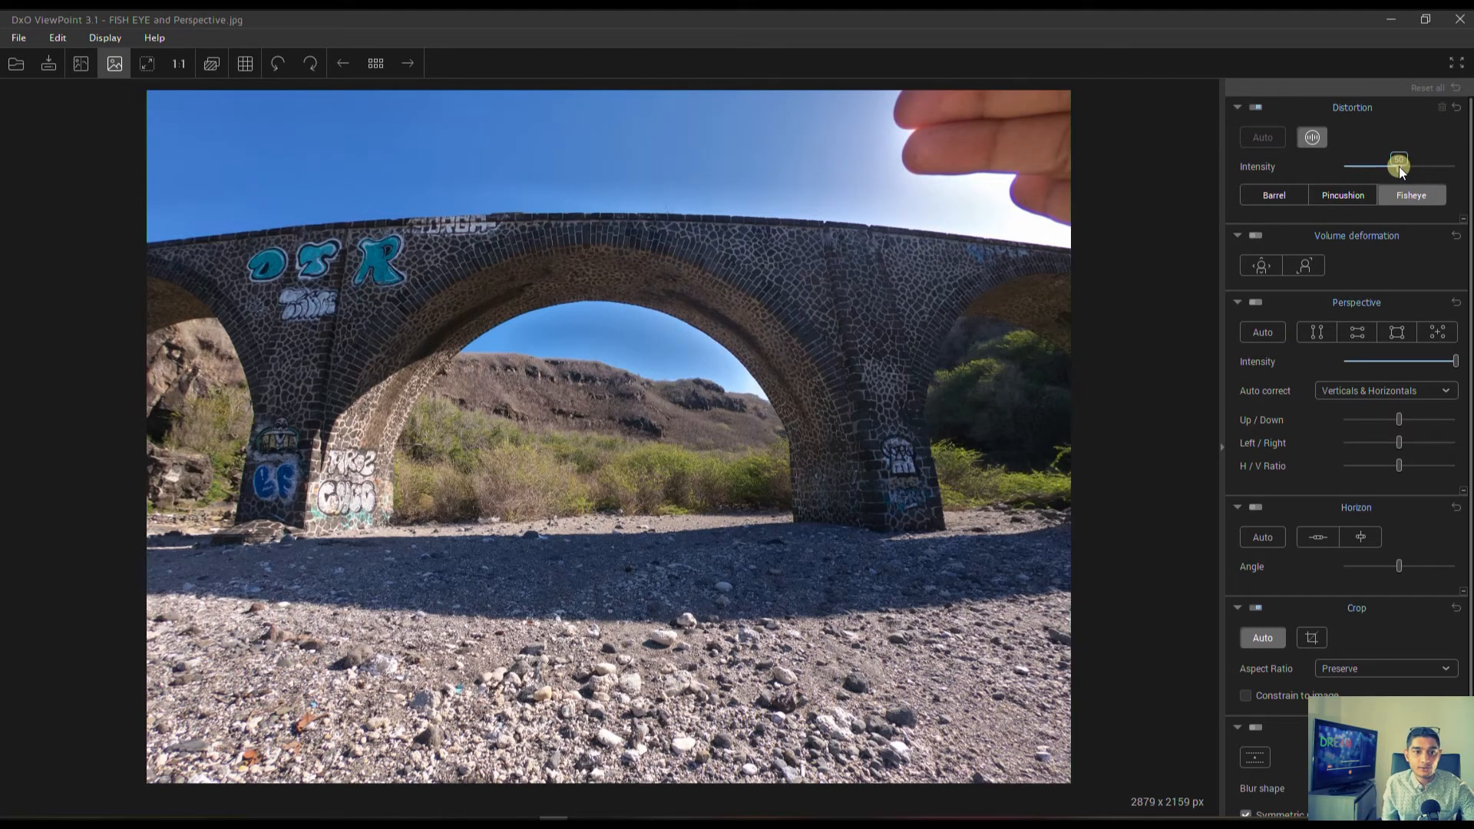
{"action": "left_click_drag", "start_coordinate": [1399, 167], "coordinate": [1407, 167]}
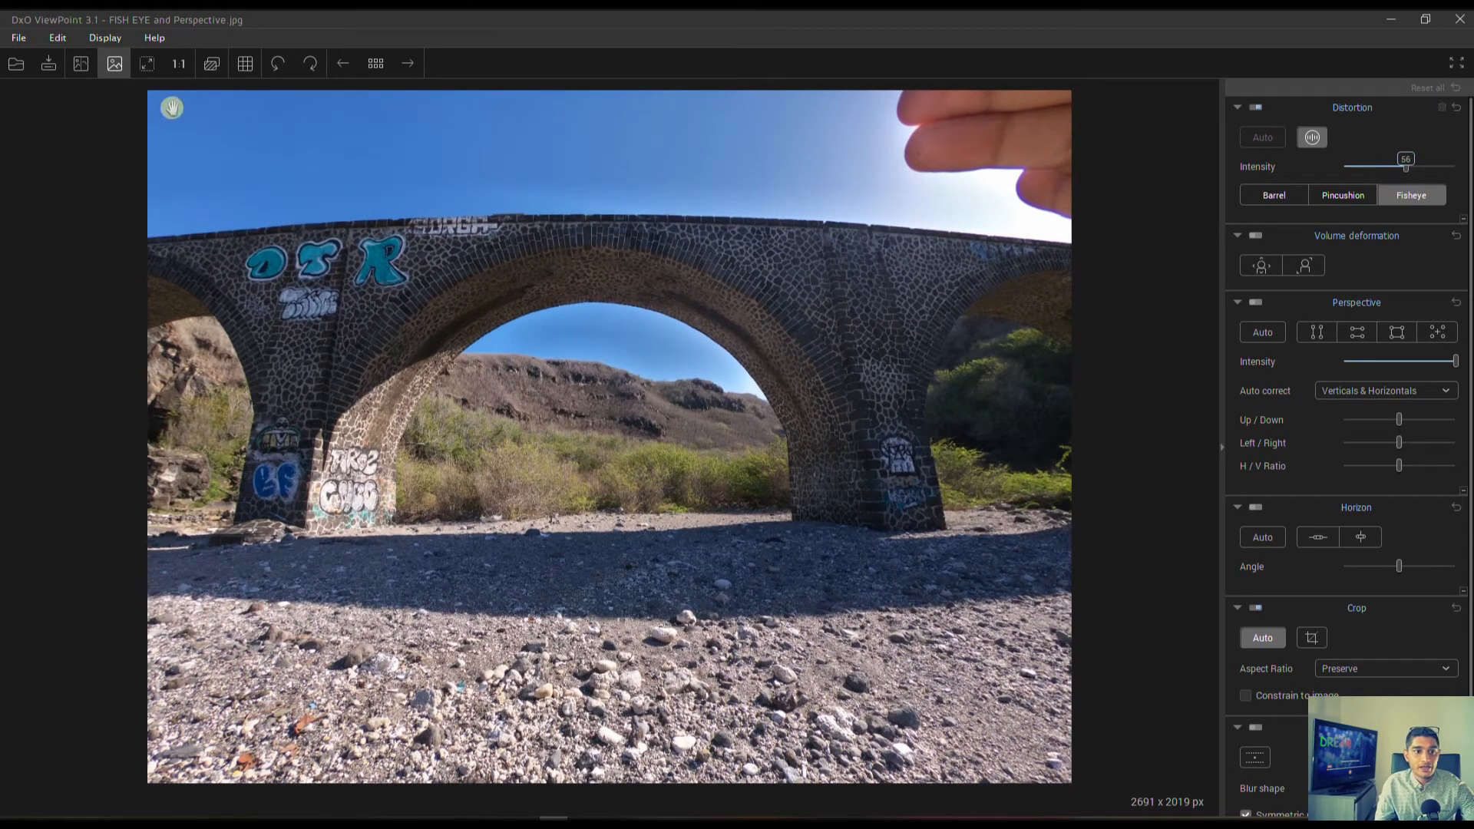
{"action": "left_click", "coordinate": [243, 64]}
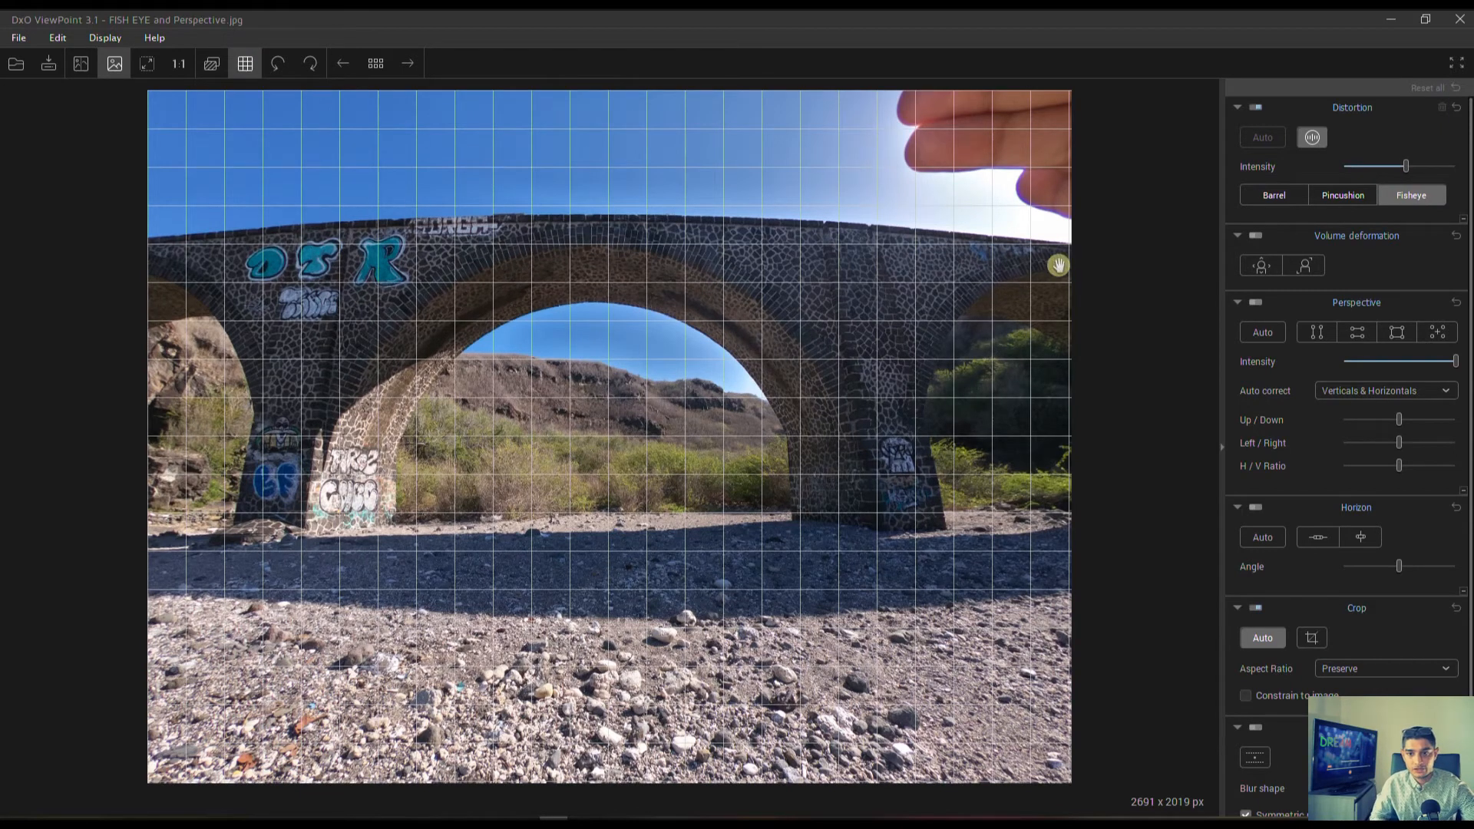
{"action": "left_click_drag", "start_coordinate": [1407, 169], "coordinate": [1421, 172]}
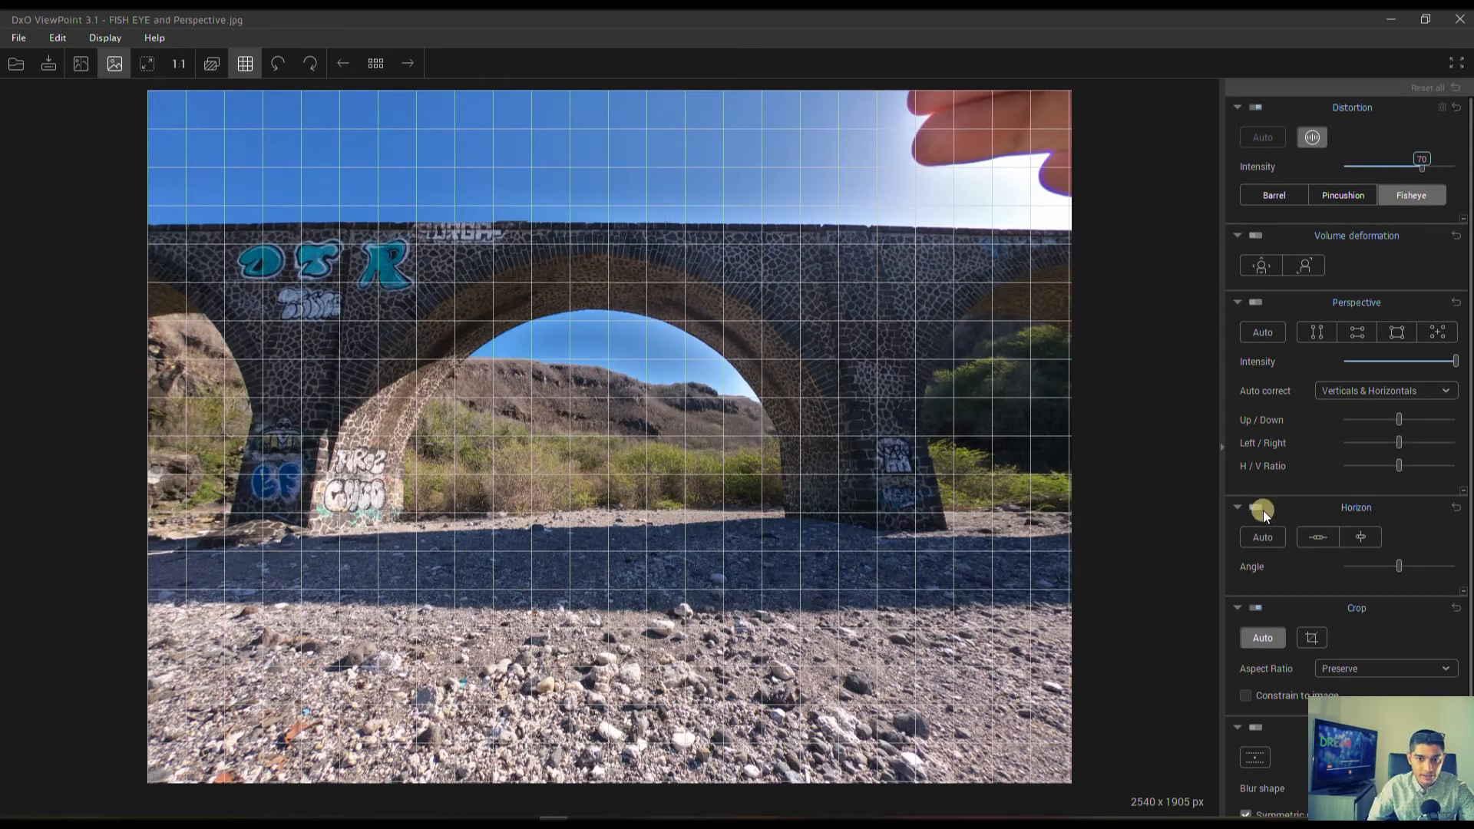
Level the bridge photo's horizon automatically and fine-tune the fisheye distortion intensity to 73.
{"action": "left_click", "coordinate": [1265, 537]}
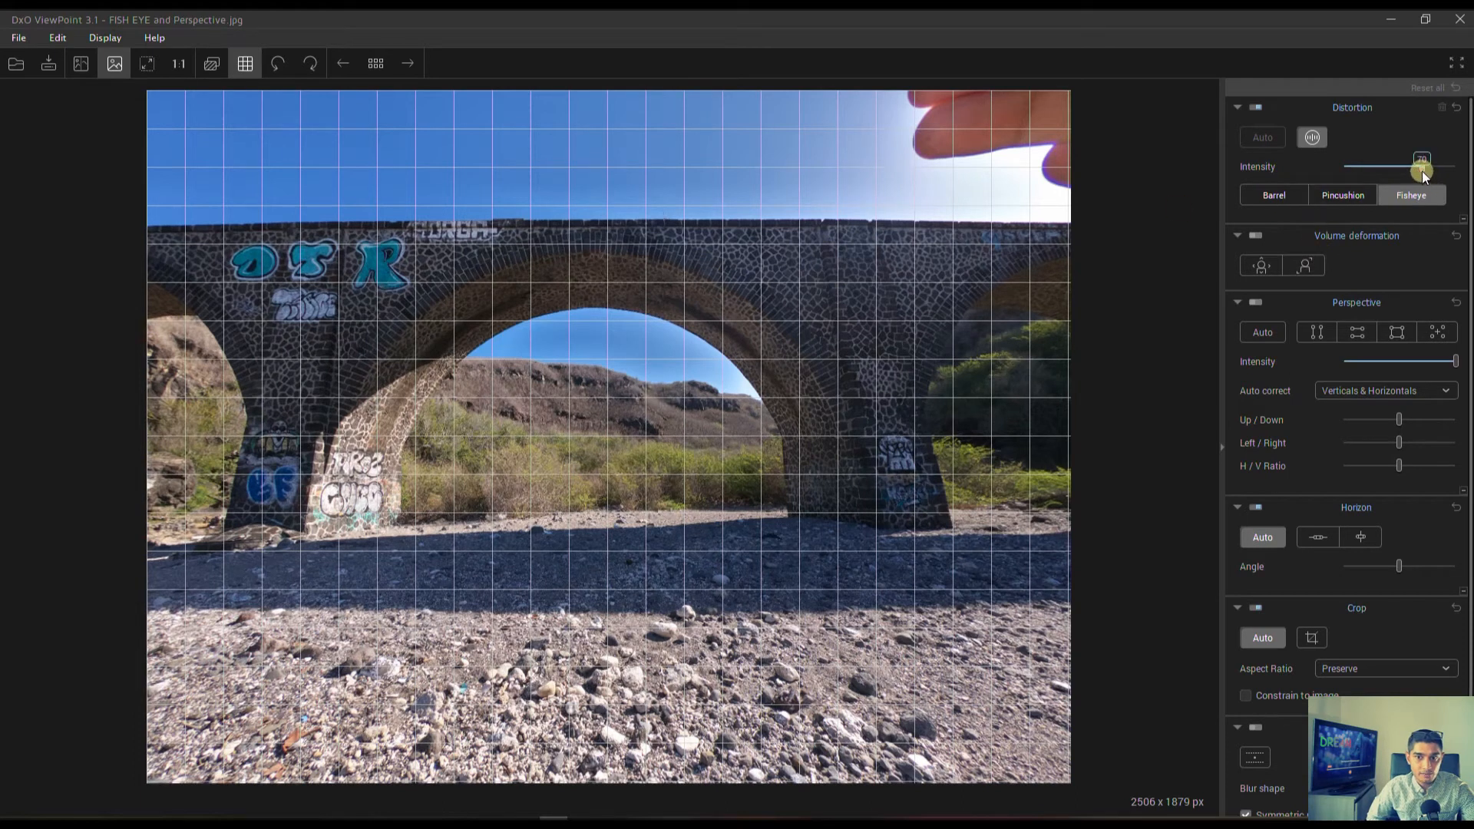
{"action": "left_click_drag", "start_coordinate": [1423, 175], "coordinate": [1426, 175]}
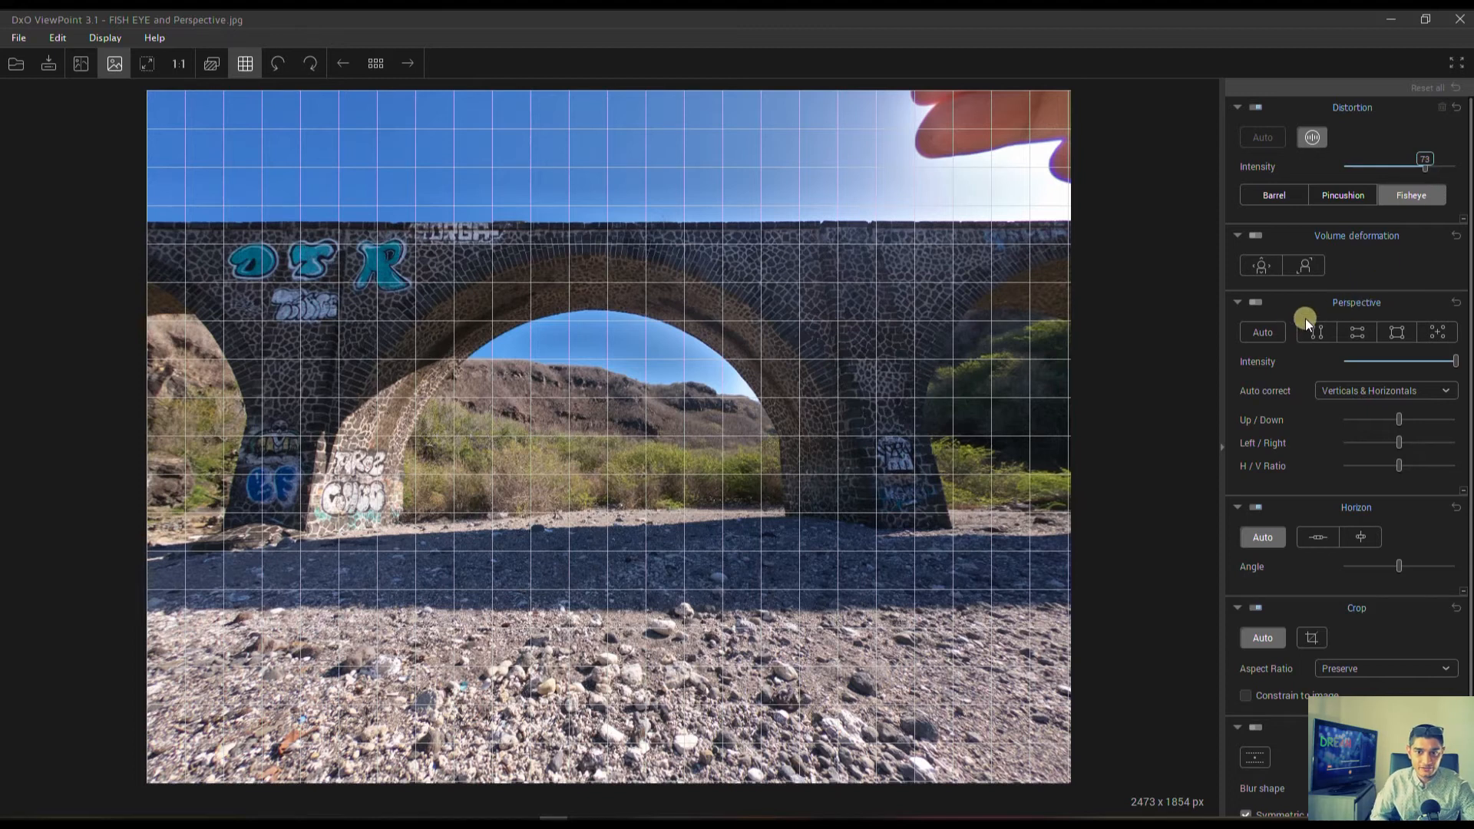
Try the automatic perspective correction on the bridge photo, resetting it, and compare the photo side by side with the original.
{"action": "left_click", "coordinate": [1264, 332]}
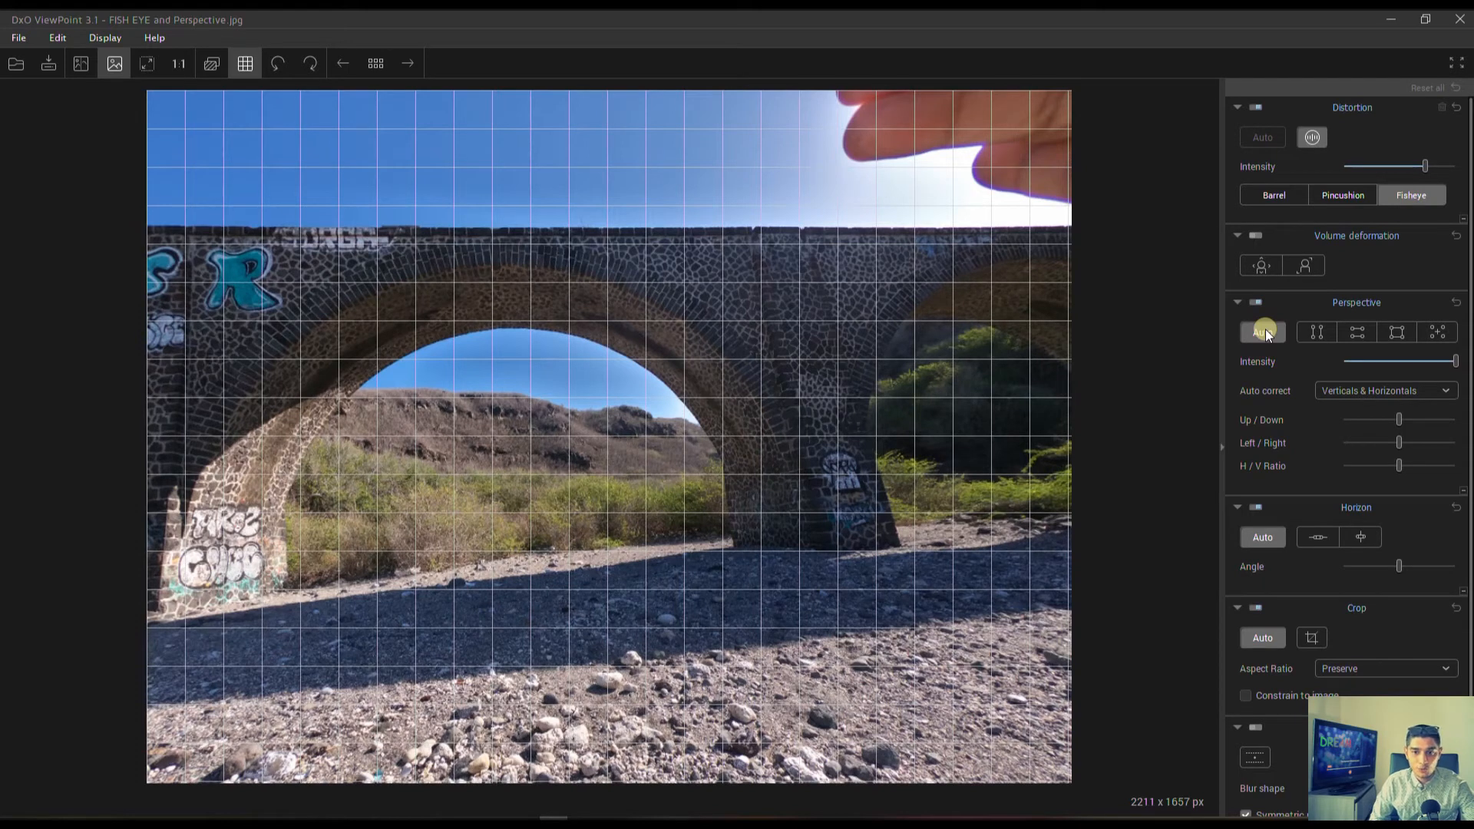
{"action": "left_click", "coordinate": [1457, 301]}
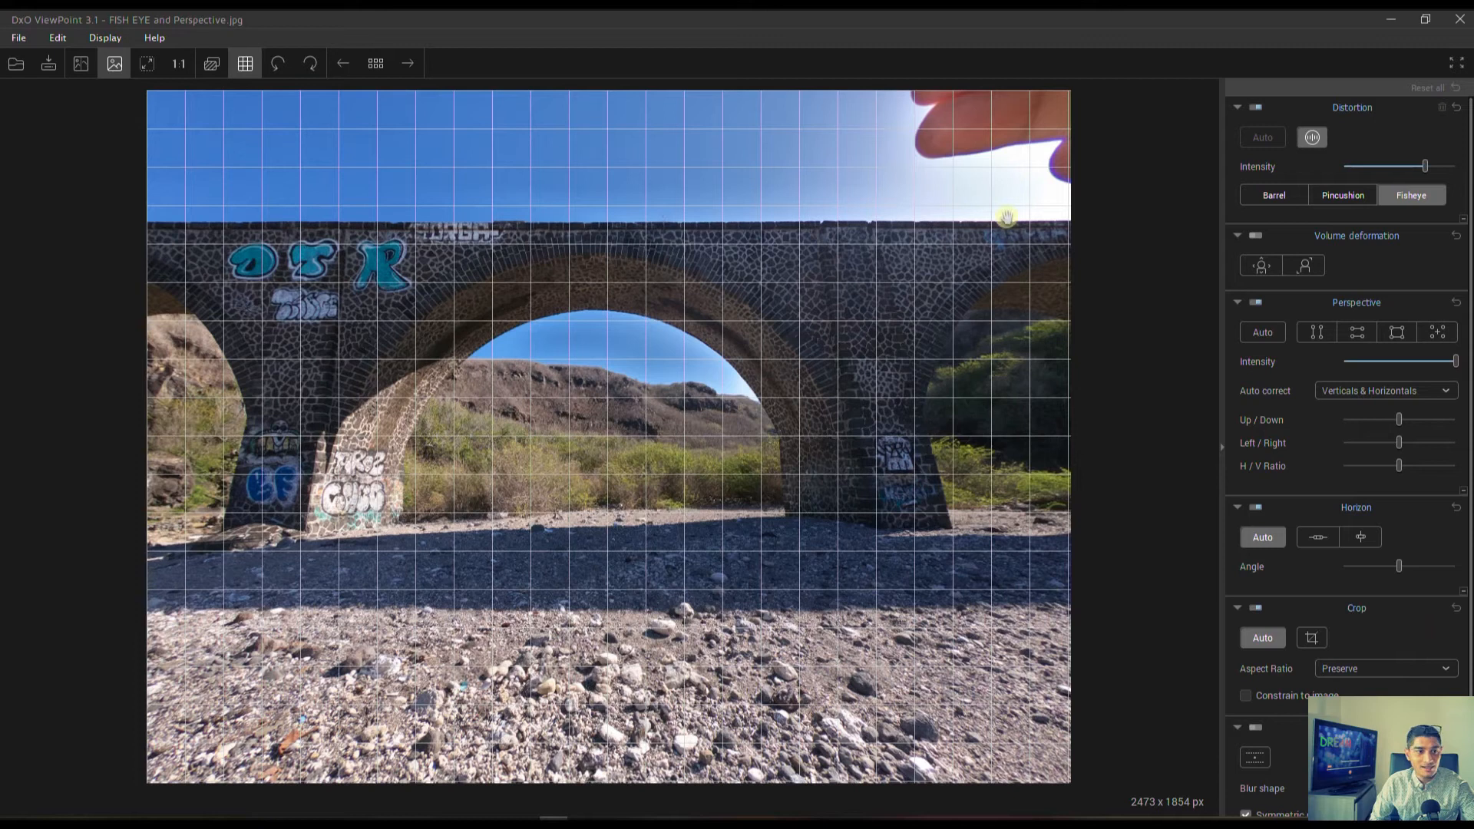
{"action": "left_click", "coordinate": [80, 64]}
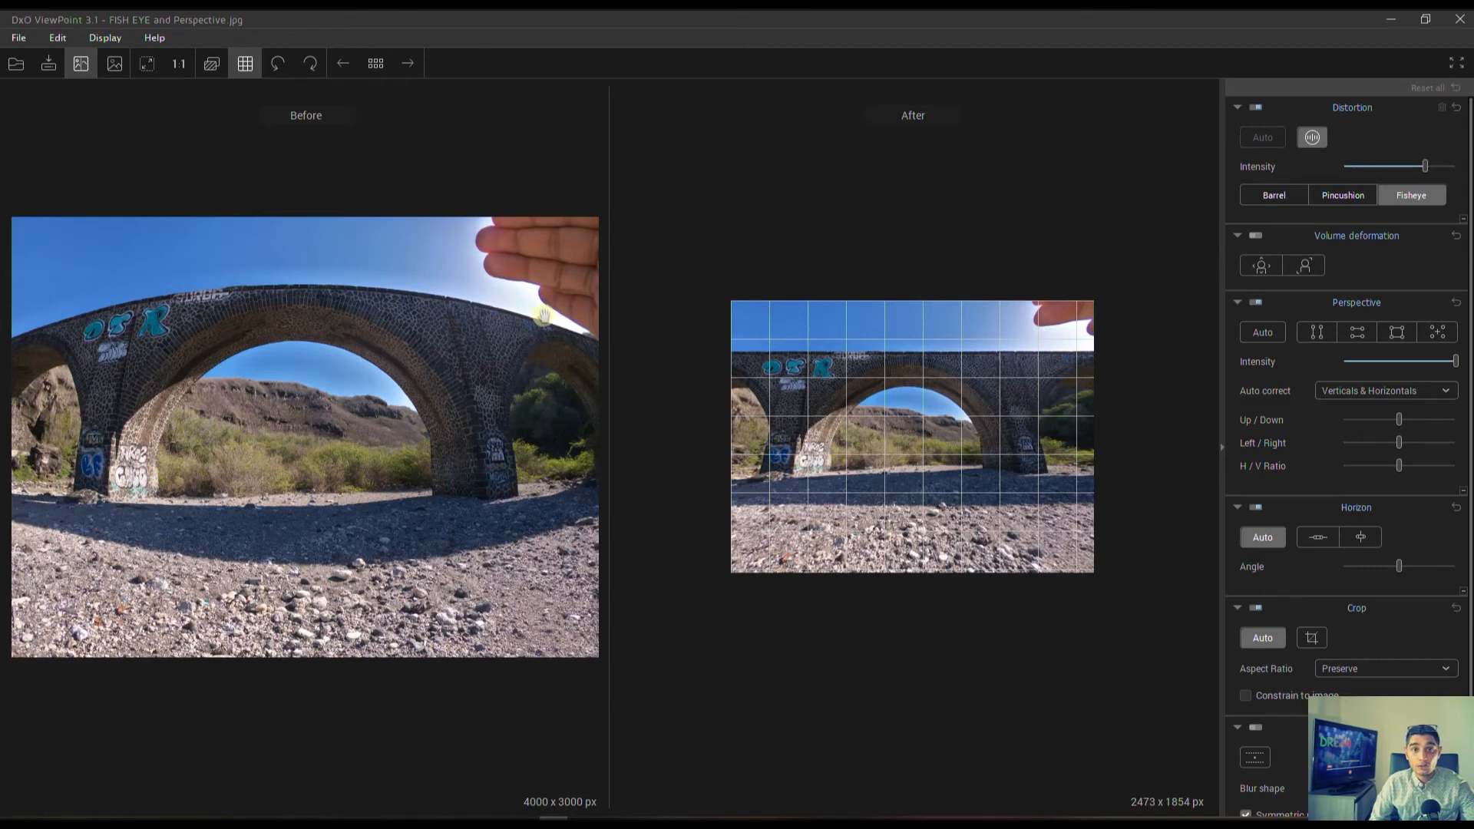
{"action": "left_click", "coordinate": [110, 64]}
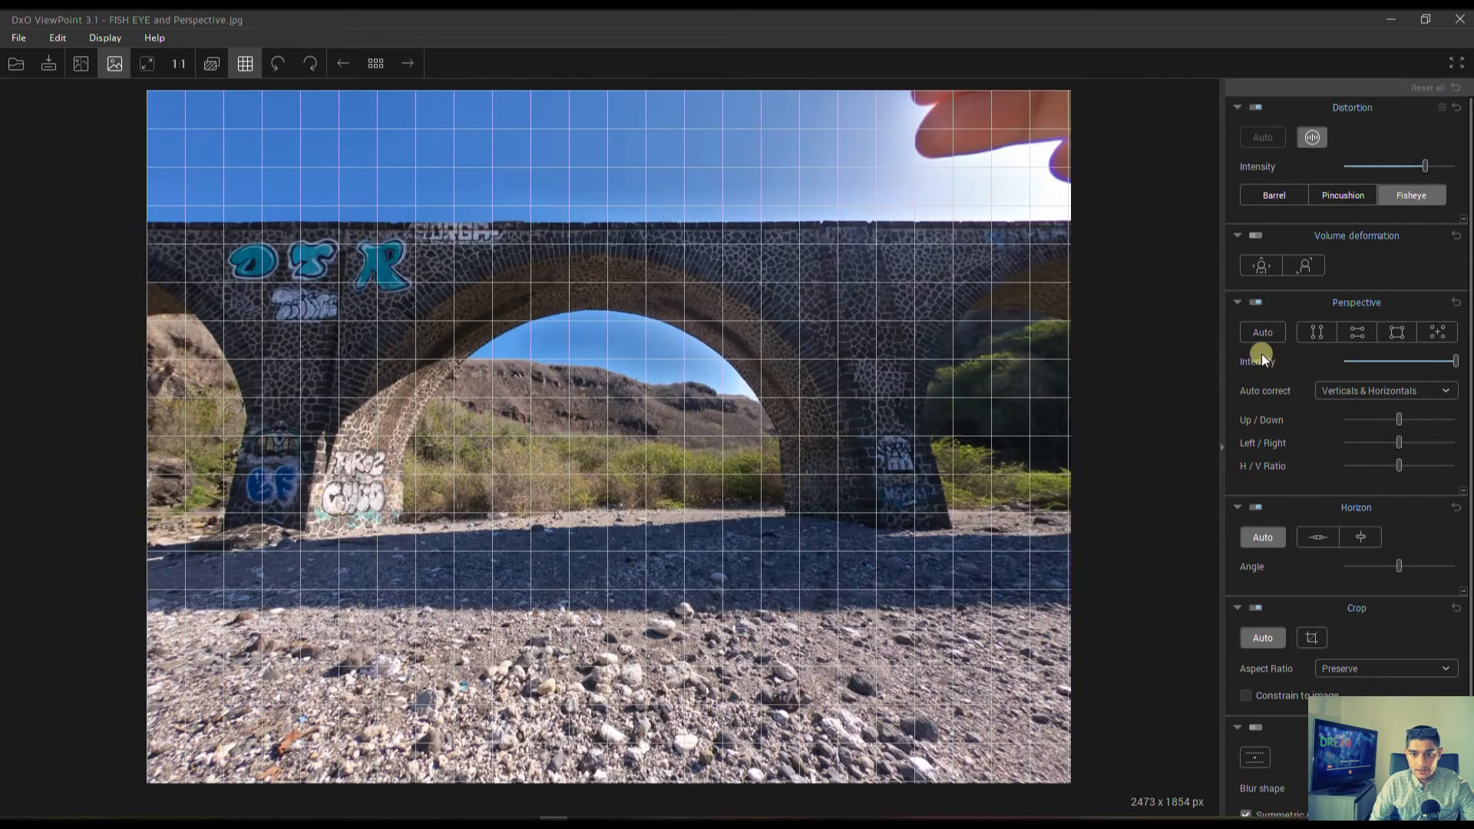
Start the 8-point perspective correction and align its two vertical guide lines with the outer edges of the bridge's pillars.
{"action": "left_click", "coordinate": [1437, 332]}
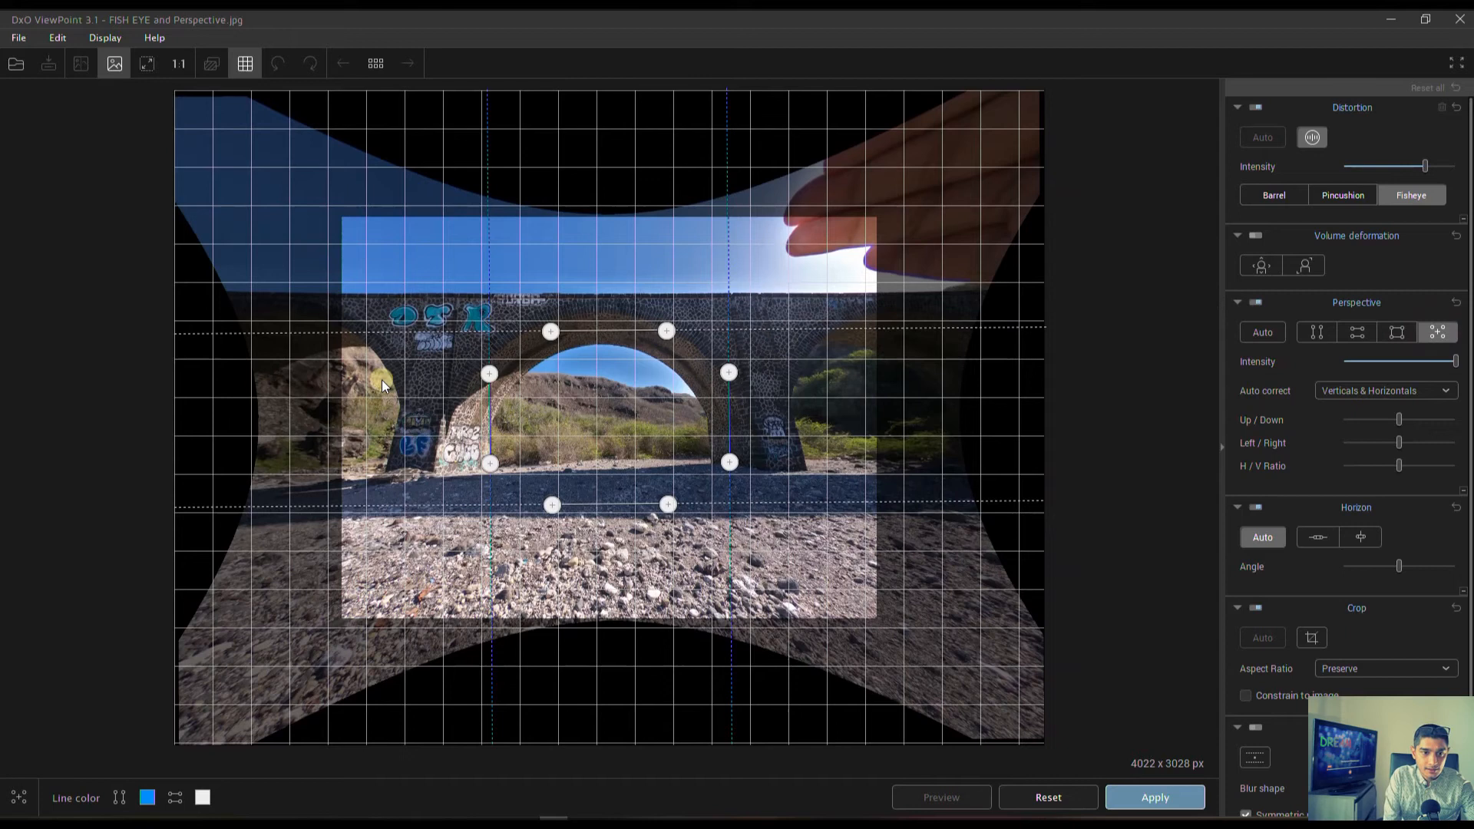
{"action": "left_click_drag", "start_coordinate": [487, 370], "coordinate": [459, 295]}
{"action": "left_click_drag", "start_coordinate": [459, 300], "coordinate": [458, 297]}
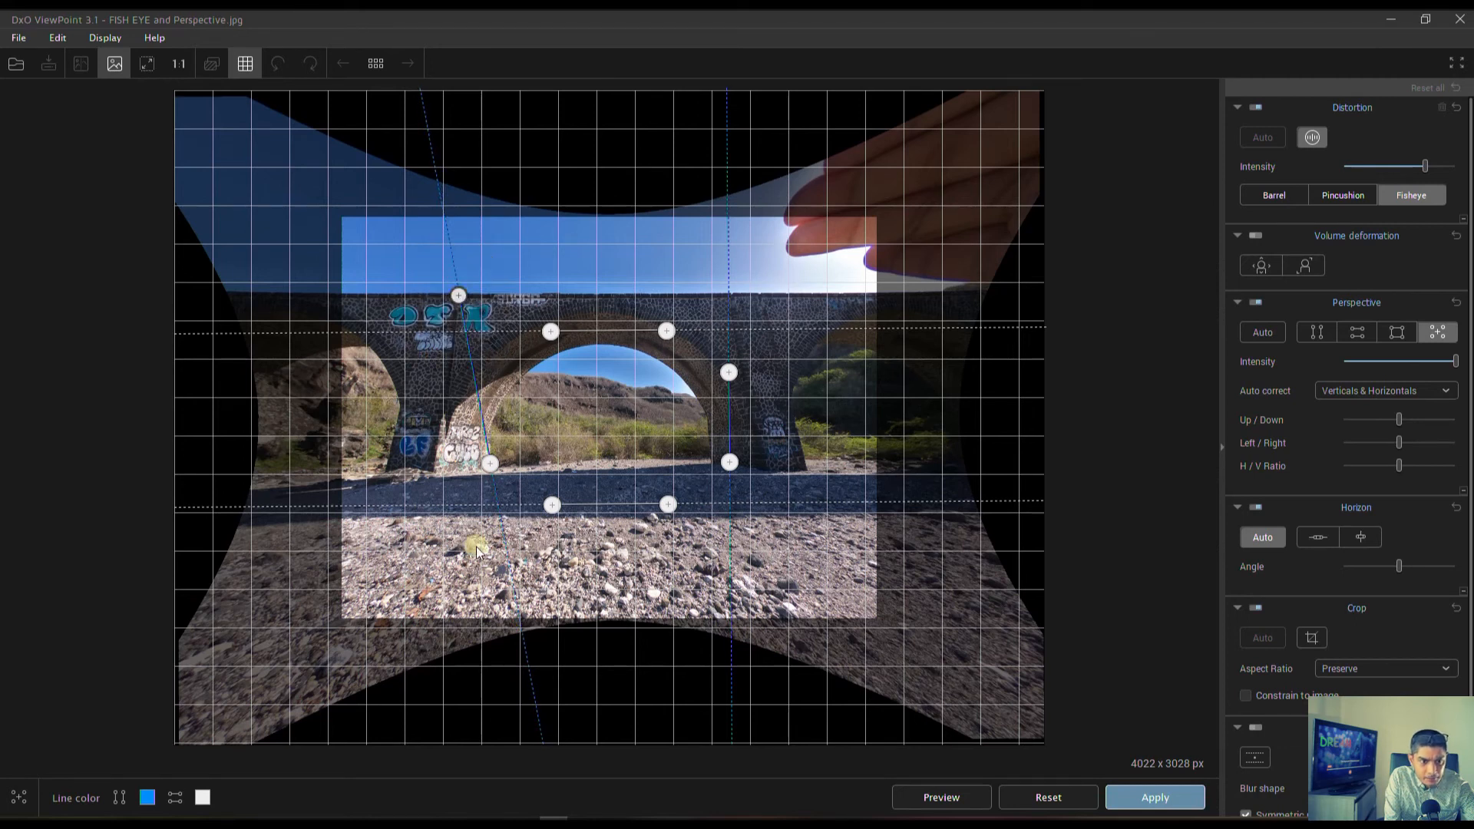
{"action": "left_click_drag", "start_coordinate": [491, 464], "coordinate": [386, 470]}
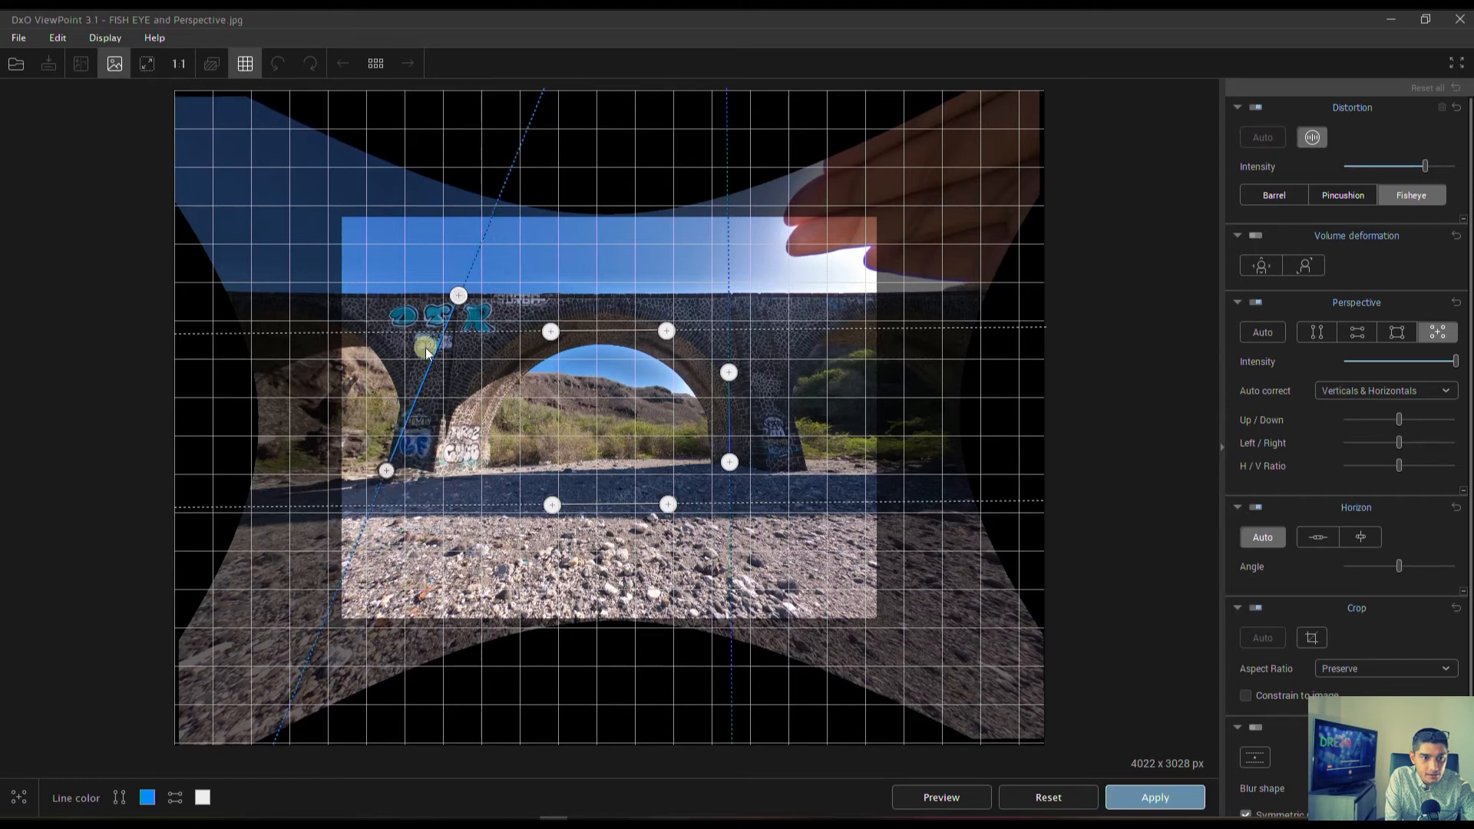
{"action": "mouse_move", "coordinate": [453, 302]}
{"action": "left_mouse_down"}
{"action": "mouse_move", "coordinate": [425, 297]}
{"action": "mouse_move", "coordinate": [497, 356]}
{"action": "mouse_move", "coordinate": [425, 295]}
{"action": "left_mouse_up"}
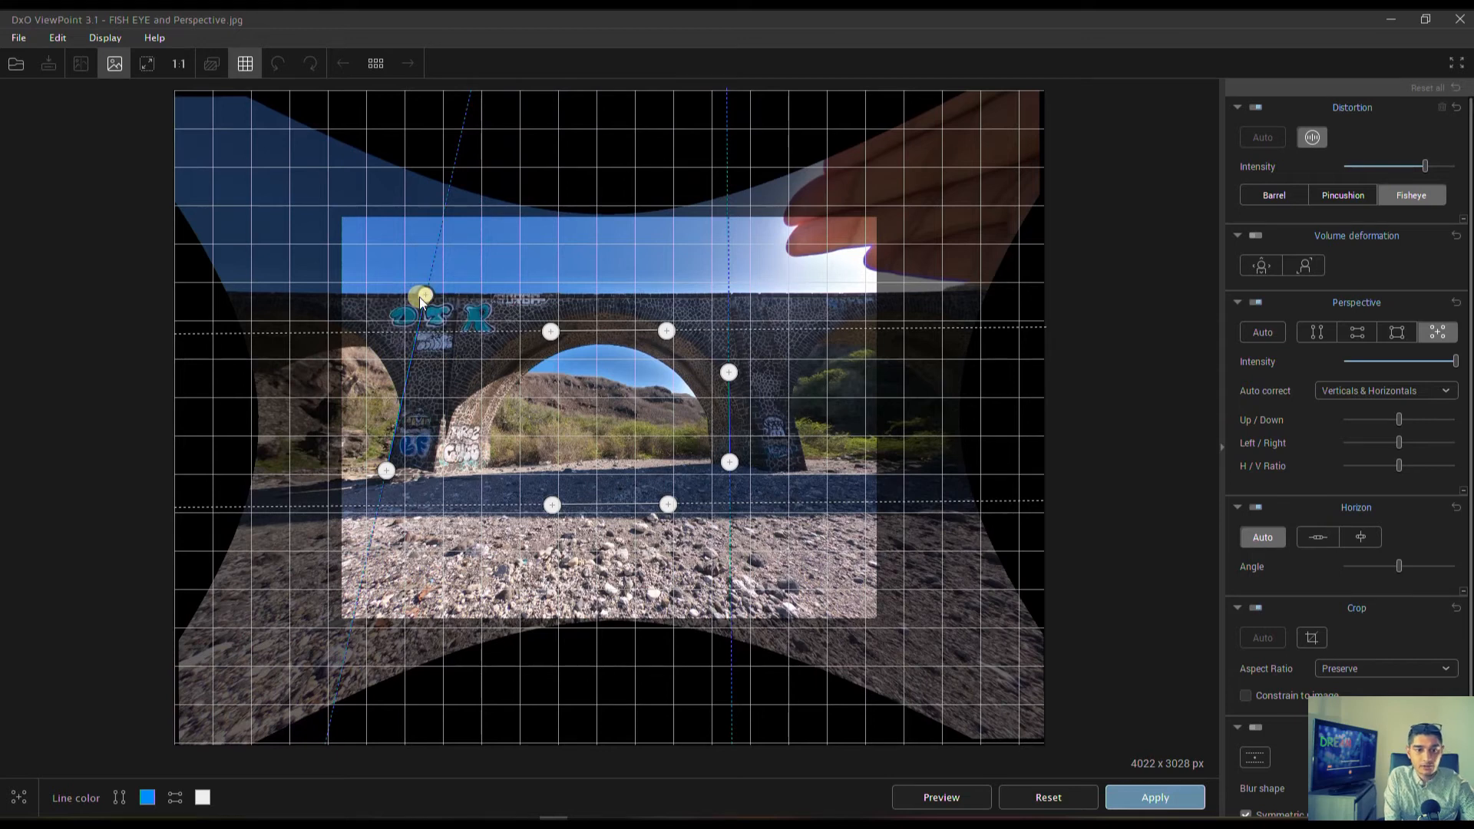
{"action": "left_click_drag", "start_coordinate": [729, 371], "coordinate": [760, 295]}
{"action": "left_click_drag", "start_coordinate": [728, 463], "coordinate": [808, 470]}
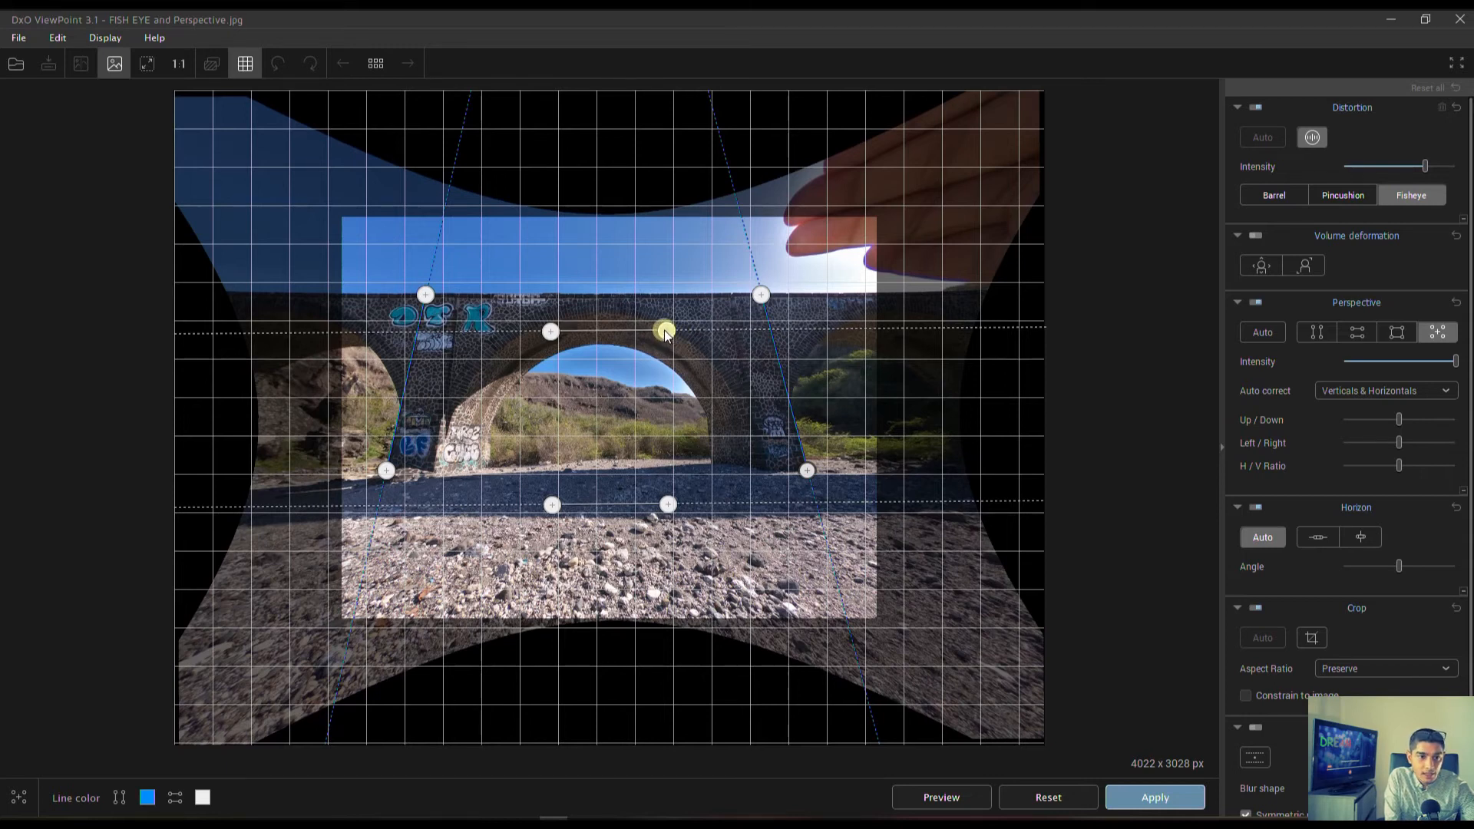
Align the two horizontal perspective guides with the bridge's upper edge and the pillar bases, and apply the correction.
{"action": "left_click_drag", "start_coordinate": [665, 330], "coordinate": [708, 294]}
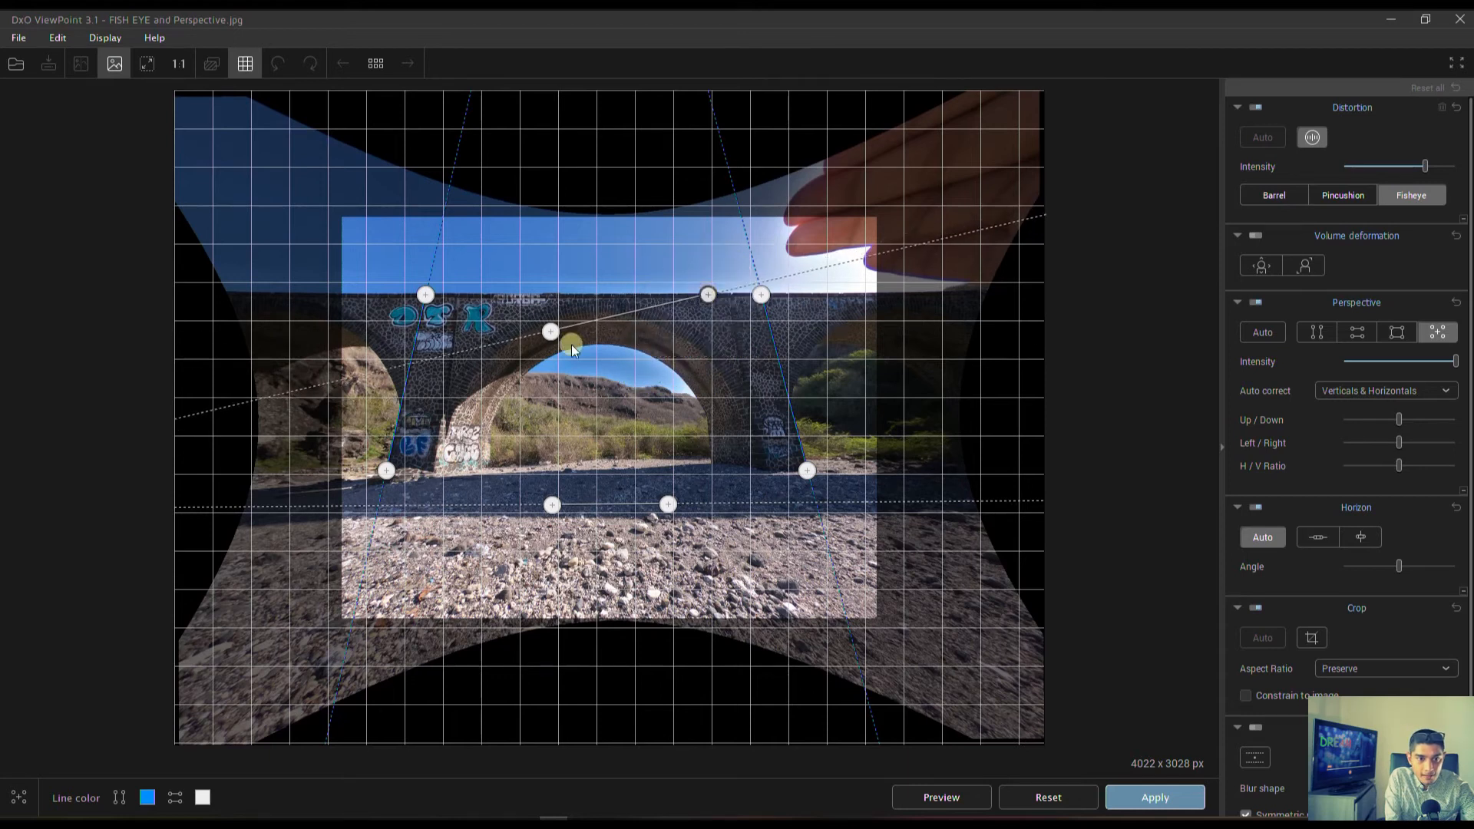
{"action": "left_click_drag", "start_coordinate": [551, 332], "coordinate": [532, 295]}
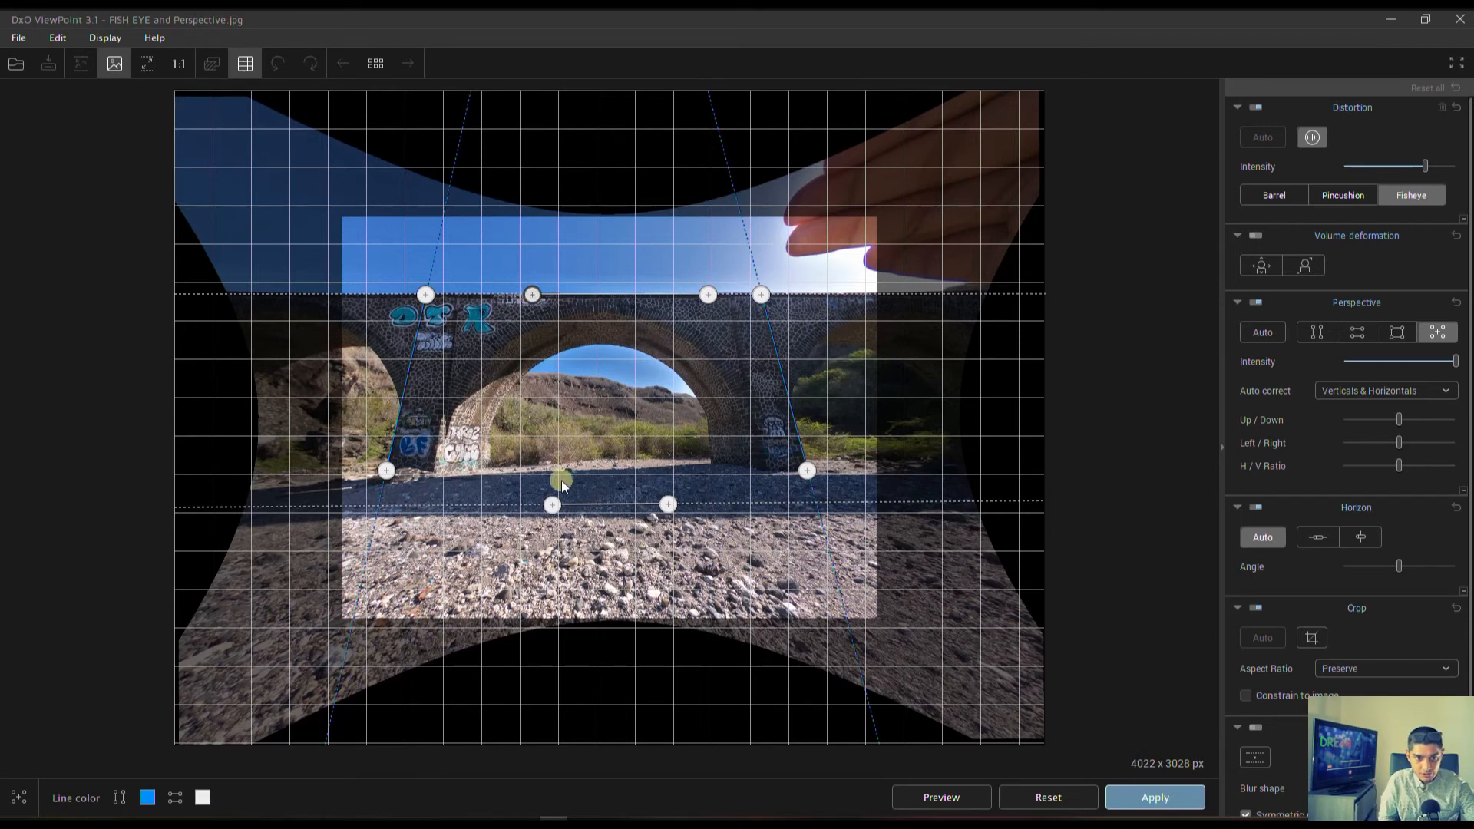
{"action": "left_click_drag", "start_coordinate": [667, 505], "coordinate": [808, 470]}
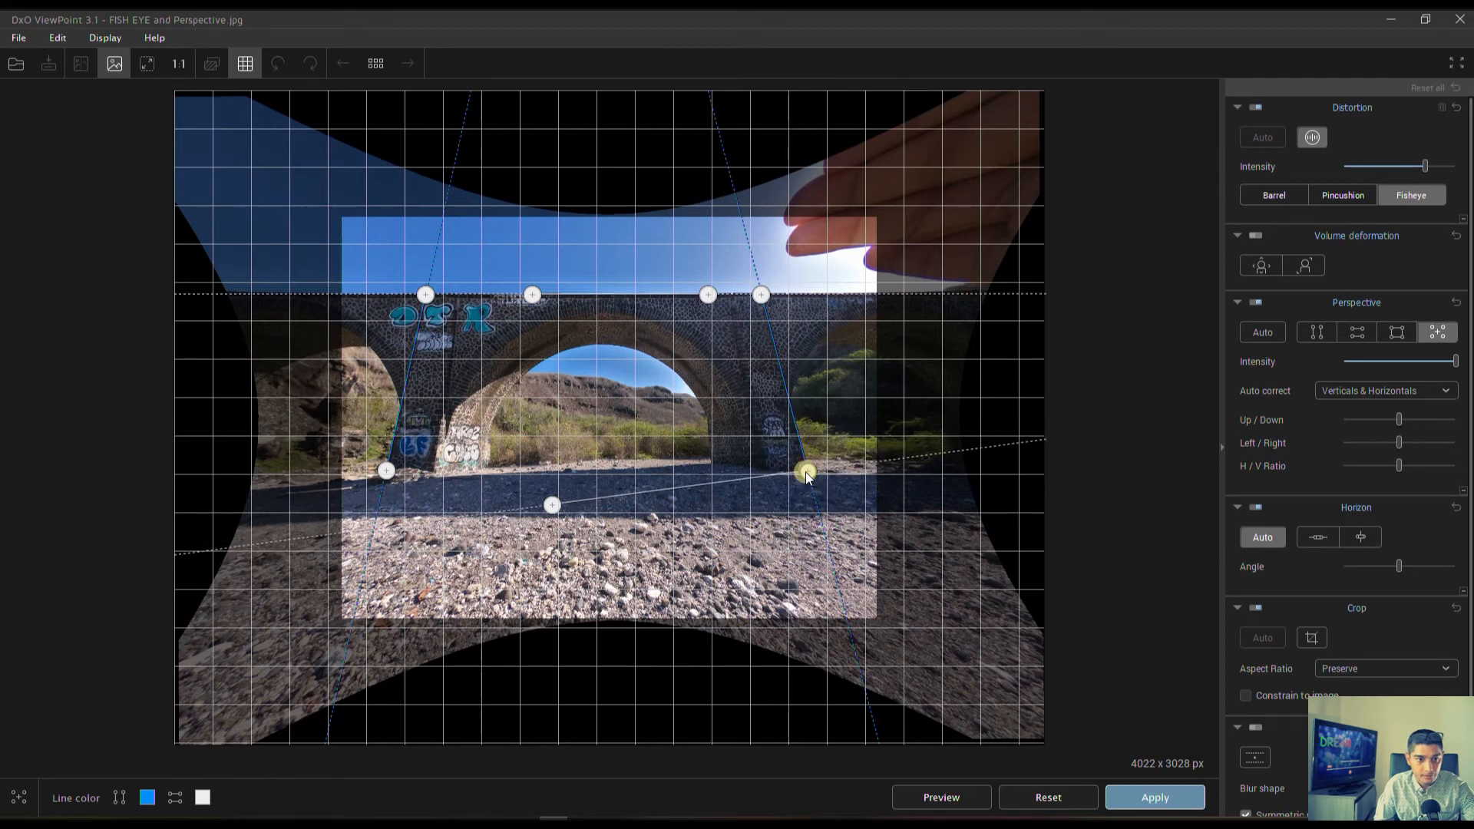
{"action": "left_click_drag", "start_coordinate": [552, 504], "coordinate": [386, 471]}
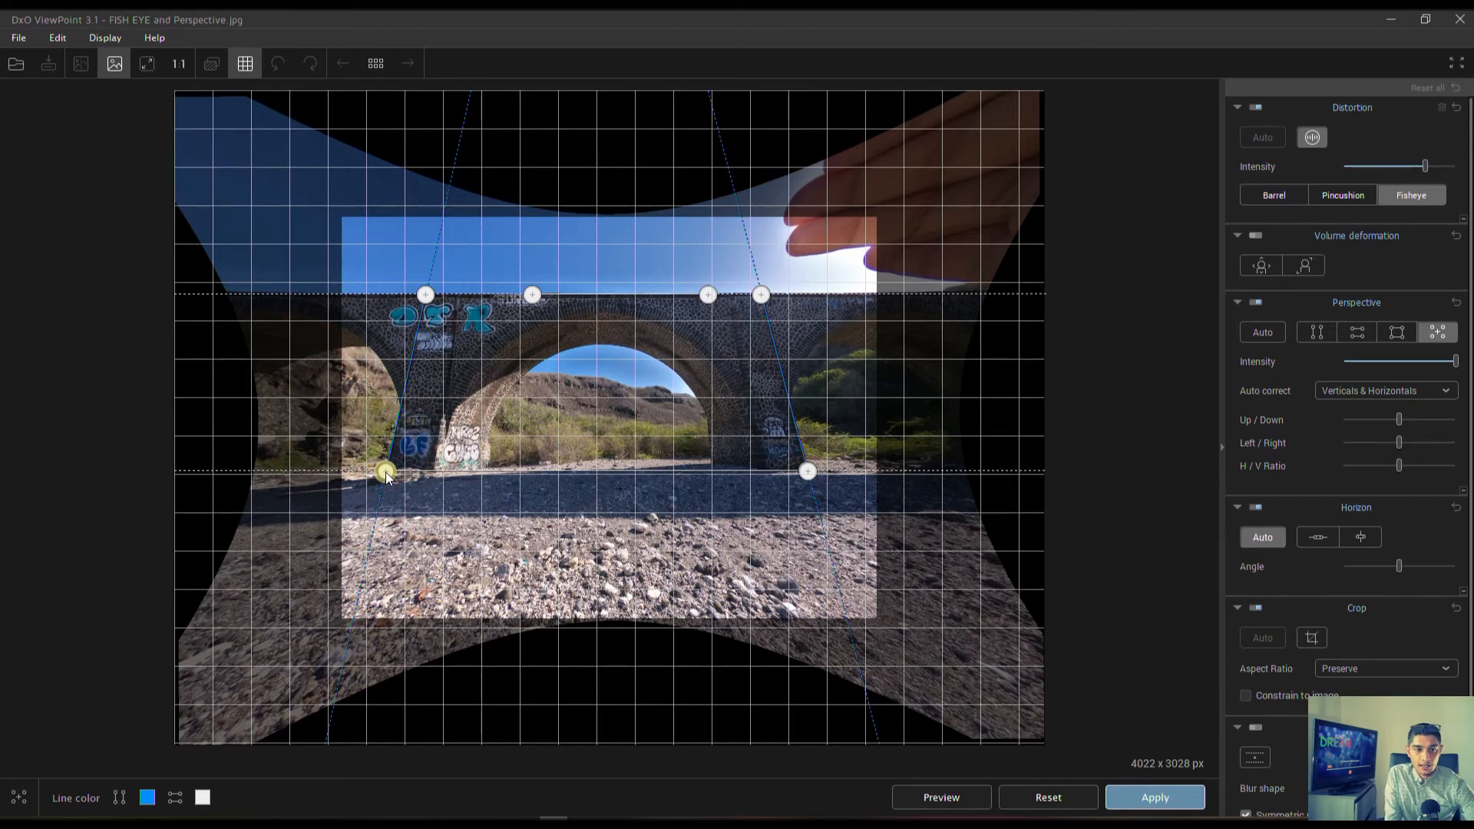
{"action": "left_click", "coordinate": [1161, 796]}
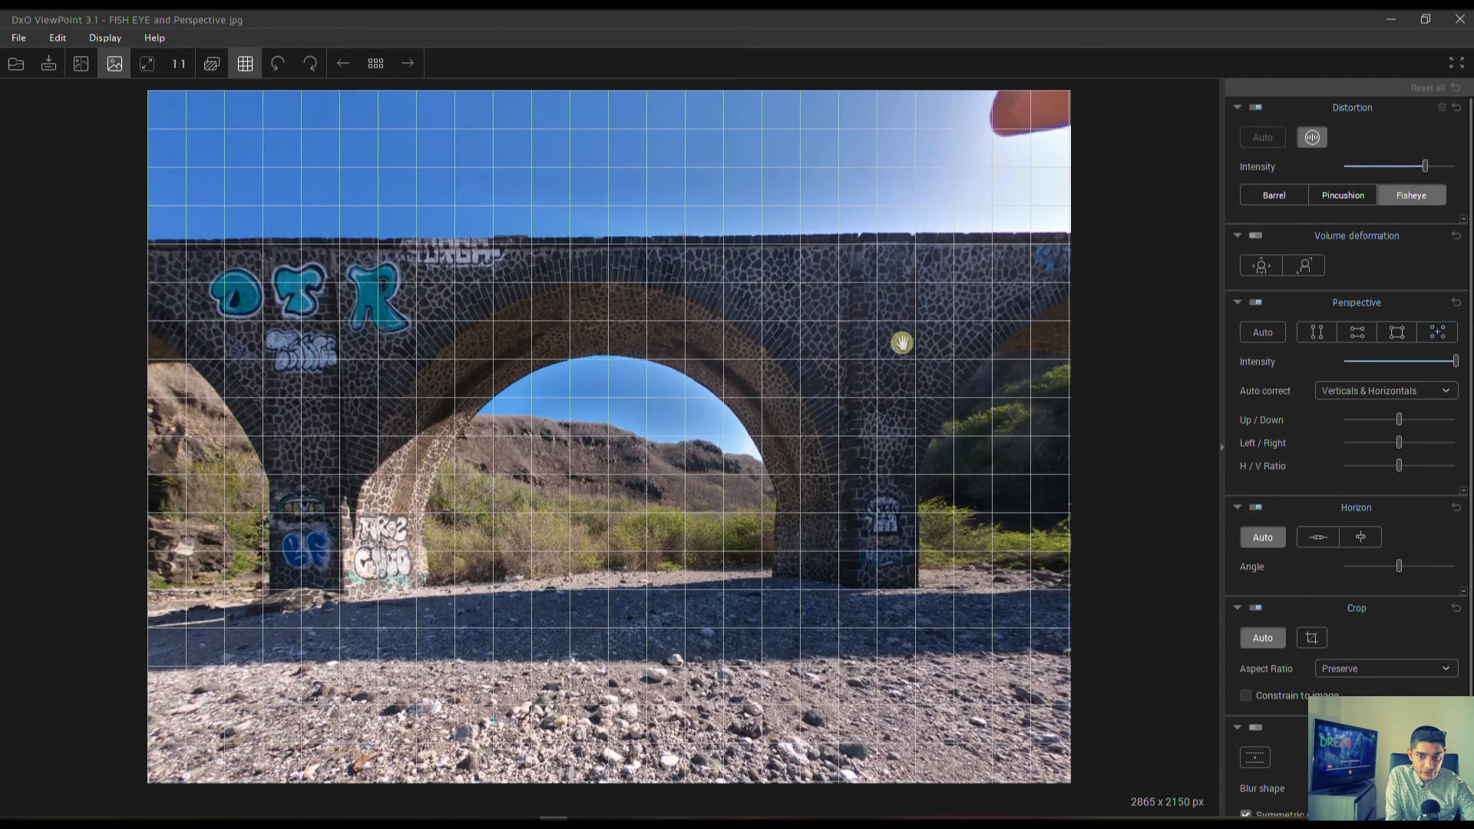
Turn off the bridge photo's automatic horizon correction, and show the full uncropped image before restoring the automatic crop.
{"action": "left_click", "coordinate": [1250, 536]}
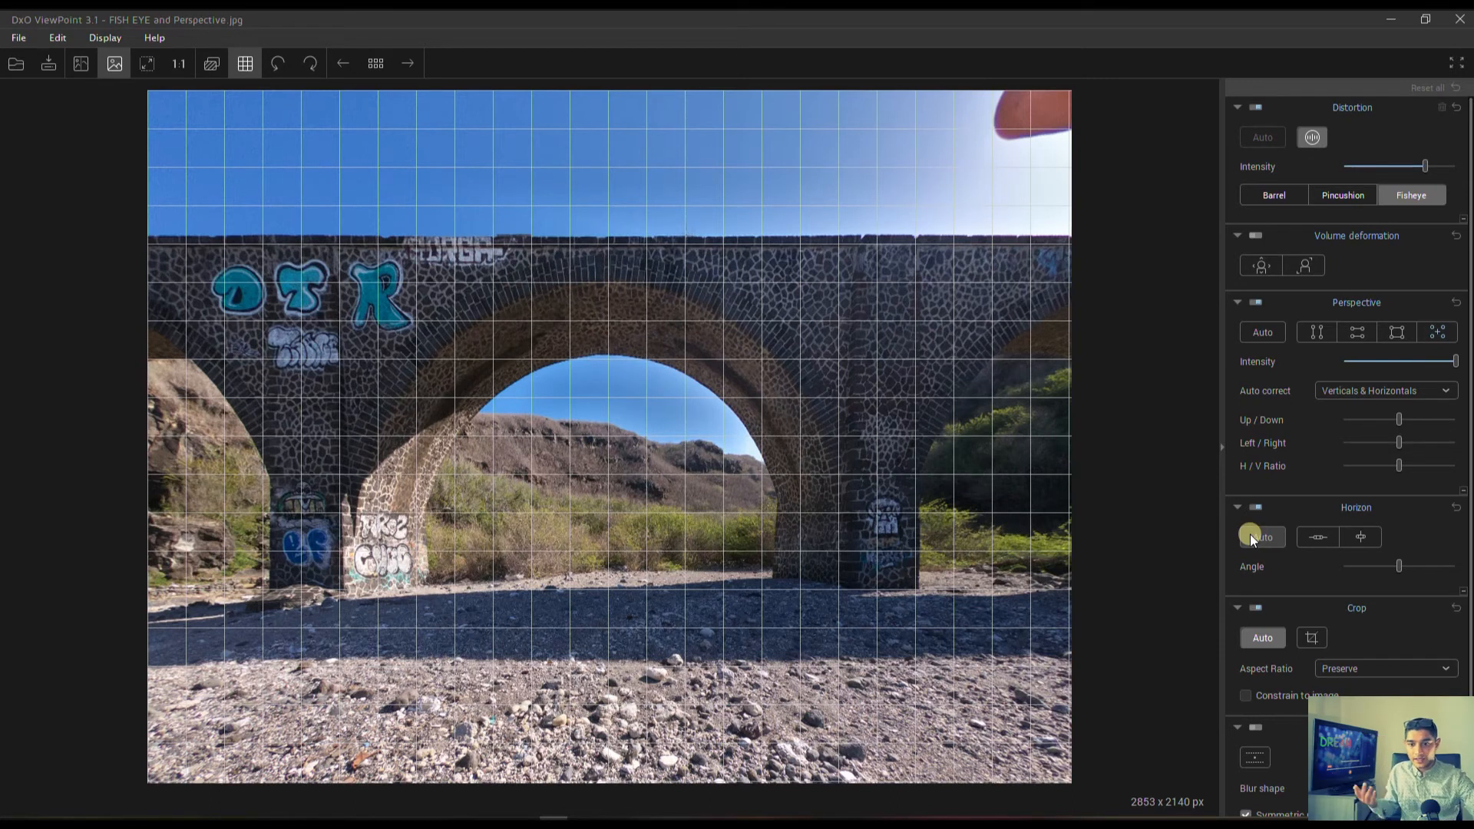
{"action": "left_click", "coordinate": [1255, 636]}
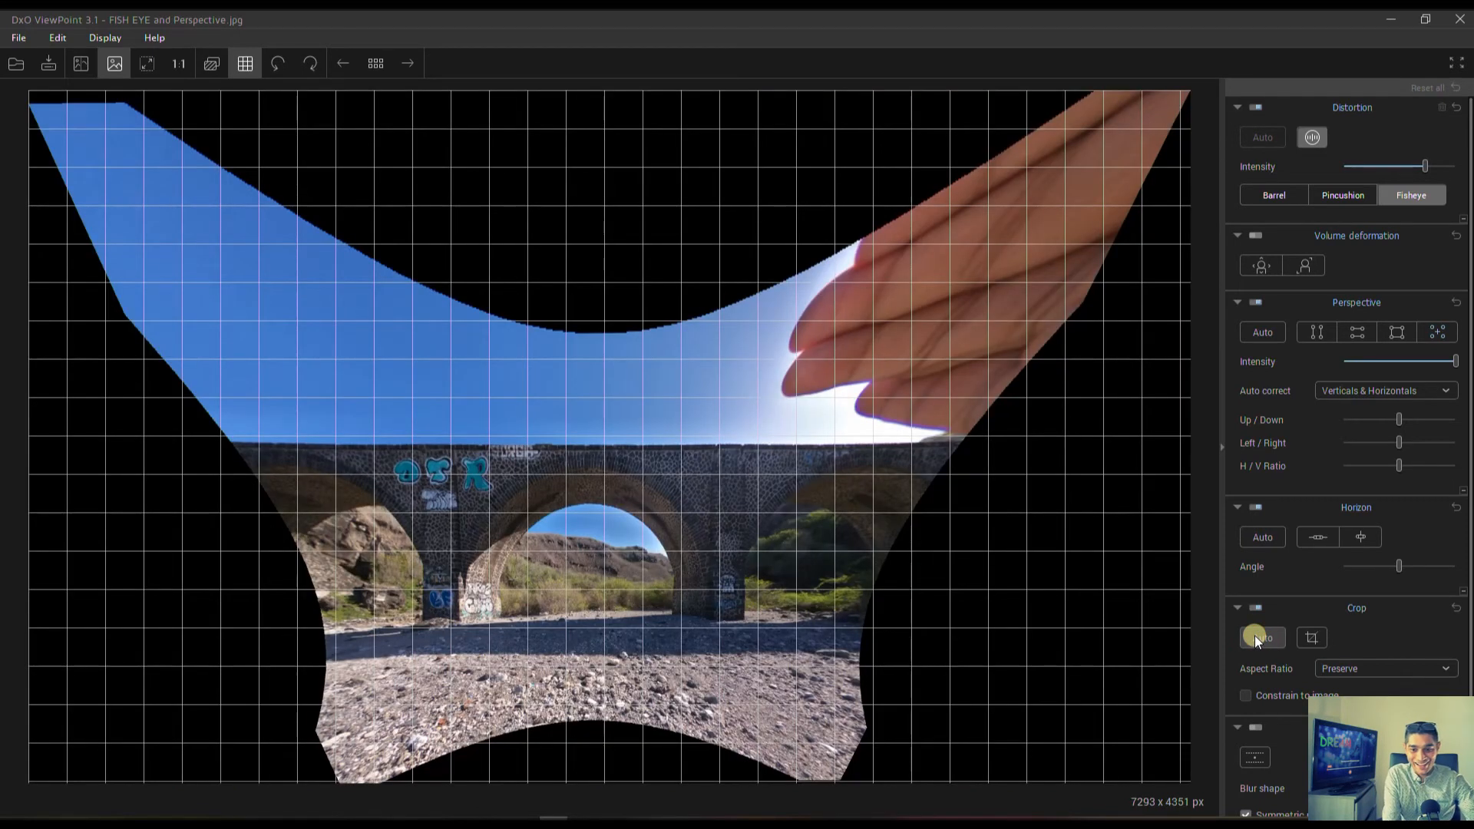
{"action": "left_click", "coordinate": [1456, 607]}
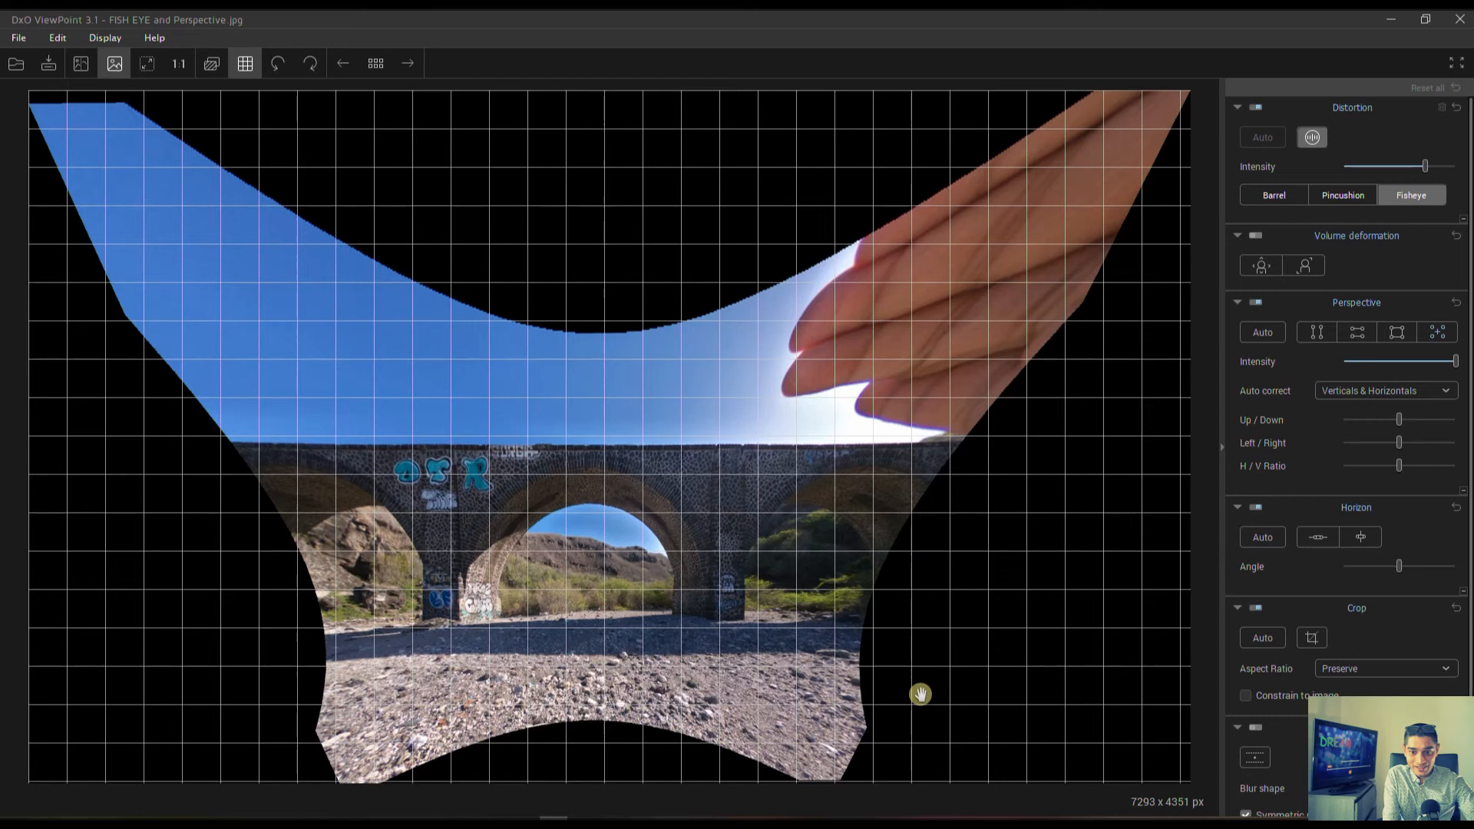
{"action": "left_click", "coordinate": [1251, 608]}
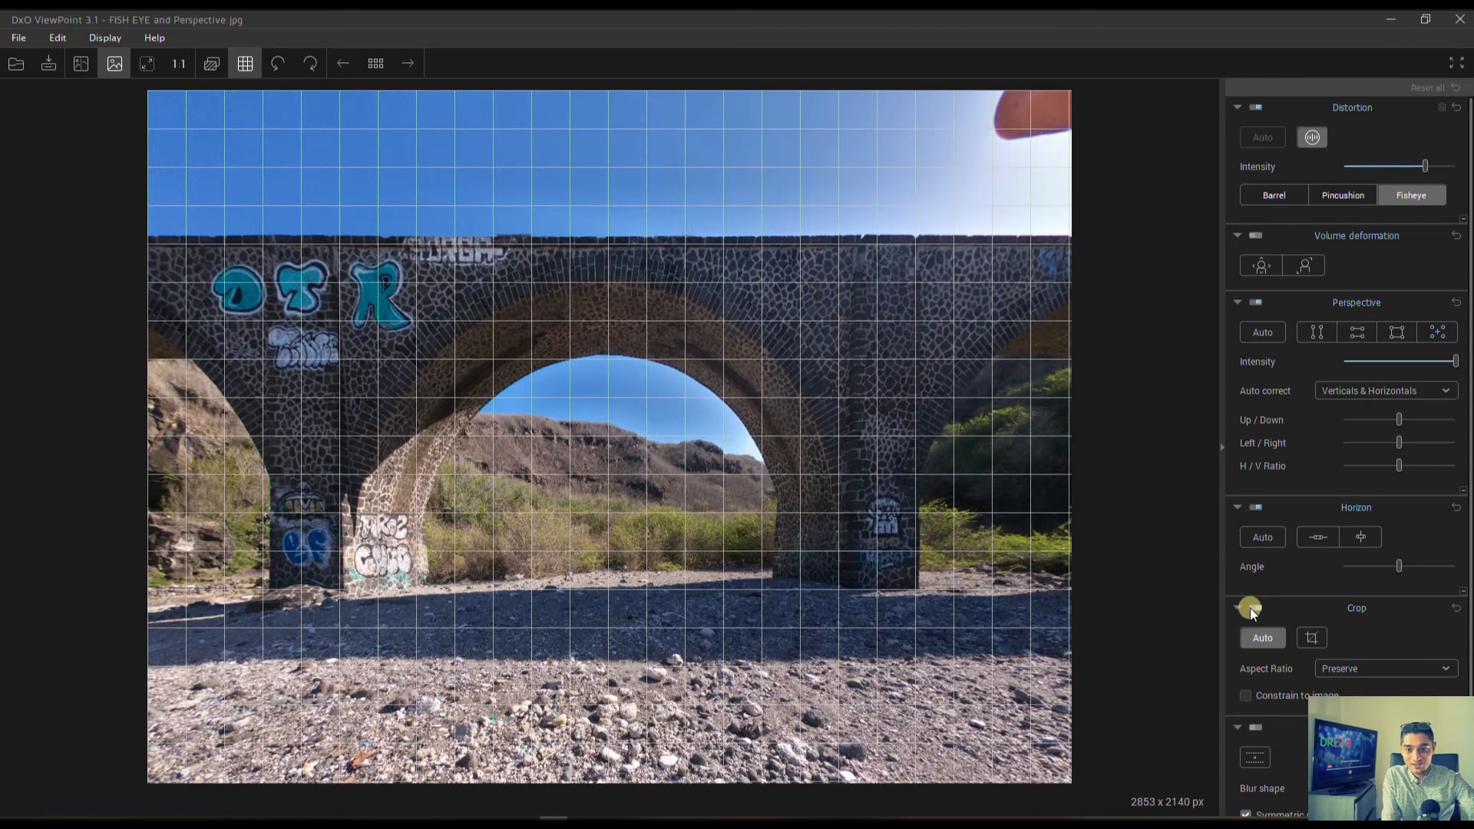
Start a manual crop of the bridge photo, shrink it to about 2700 × 2025 px, and set the aspect ratio to Unconstrained.
{"action": "left_click", "coordinate": [1309, 637]}
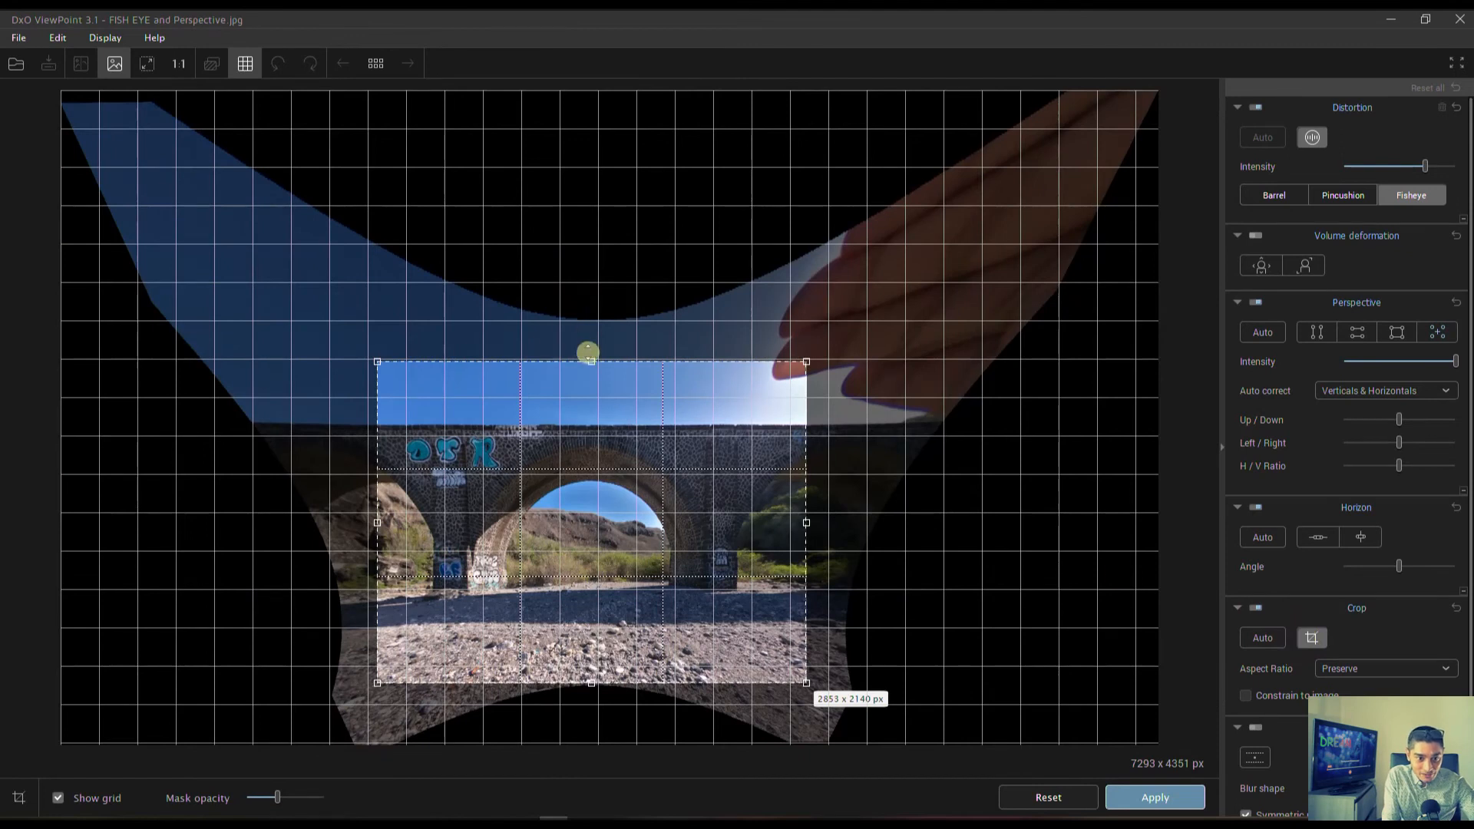
{"action": "left_click_drag", "start_coordinate": [591, 363], "coordinate": [591, 379]}
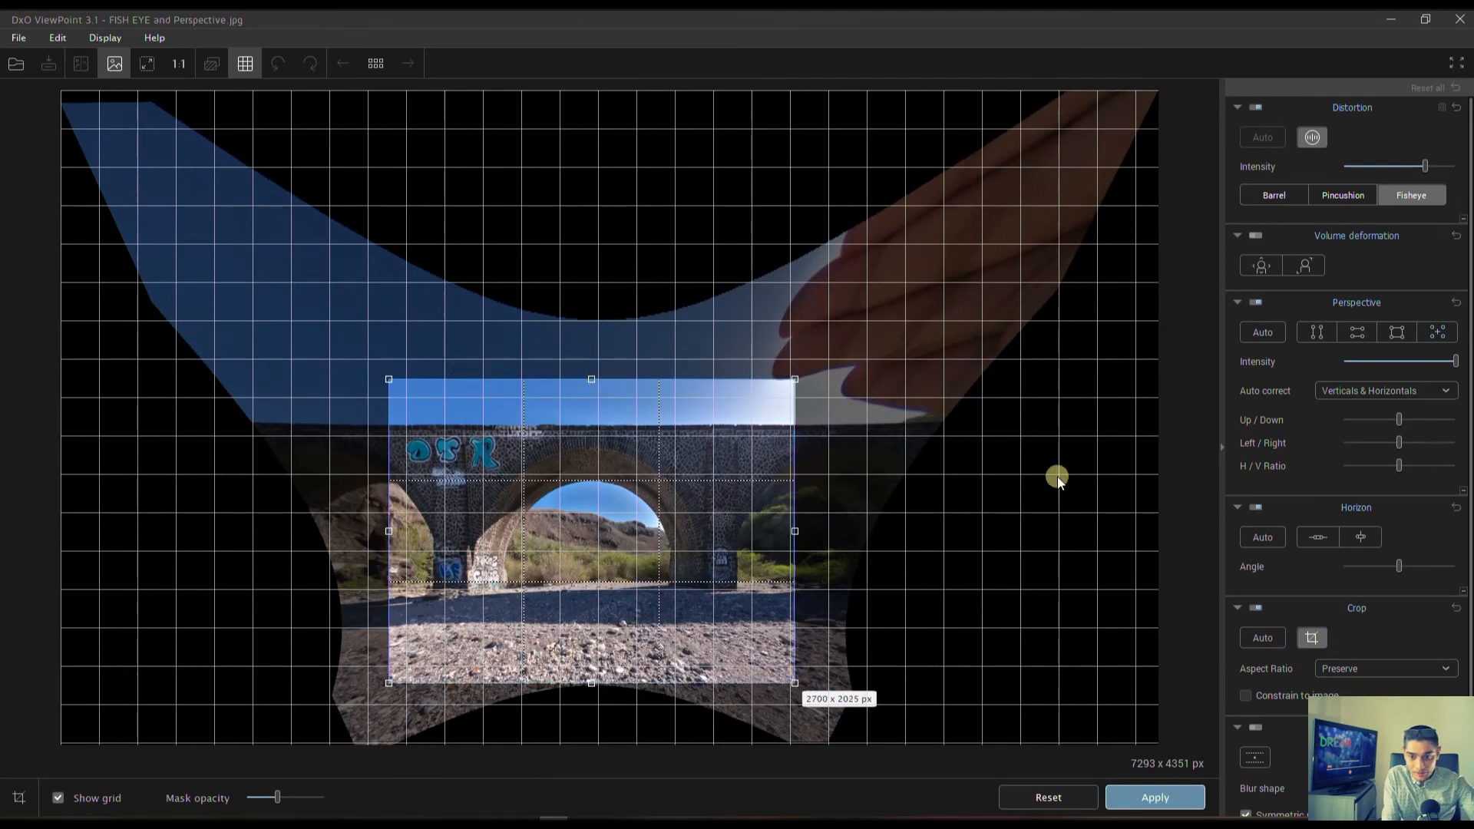
{"action": "left_click", "coordinate": [1379, 666]}
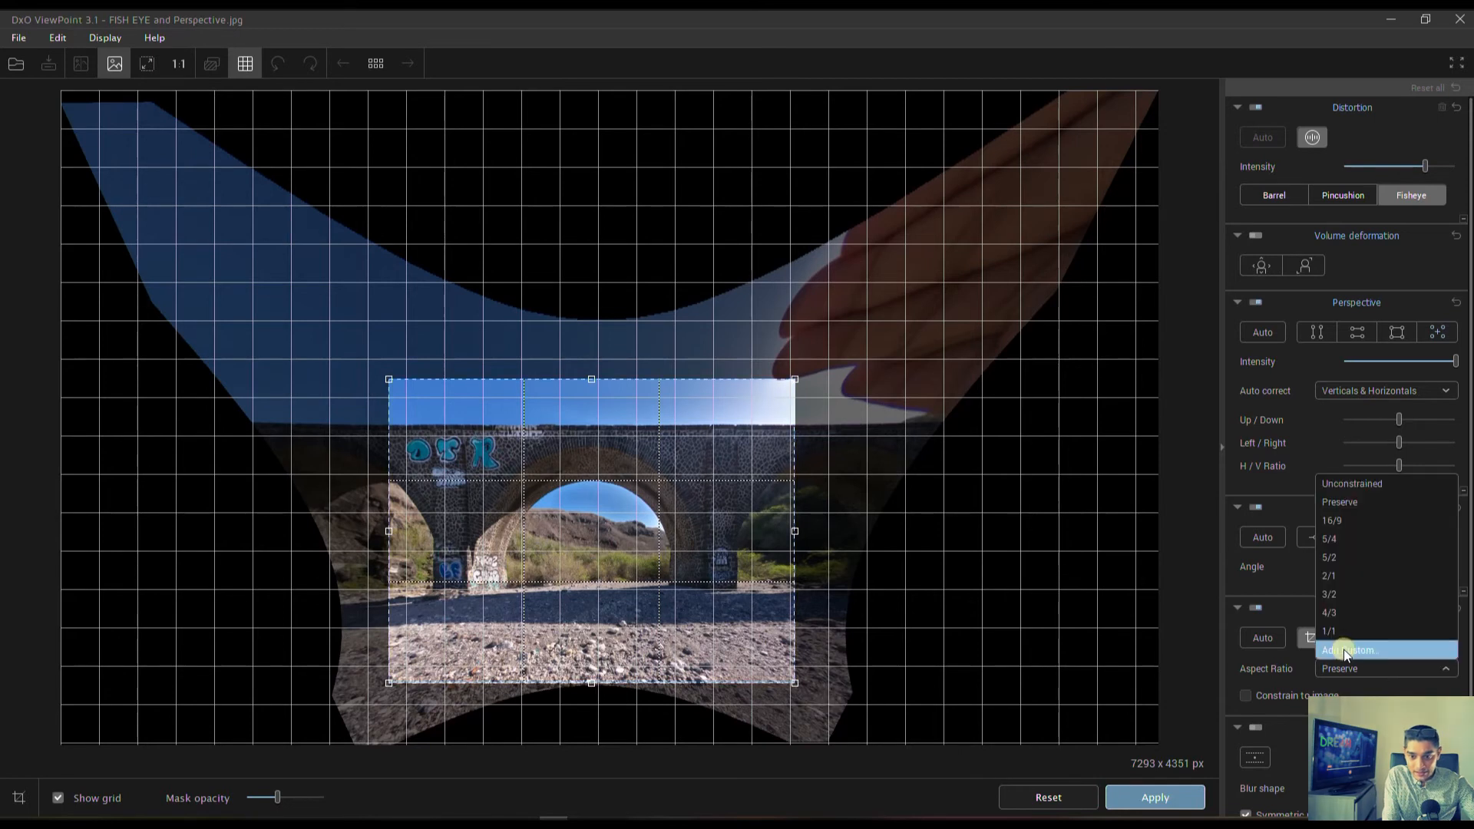
{"action": "left_click", "coordinate": [1325, 485]}
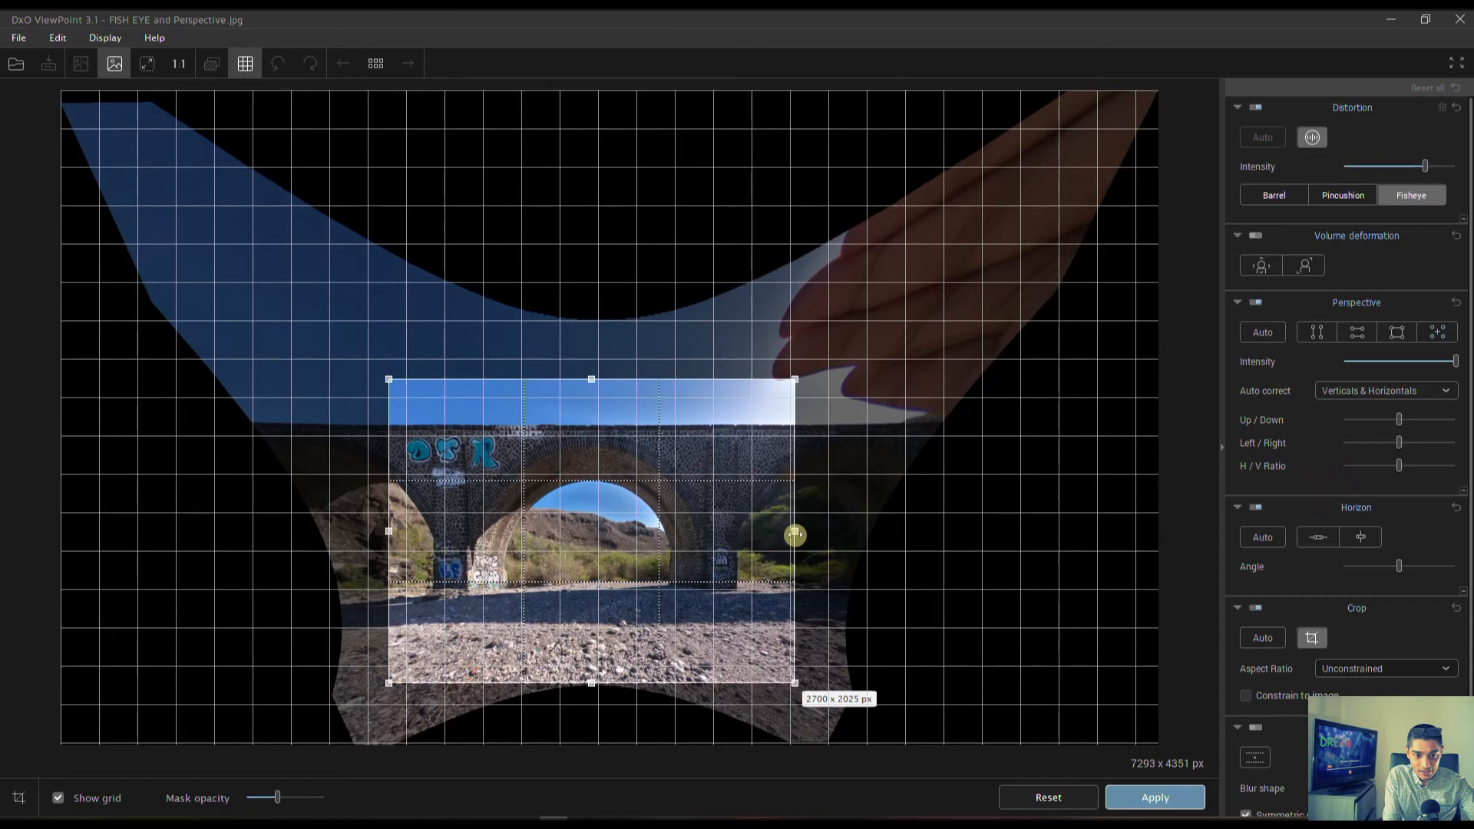
Widen the crop on both sides and trim the sky to about 3321 × 1994 px, excluding the fingers, and apply it.
{"action": "left_click_drag", "start_coordinate": [794, 530], "coordinate": [838, 535]}
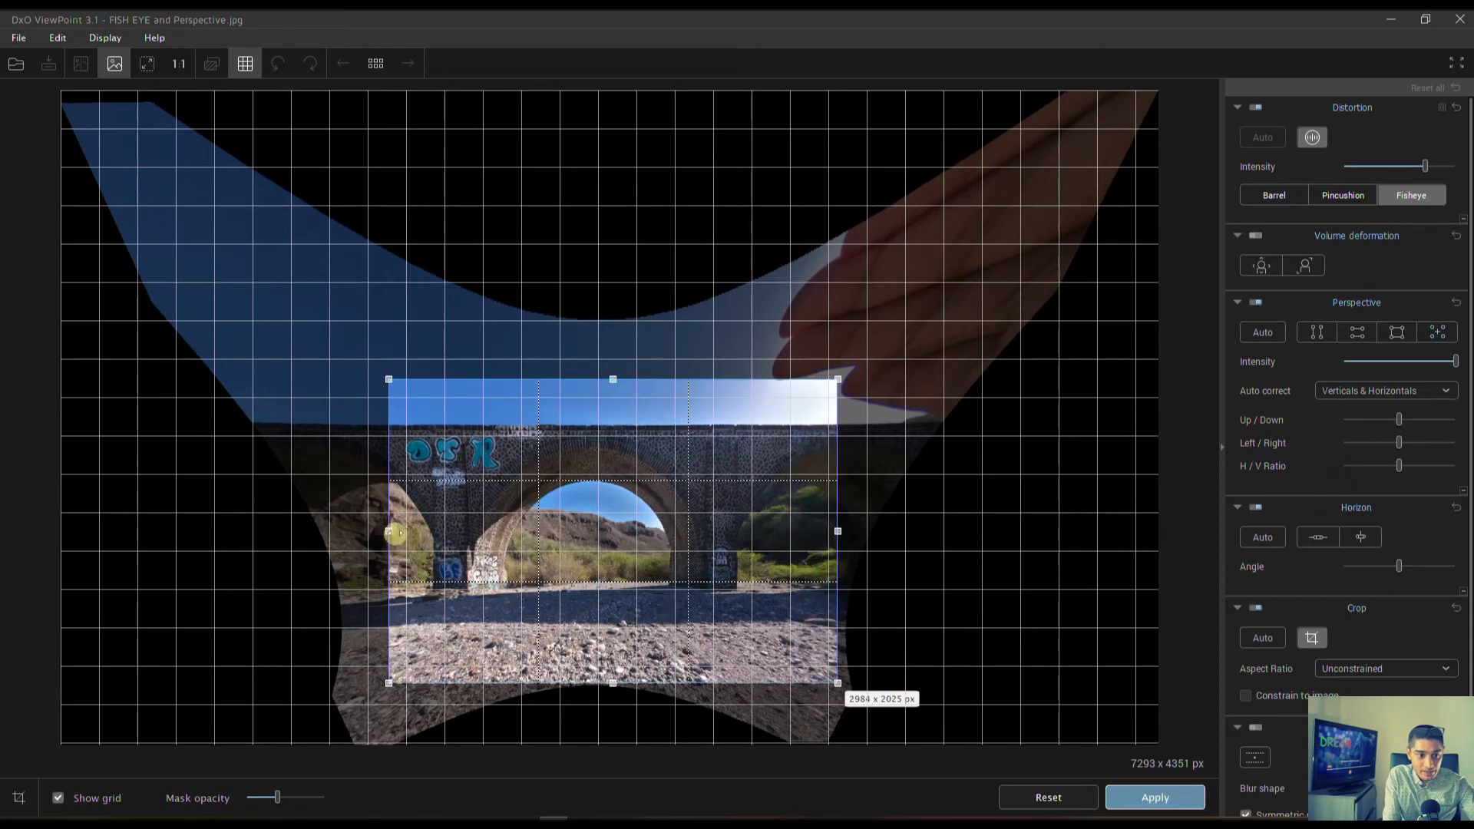
{"action": "left_click_drag", "start_coordinate": [391, 533], "coordinate": [349, 531]}
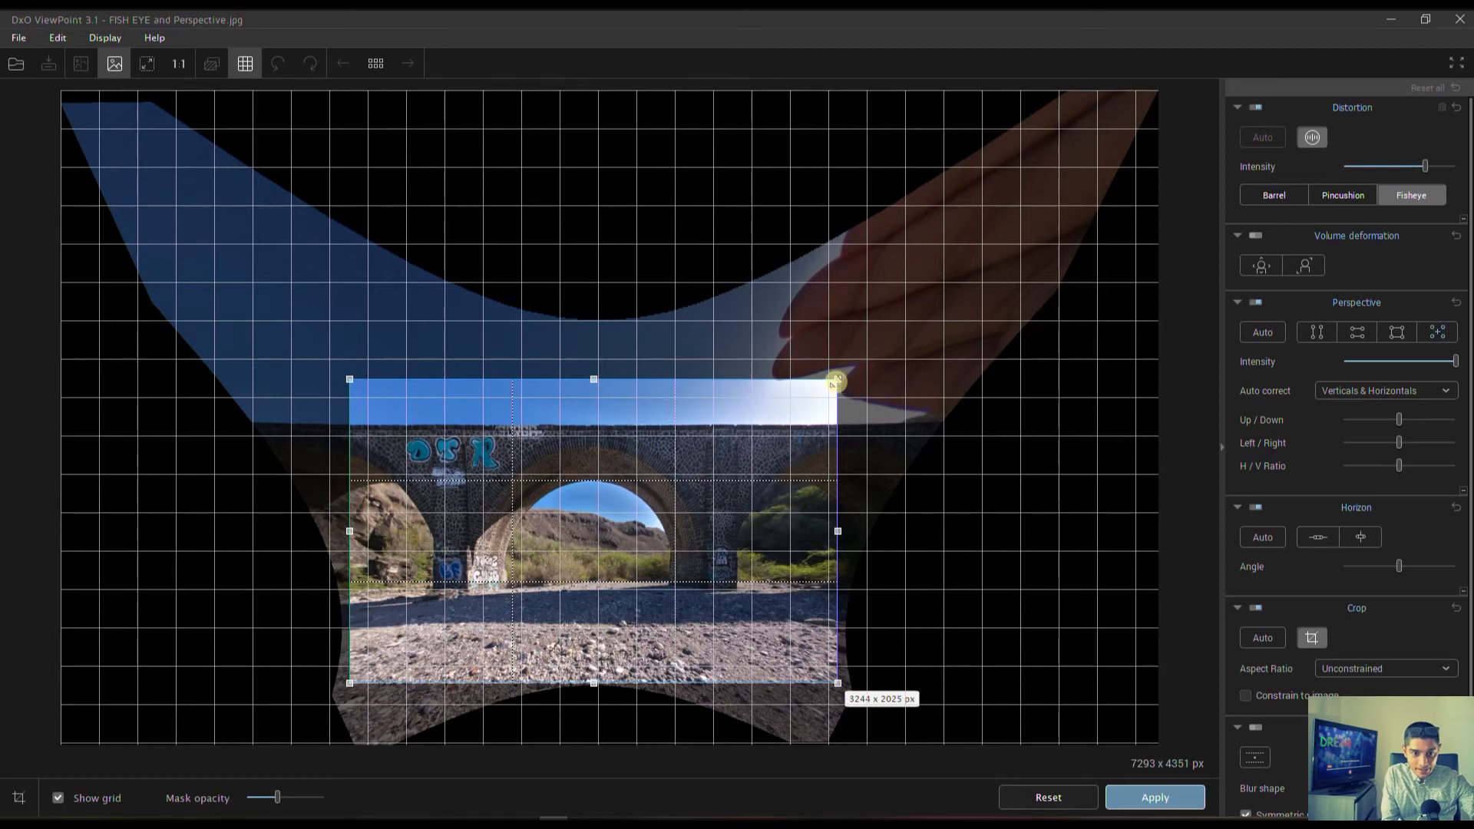
{"action": "left_click_drag", "start_coordinate": [836, 381], "coordinate": [836, 384]}
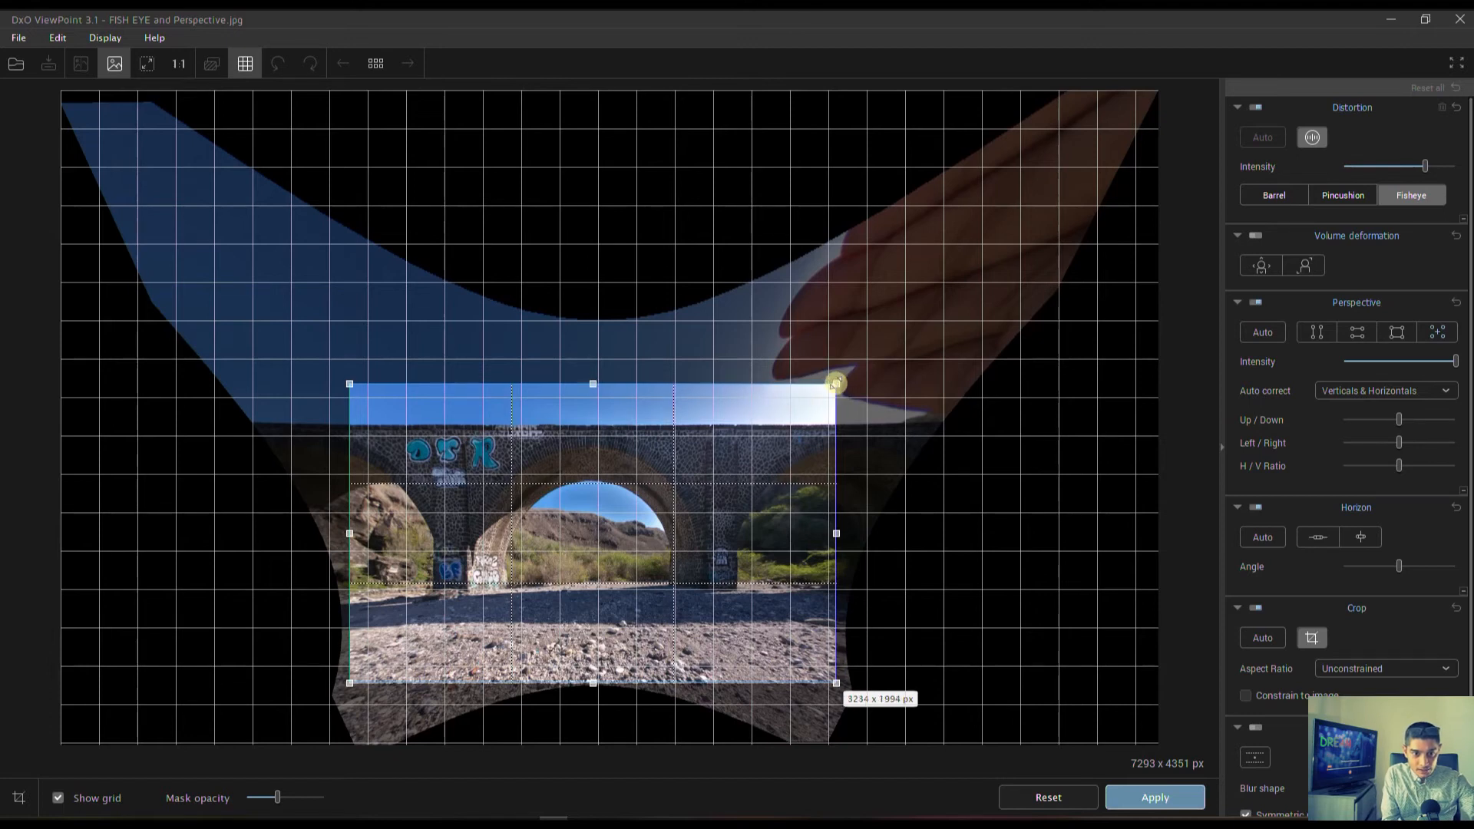
{"action": "mouse_move", "coordinate": [837, 535]}
{"action": "left_mouse_down"}
{"action": "mouse_move", "coordinate": [866, 536]}
{"action": "mouse_move", "coordinate": [843, 537]}
{"action": "left_mouse_up"}
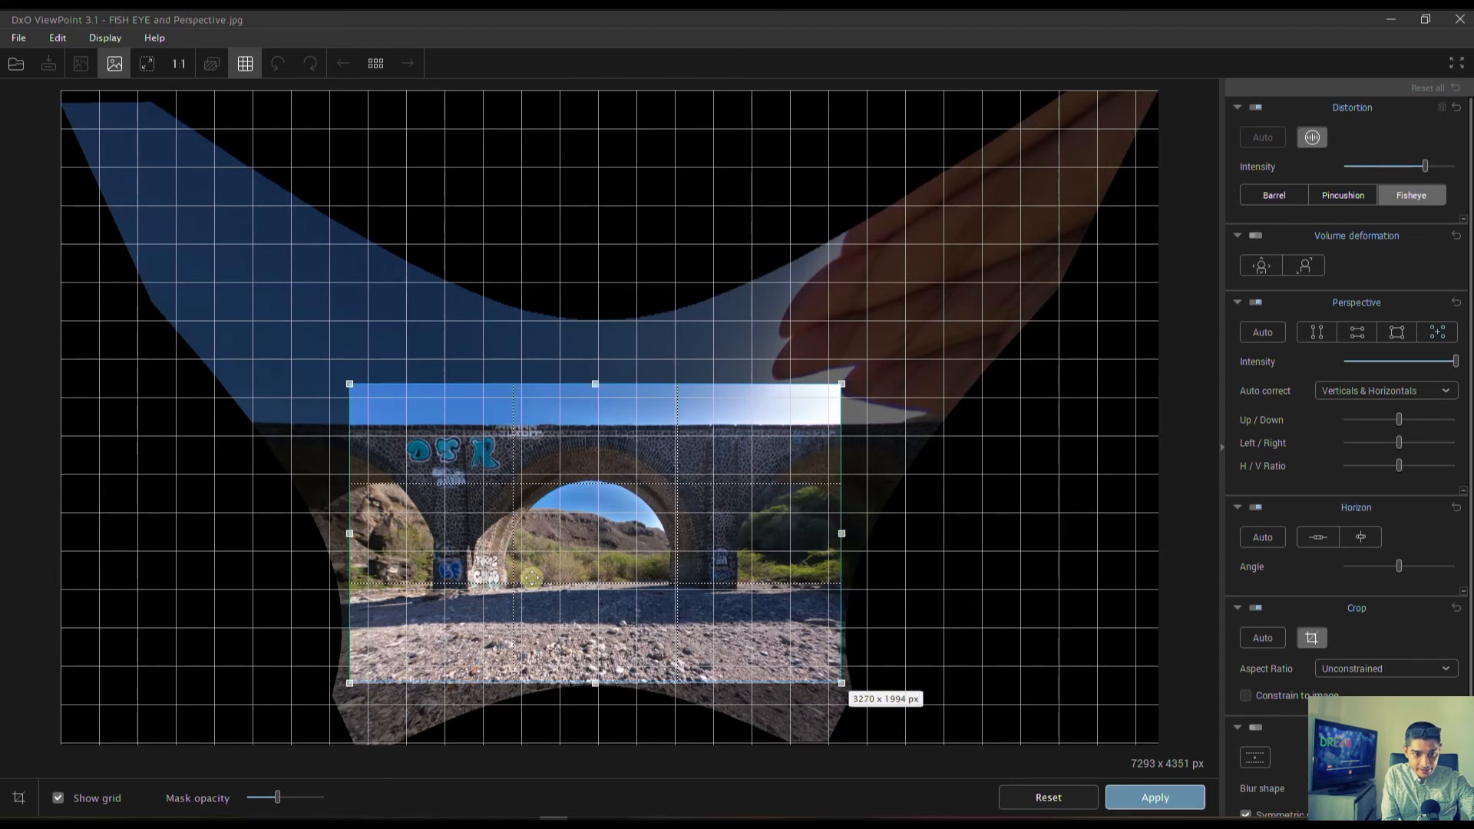
{"action": "left_click_drag", "start_coordinate": [353, 535], "coordinate": [342, 536]}
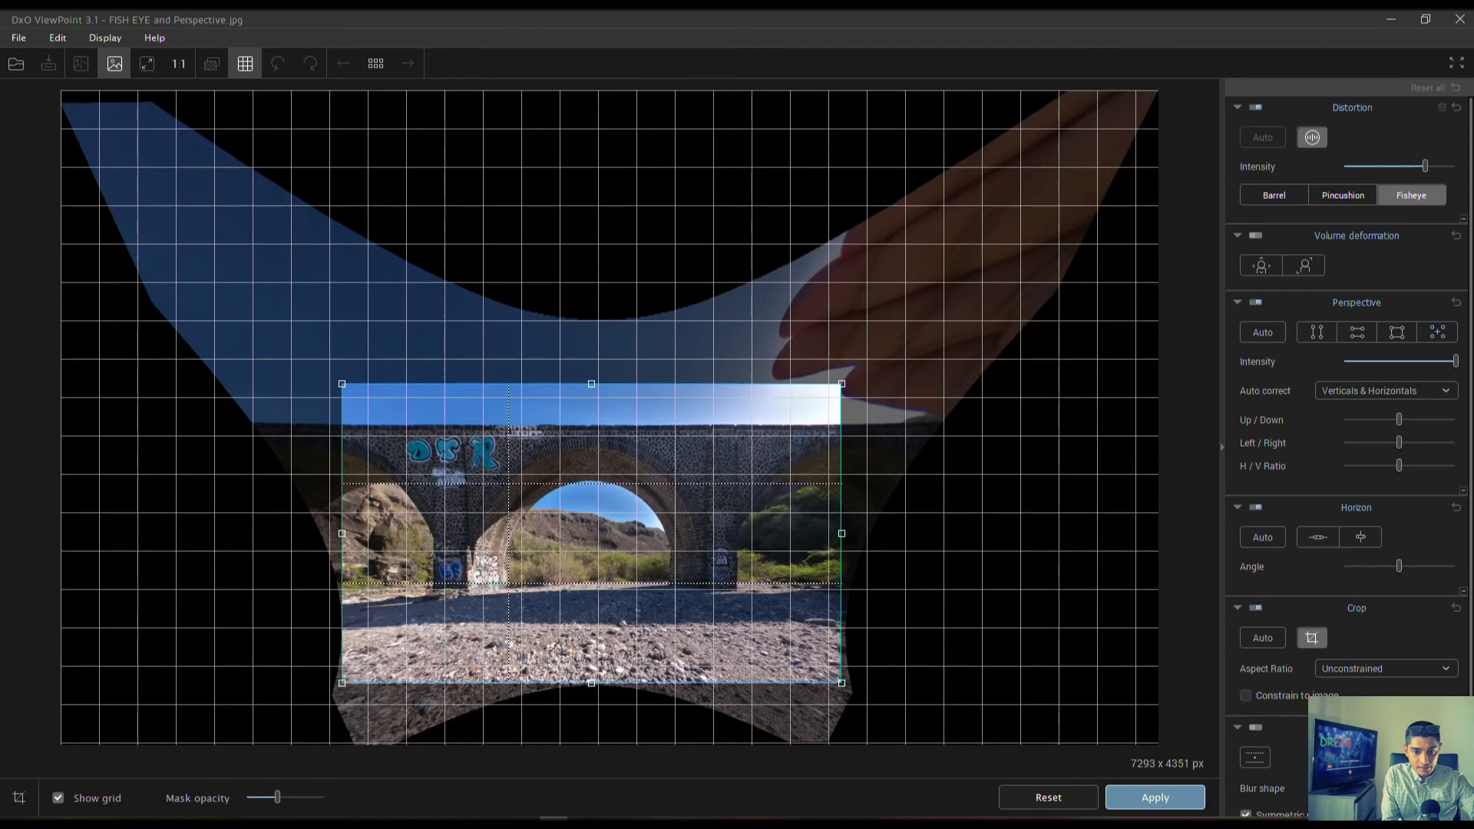
{"action": "left_click", "coordinate": [1156, 797]}
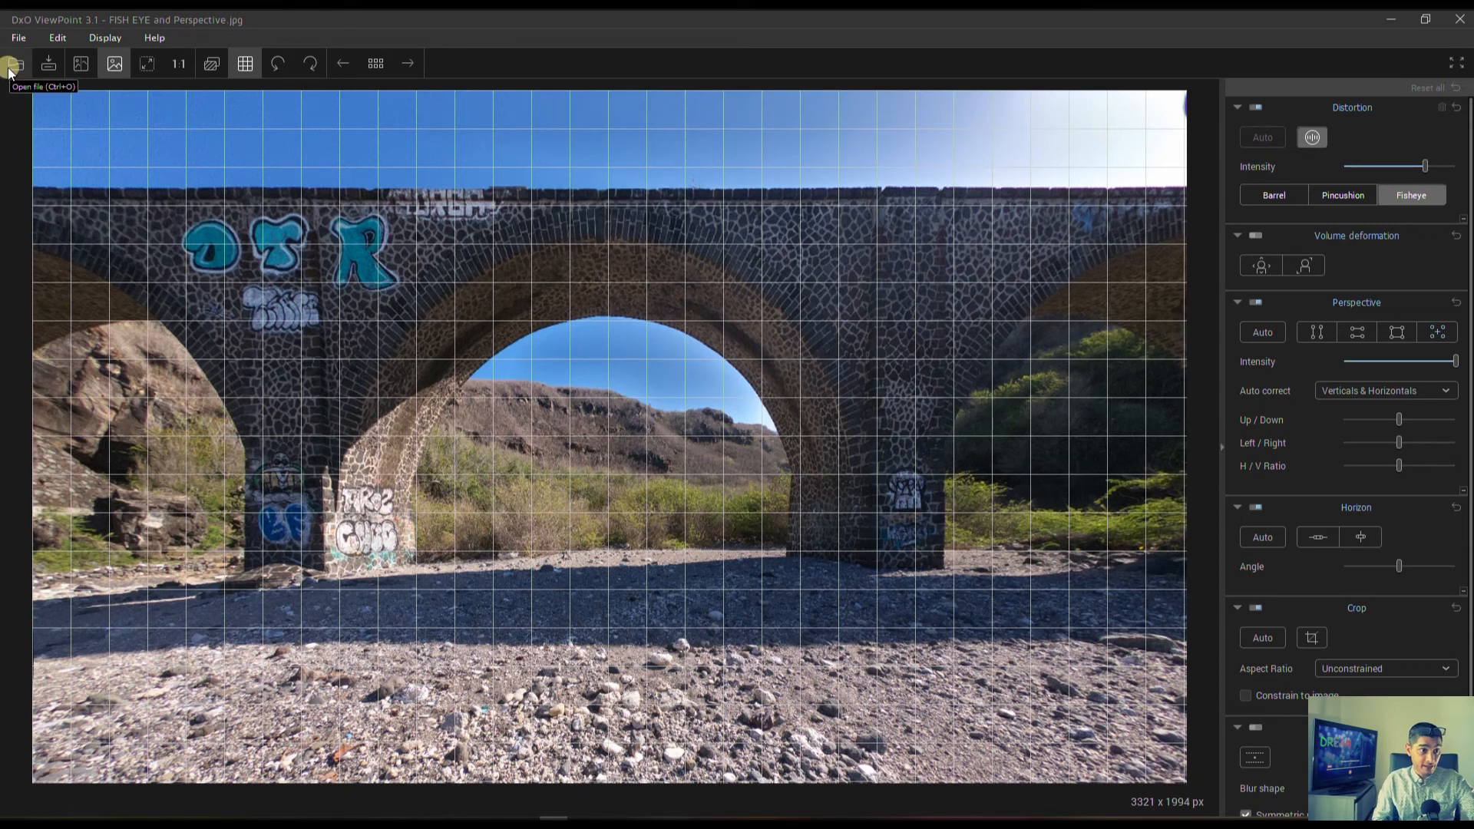
Compare the corrected bridge photo side by side with the original, and inspect it at 100% before fitting it back to view.
{"action": "left_click", "coordinate": [77, 65]}
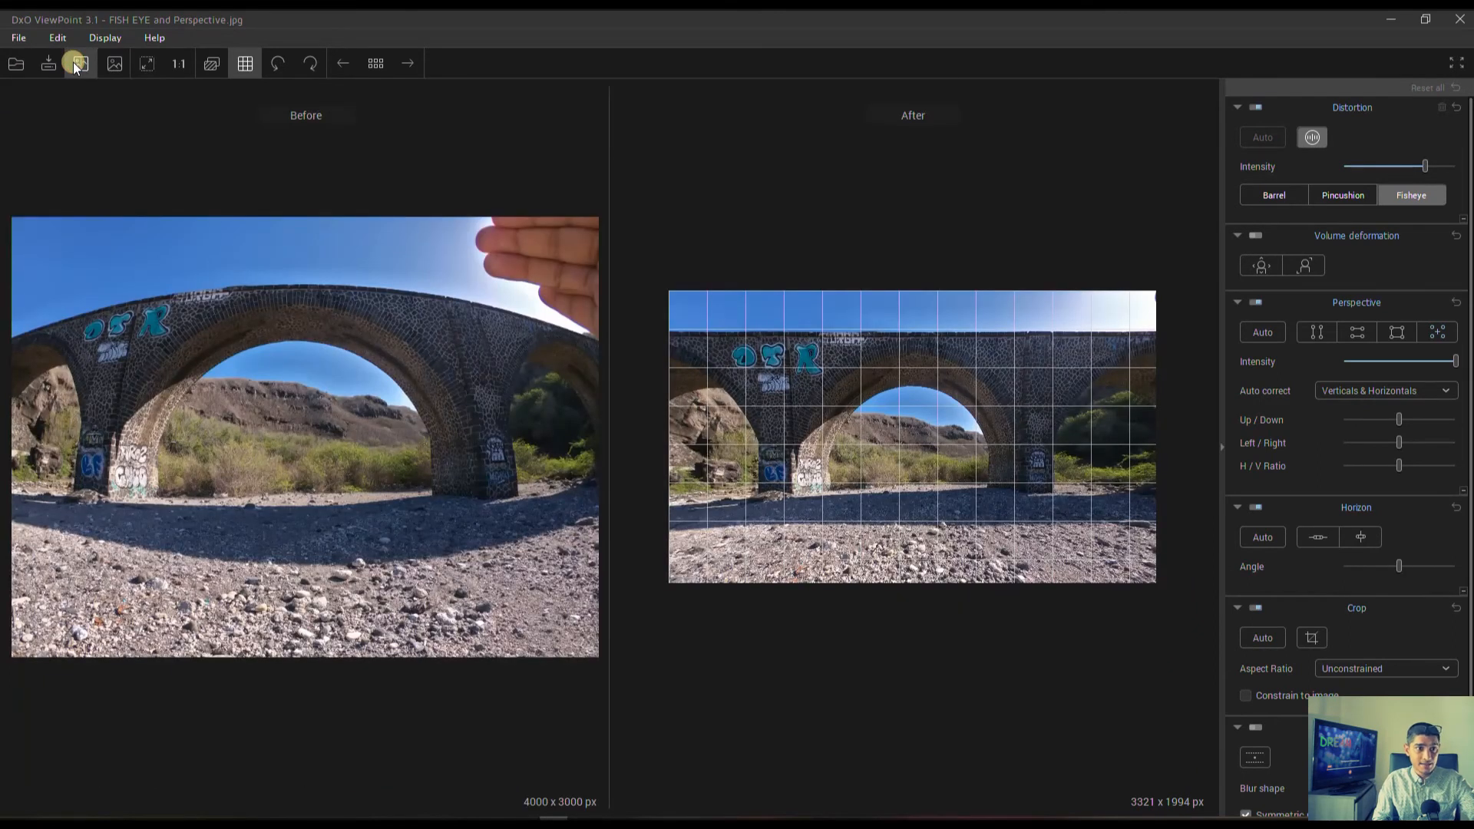
{"action": "left_click", "coordinate": [118, 63]}
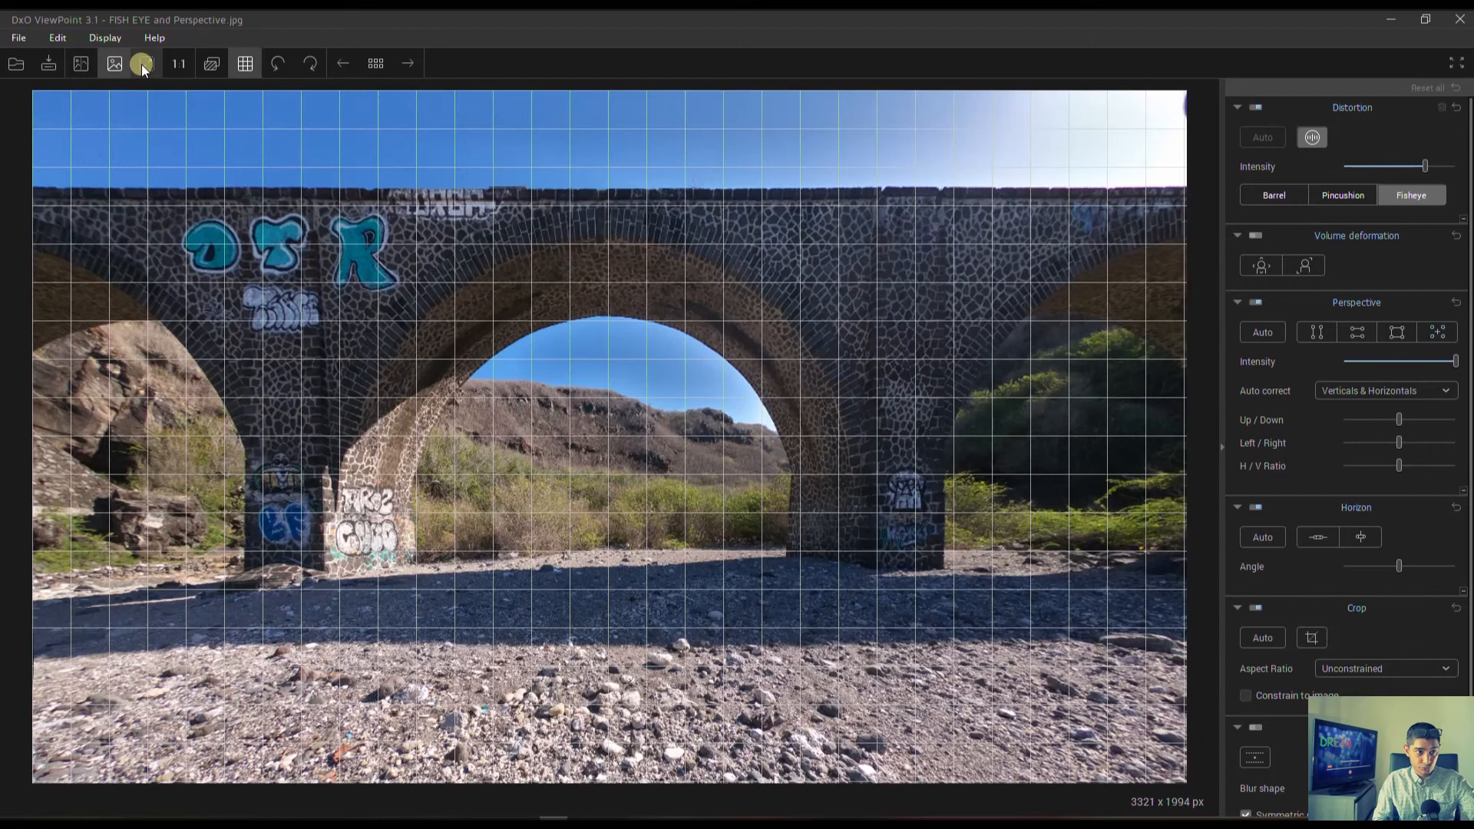
{"action": "left_click", "coordinate": [142, 64]}
{"action": "left_click", "coordinate": [177, 64]}
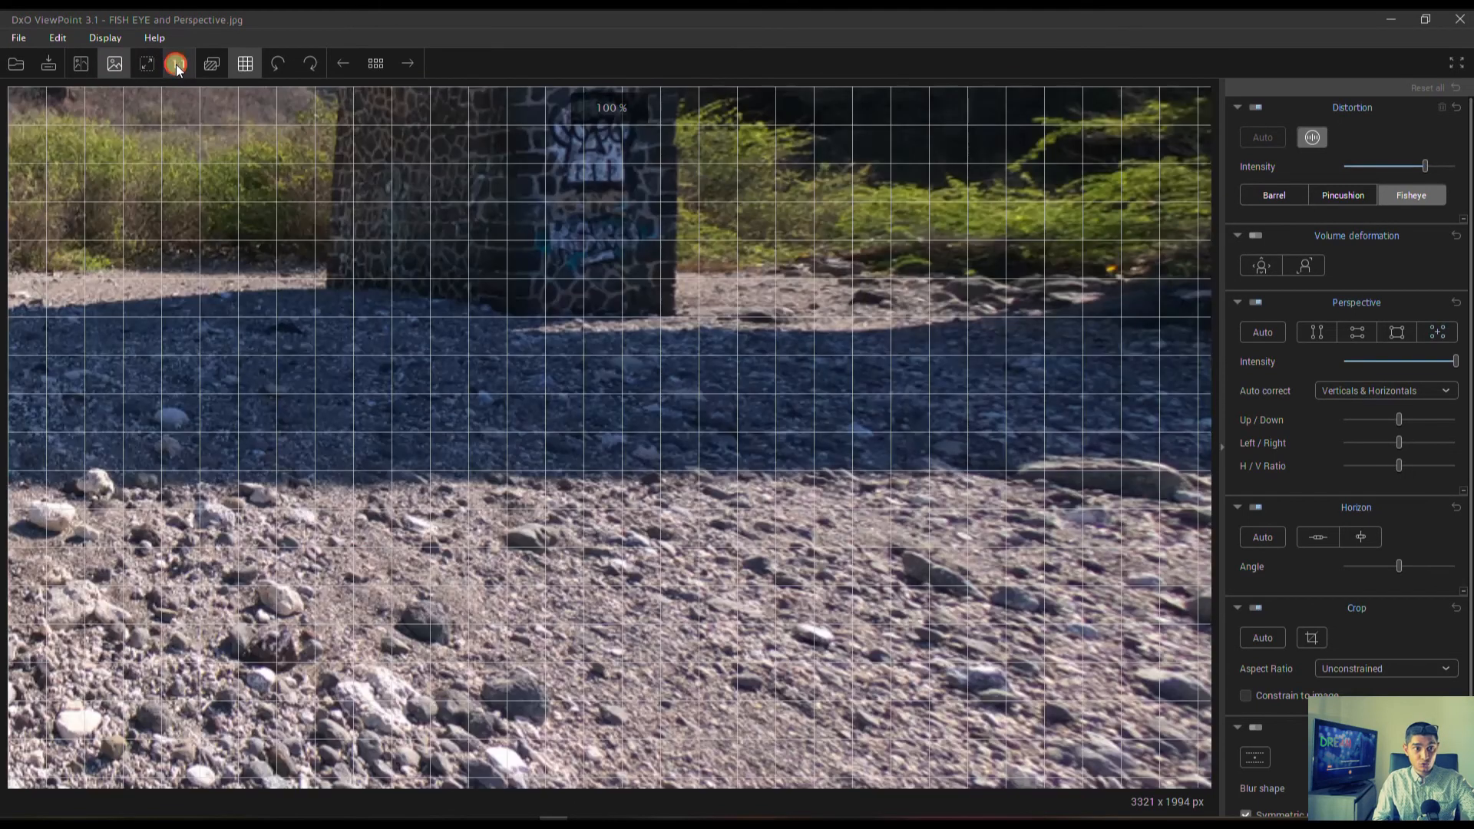
{"action": "left_click", "coordinate": [177, 65]}
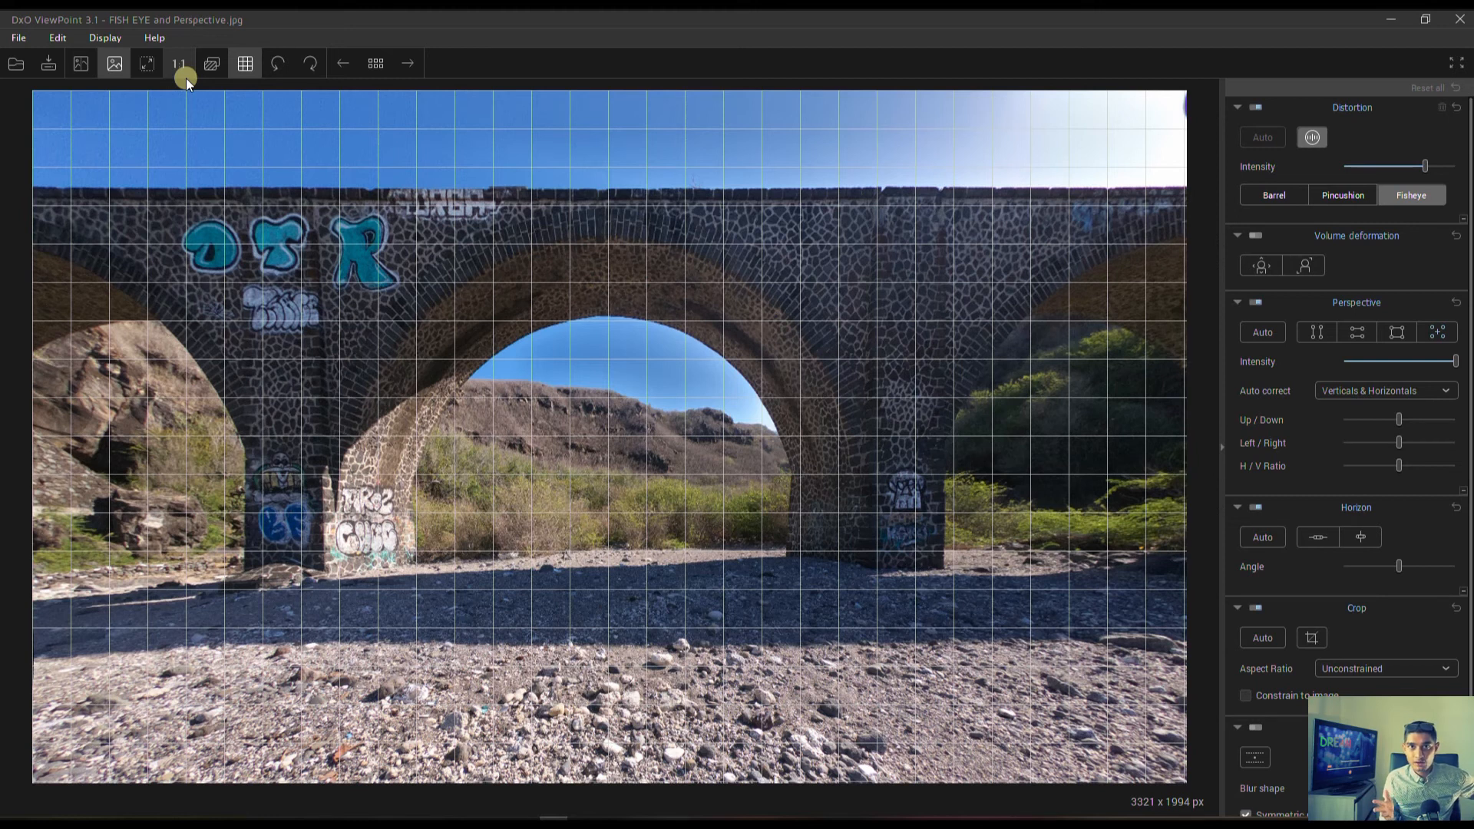
Open ADD BOKEh.jpg and dismiss the notice about the missing optical module.
{"action": "key", "text": "ctrl+o"}
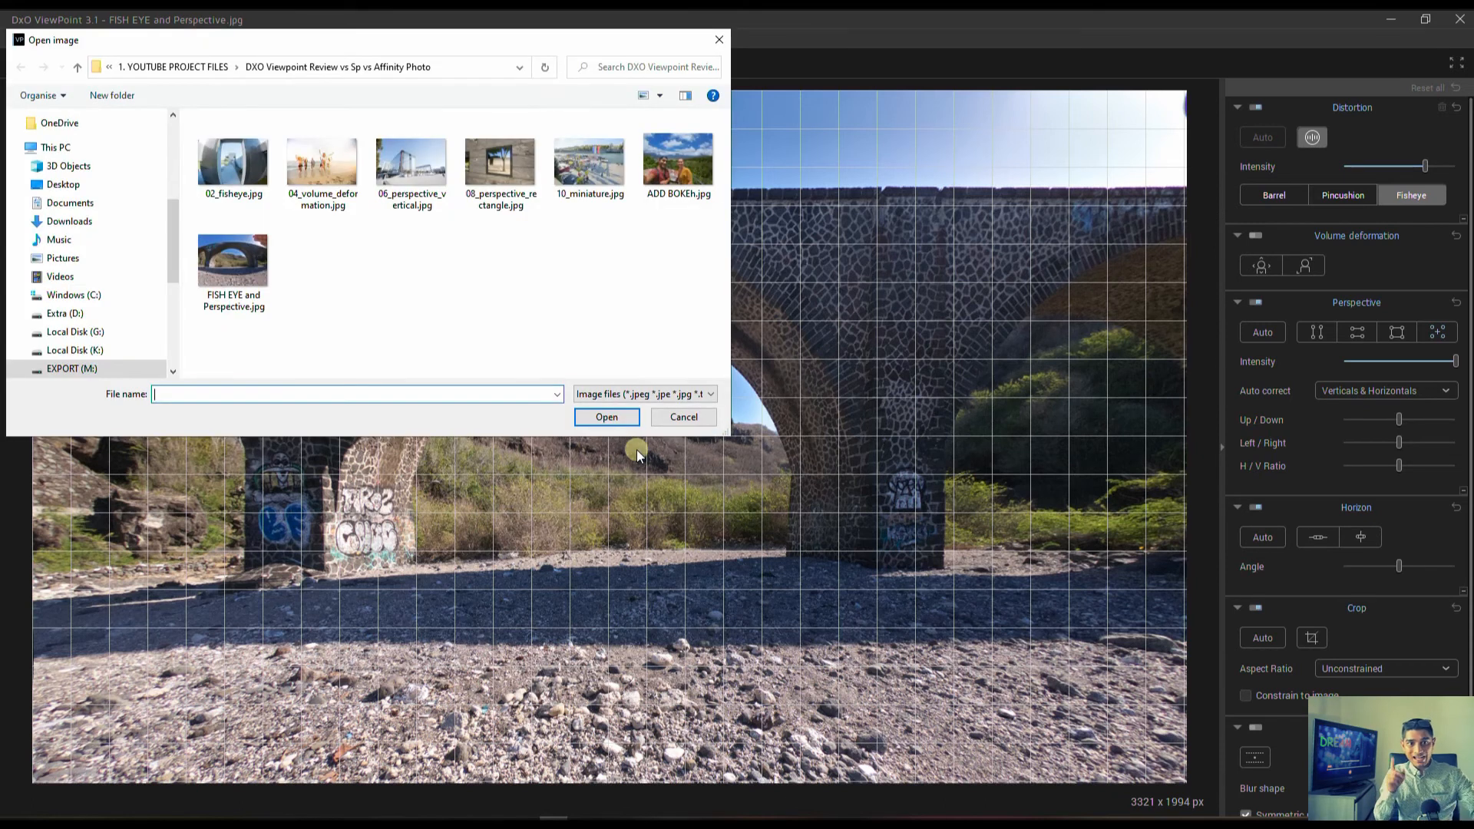
{"action": "left_click", "coordinate": [658, 166]}
{"action": "double_click", "coordinate": [657, 164]}
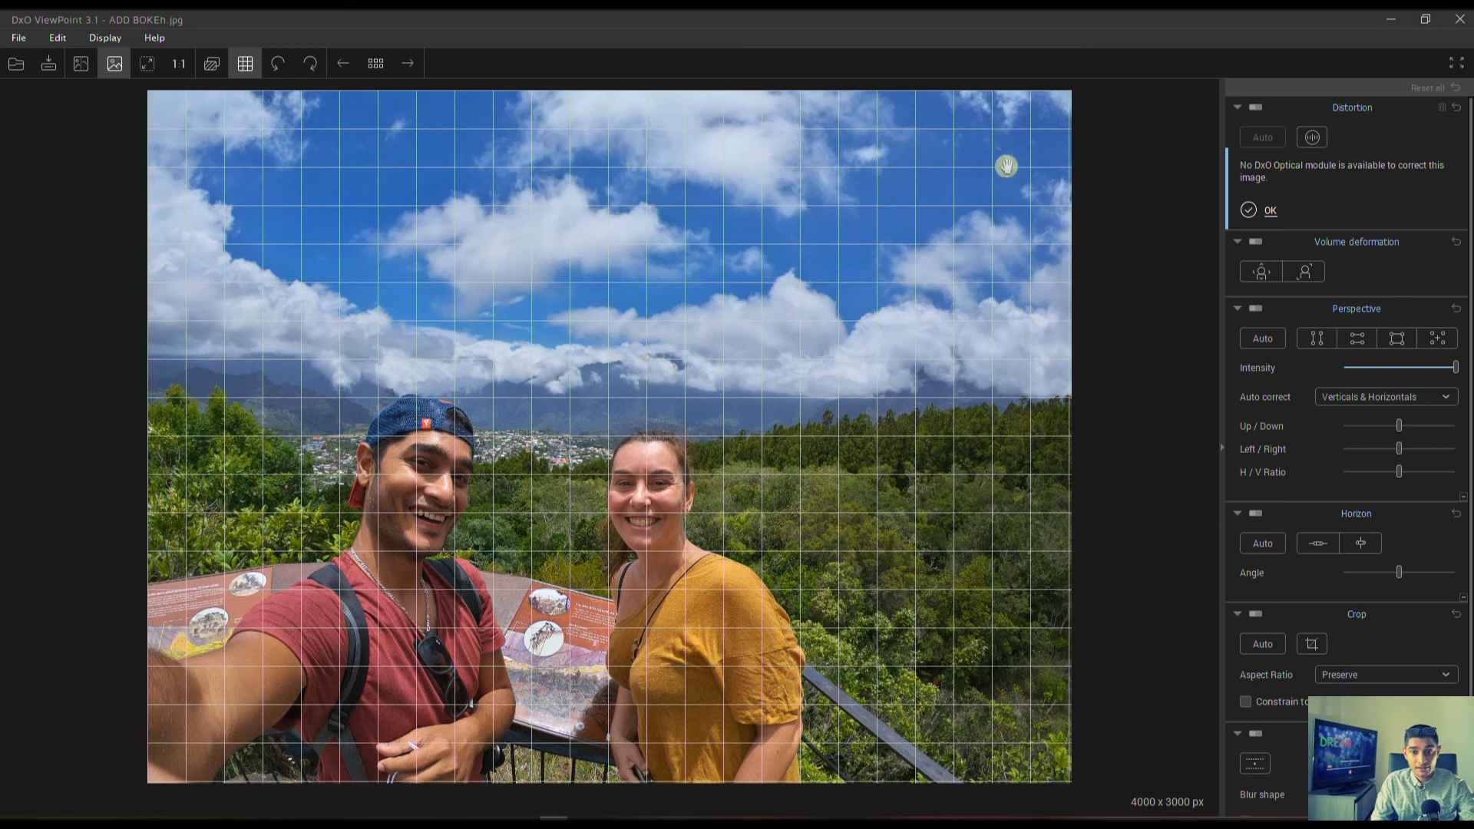
{"action": "left_click", "coordinate": [1251, 209]}
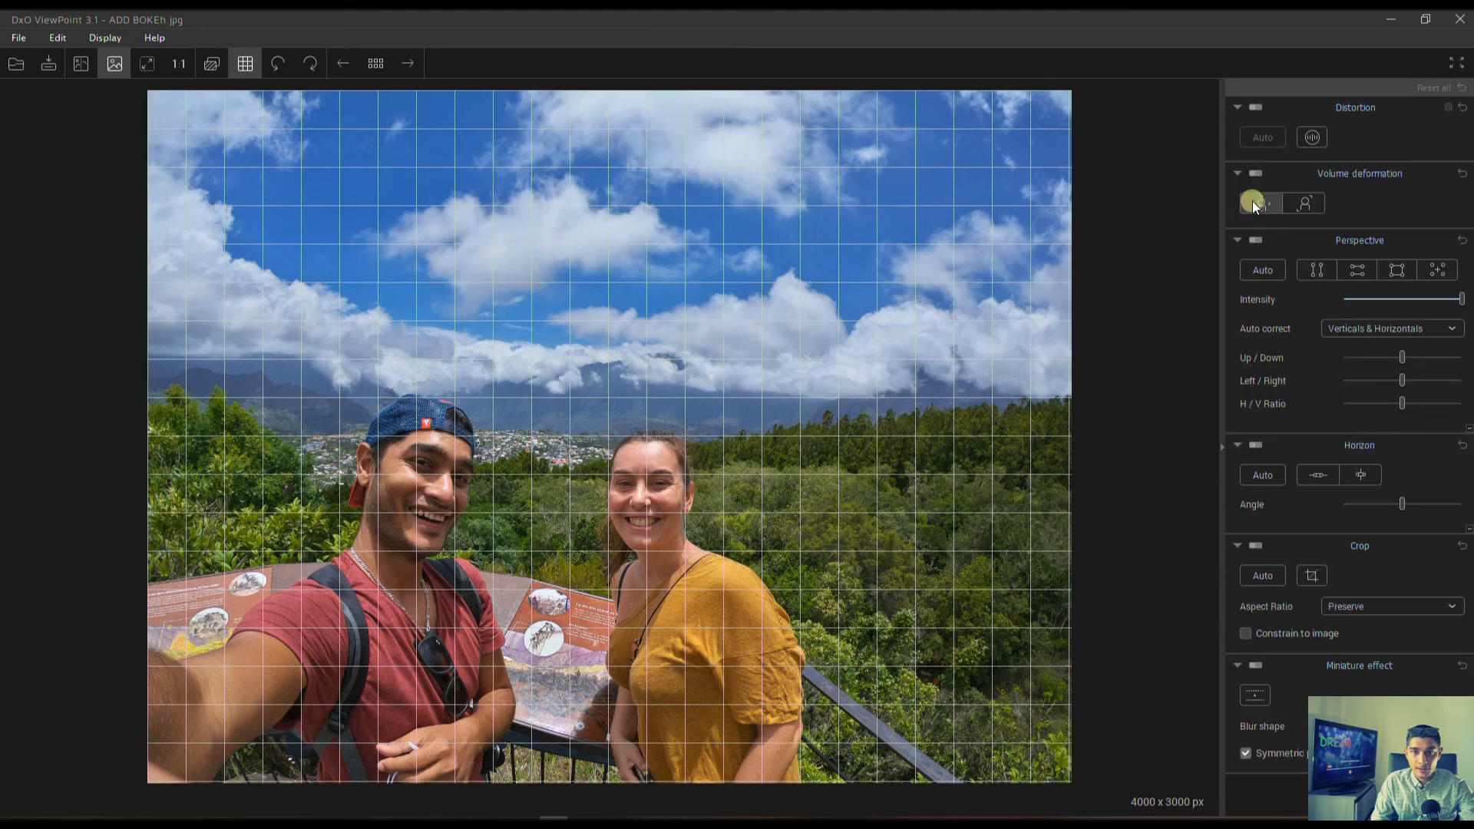
Correct the selfie photo's distortion manually with the Fisheye type, crop it automatically and level its horizon automatically.
{"action": "left_click", "coordinate": [1311, 137]}
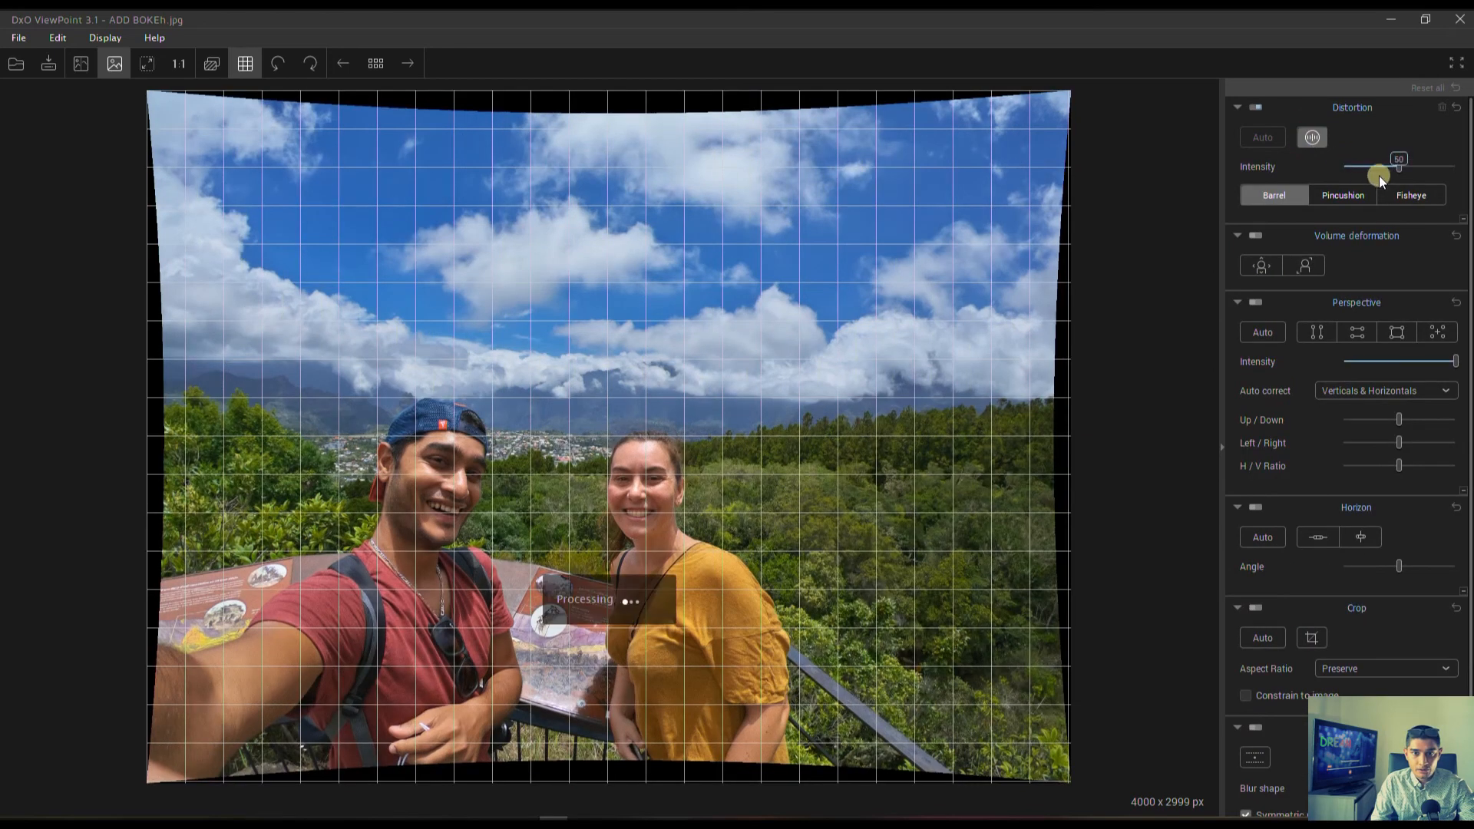
{"action": "left_click", "coordinate": [1399, 196]}
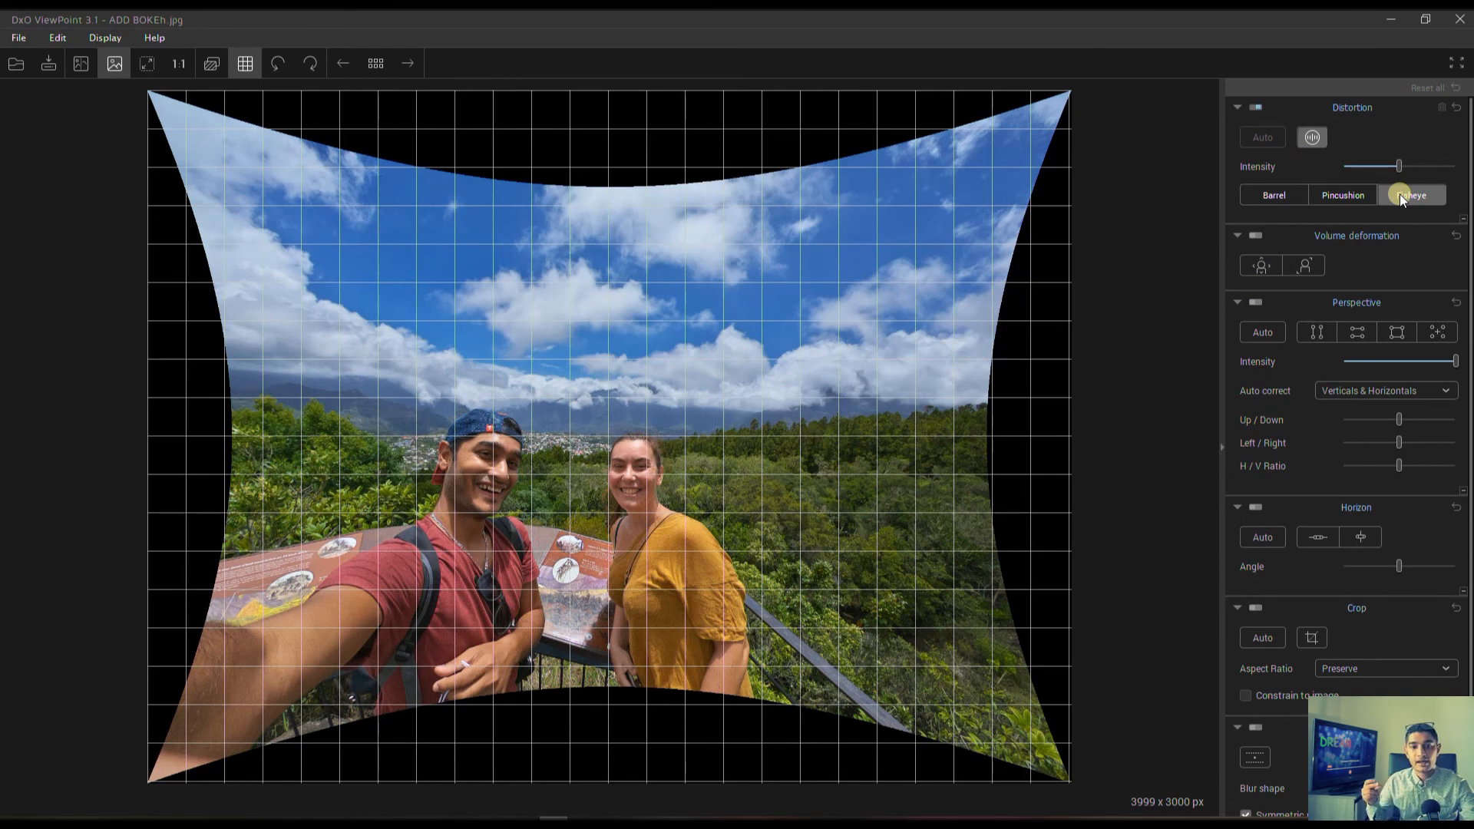
{"action": "left_click", "coordinate": [1257, 607]}
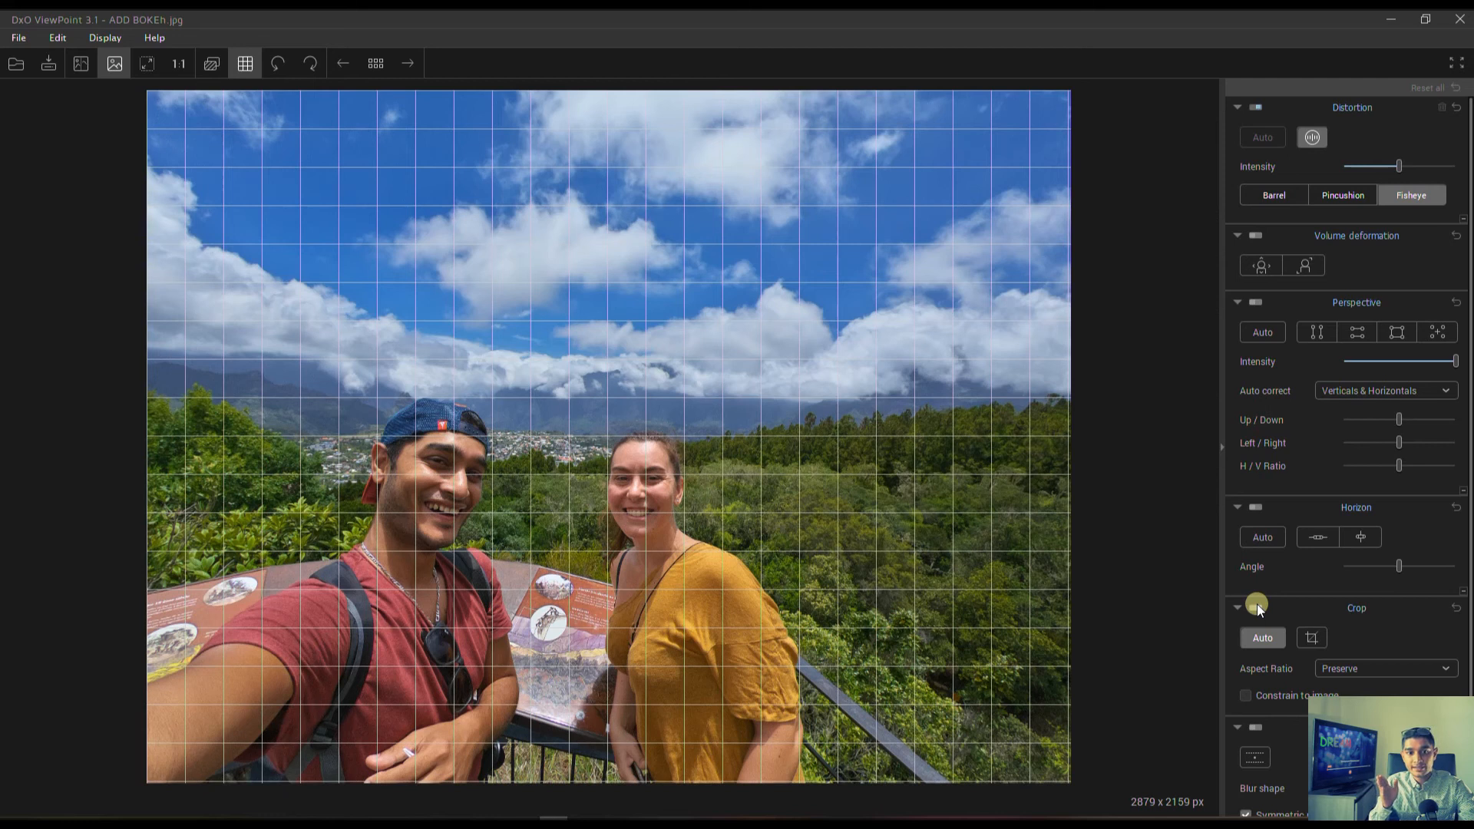
{"action": "left_click", "coordinate": [1256, 507]}
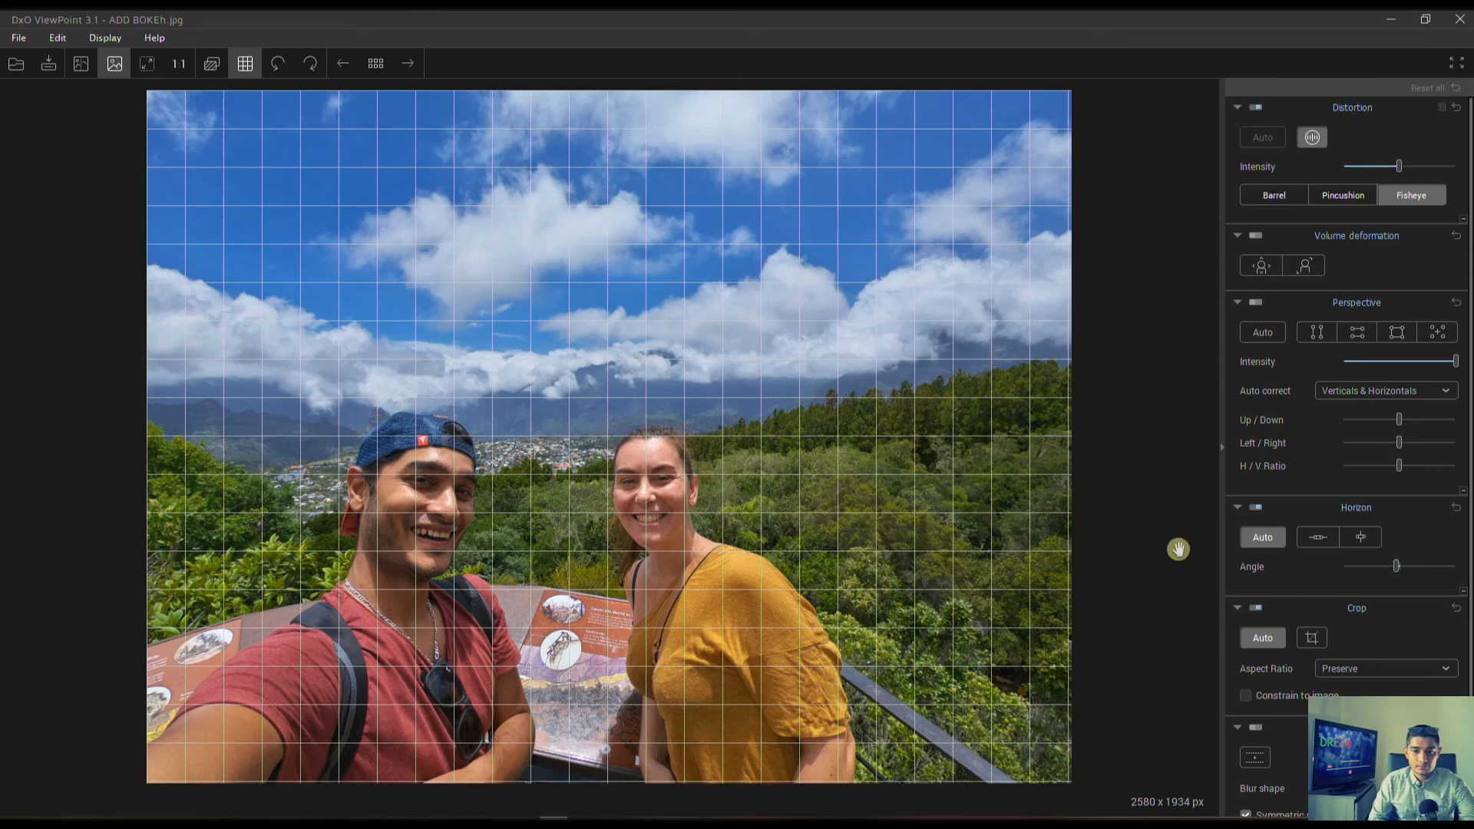
Reset the selfie photo's horizon correction and turn on the miniature effect.
{"action": "left_click", "coordinate": [1457, 508]}
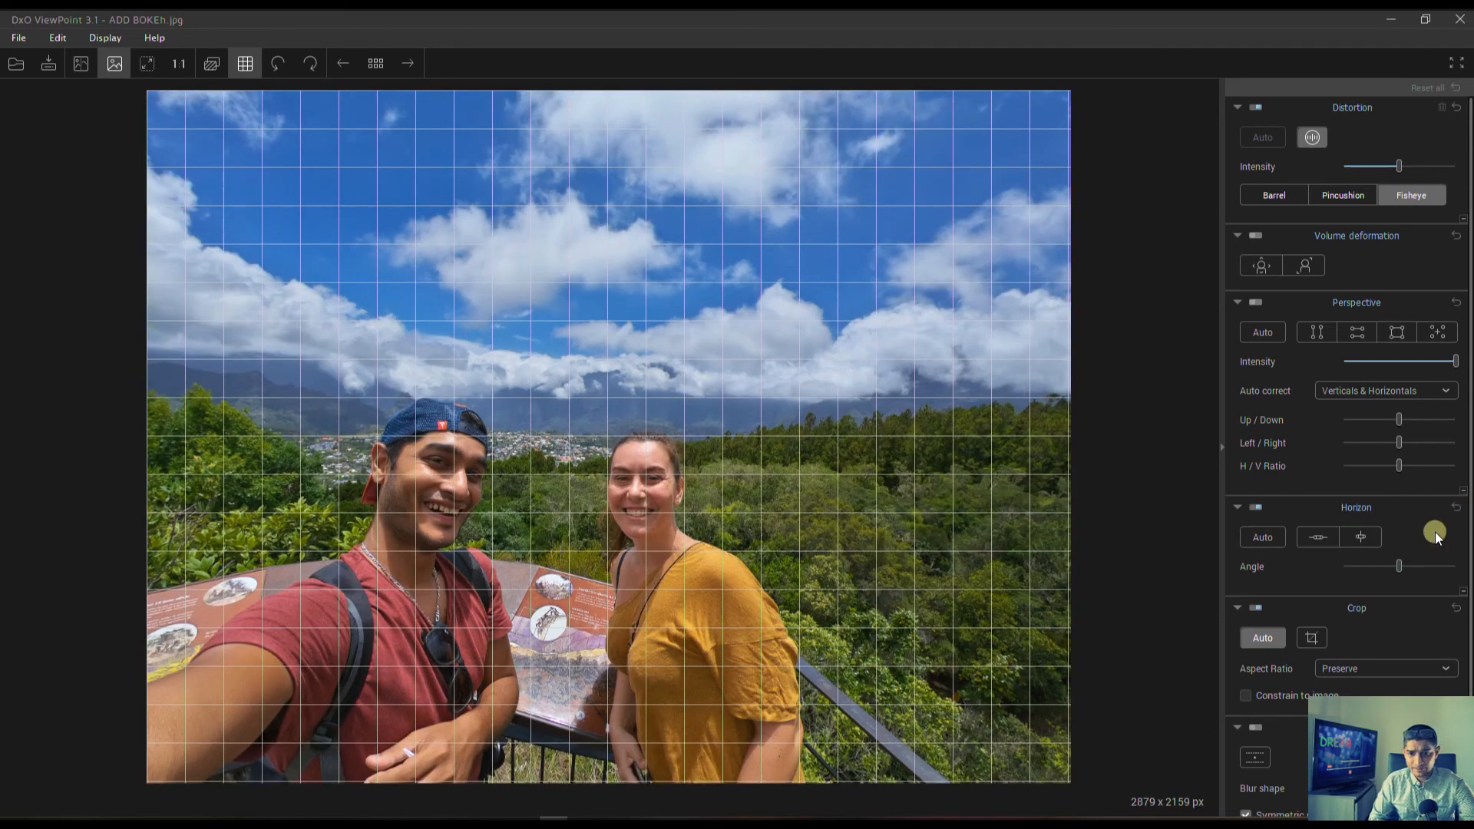
{"action": "left_click", "coordinate": [1255, 728]}
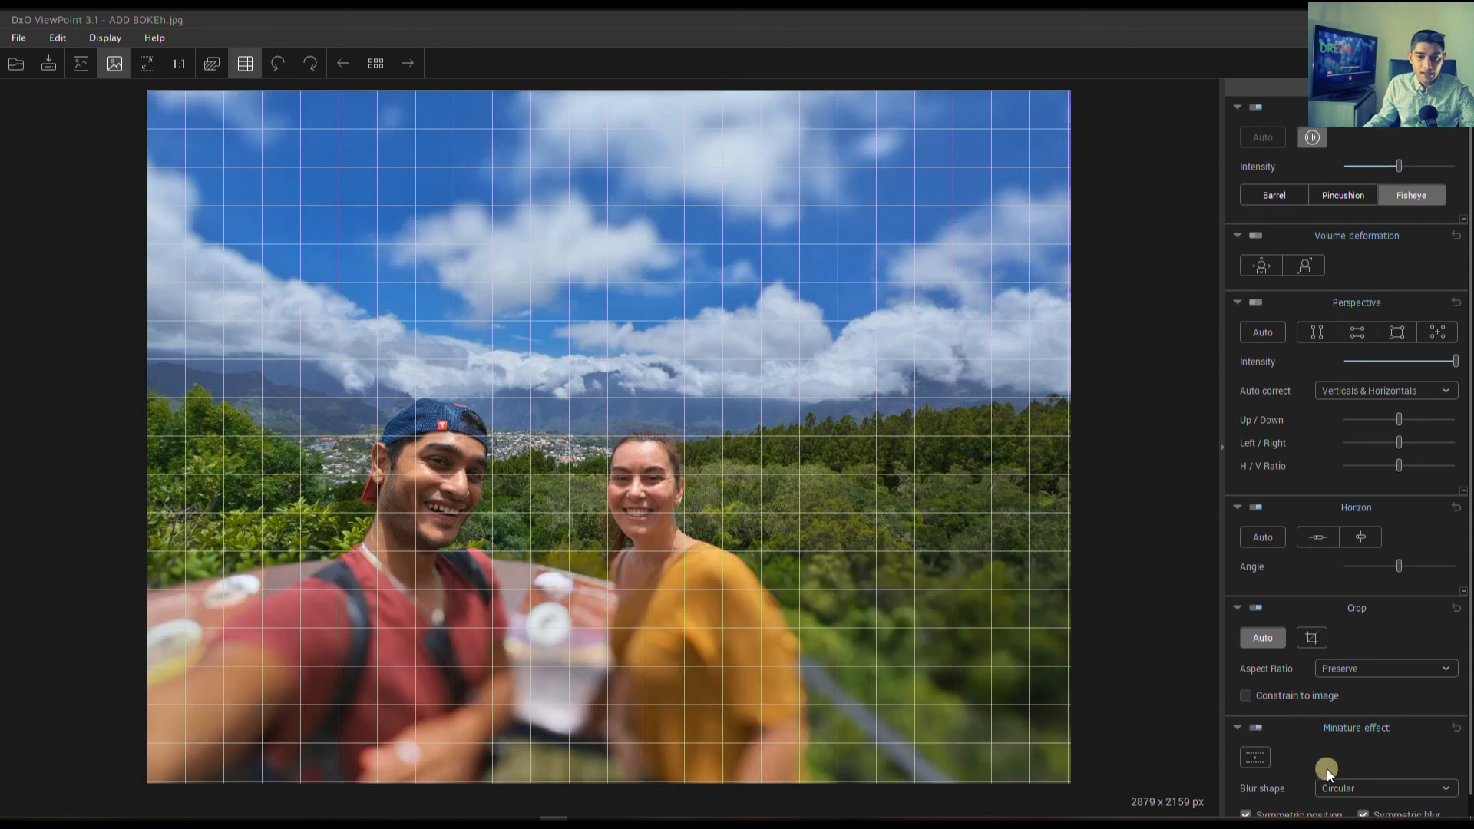
Try the Circular soft and 9 Blades blur shapes for the miniature effect.
{"action": "left_click", "coordinate": [1348, 790]}
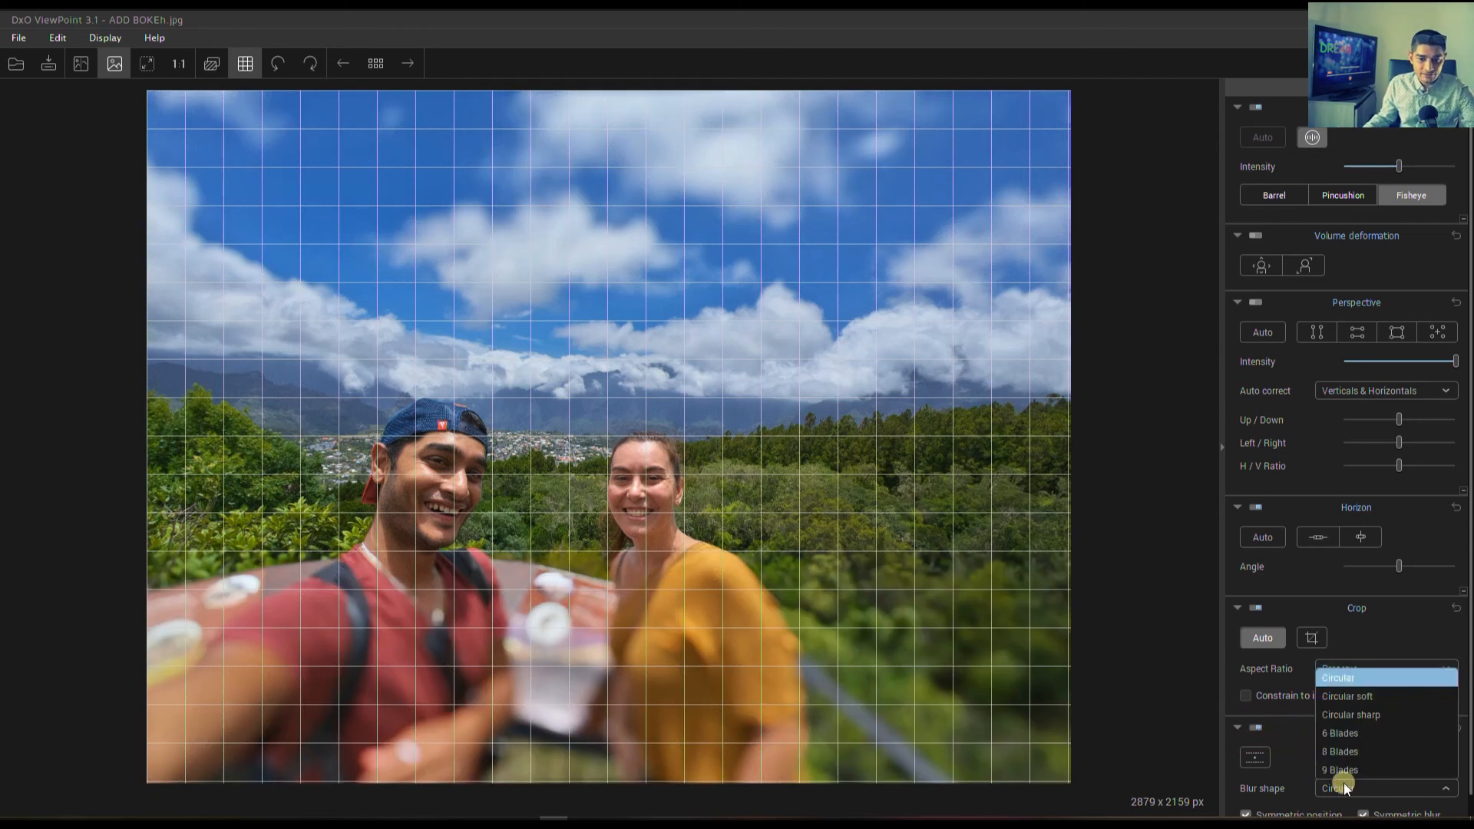
{"action": "left_click", "coordinate": [1339, 701]}
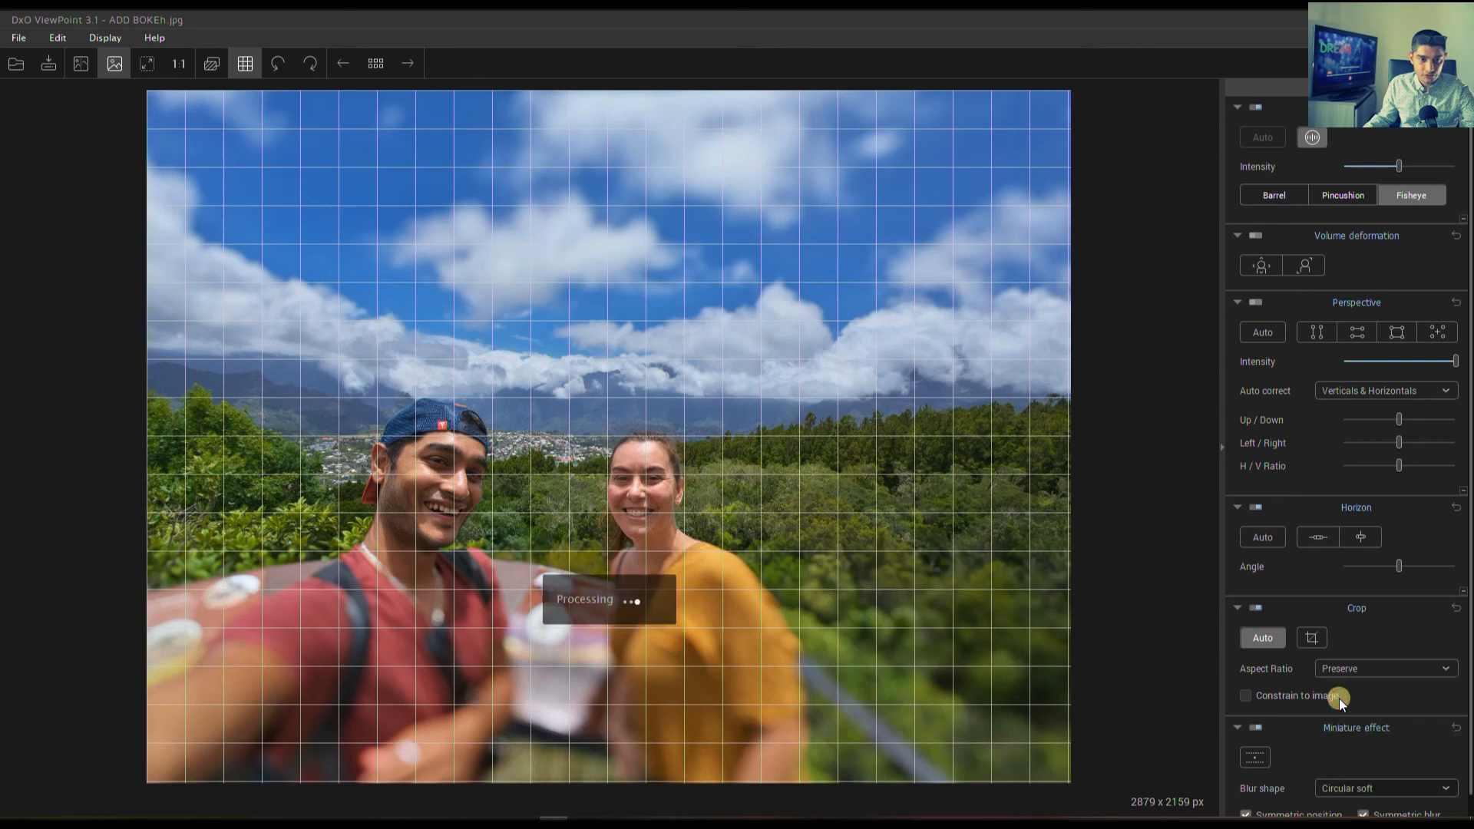
{"action": "left_click", "coordinate": [1389, 788]}
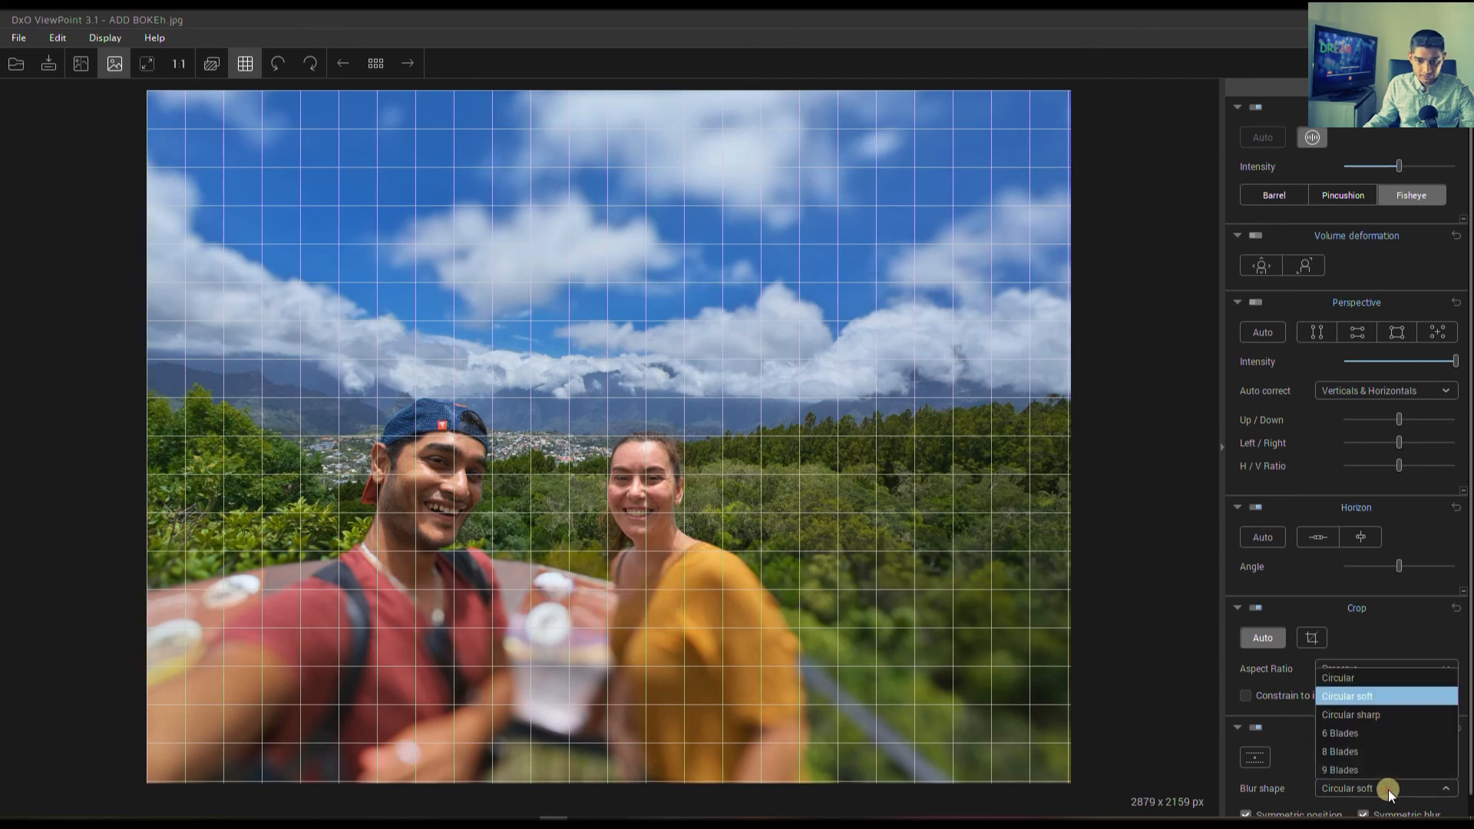
{"action": "left_click", "coordinate": [1364, 767]}
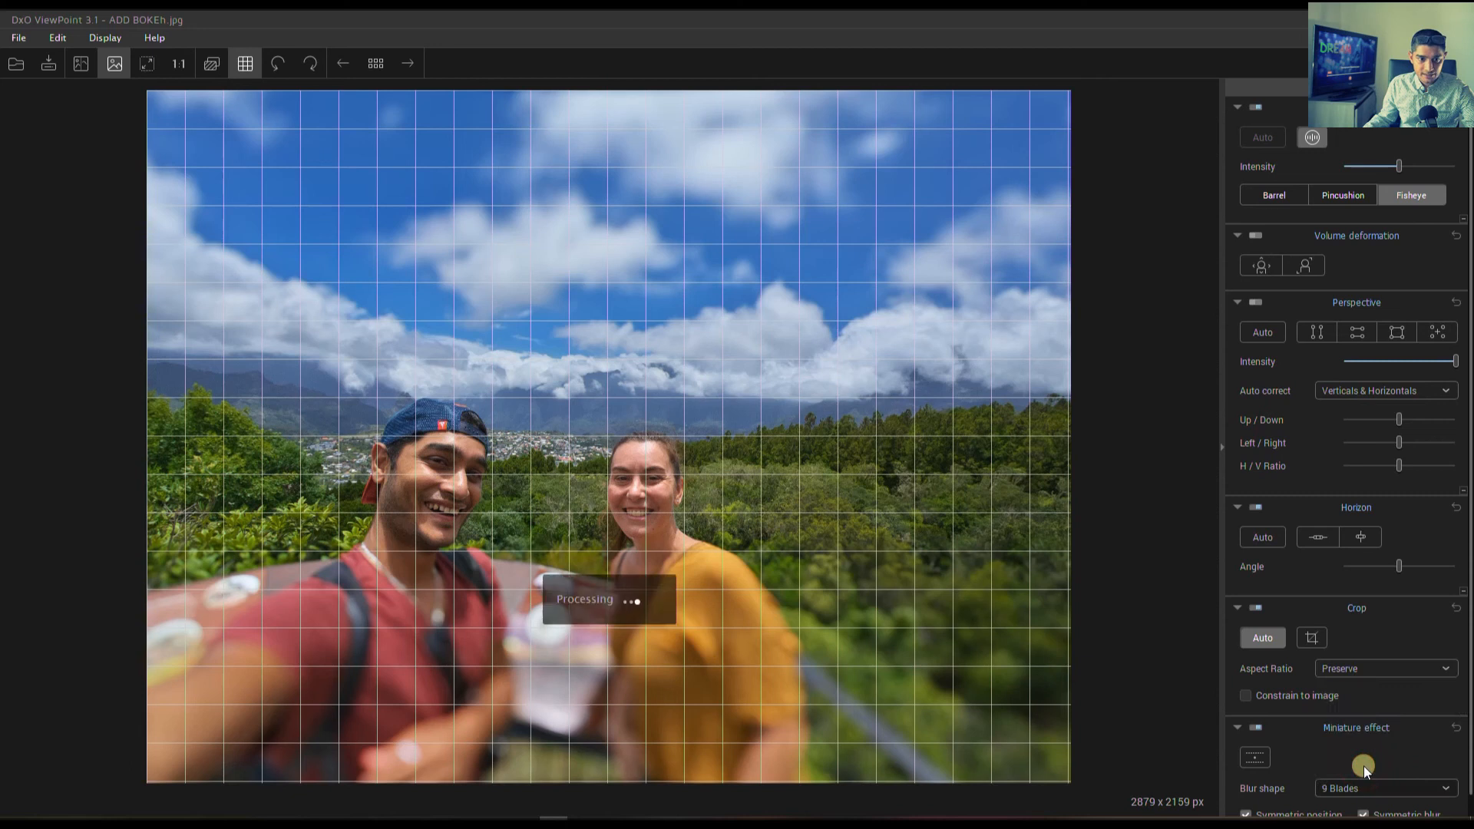
Show the miniature effect's guide lines, reset its settings and turn the effect off.
{"action": "left_click", "coordinate": [1248, 759]}
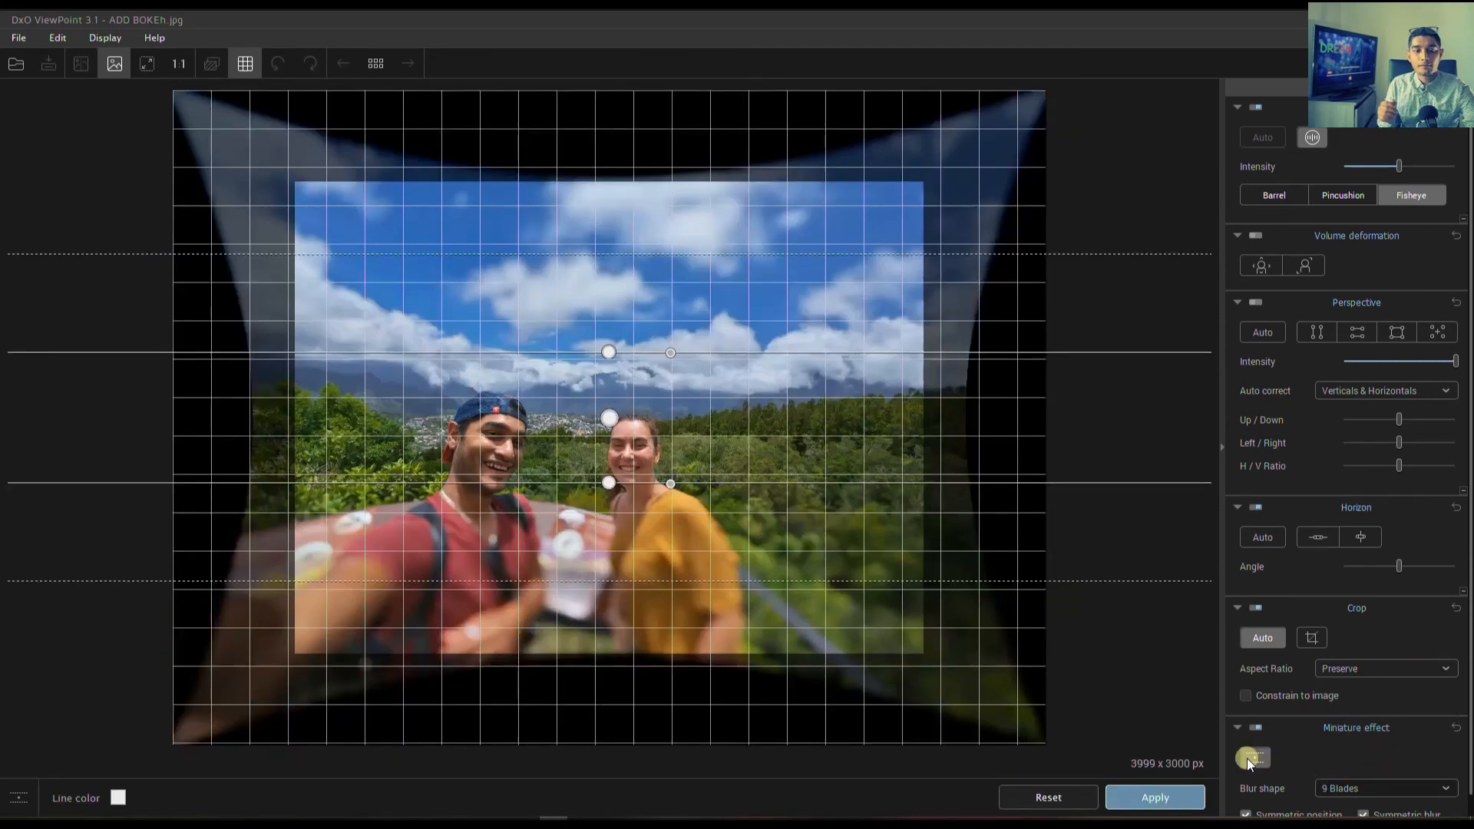
{"action": "left_click", "coordinate": [1071, 799]}
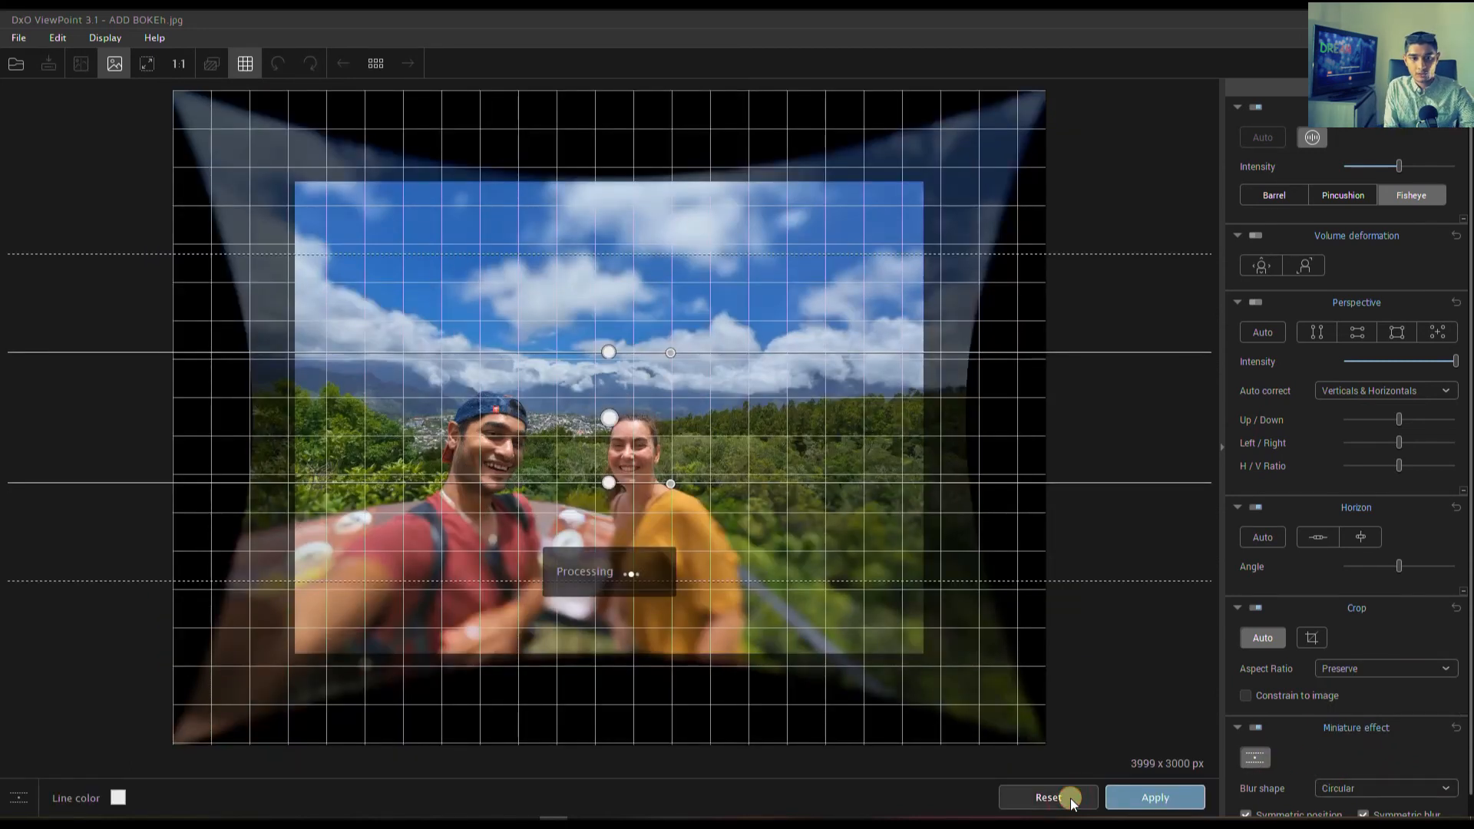
{"action": "left_click", "coordinate": [1255, 727]}
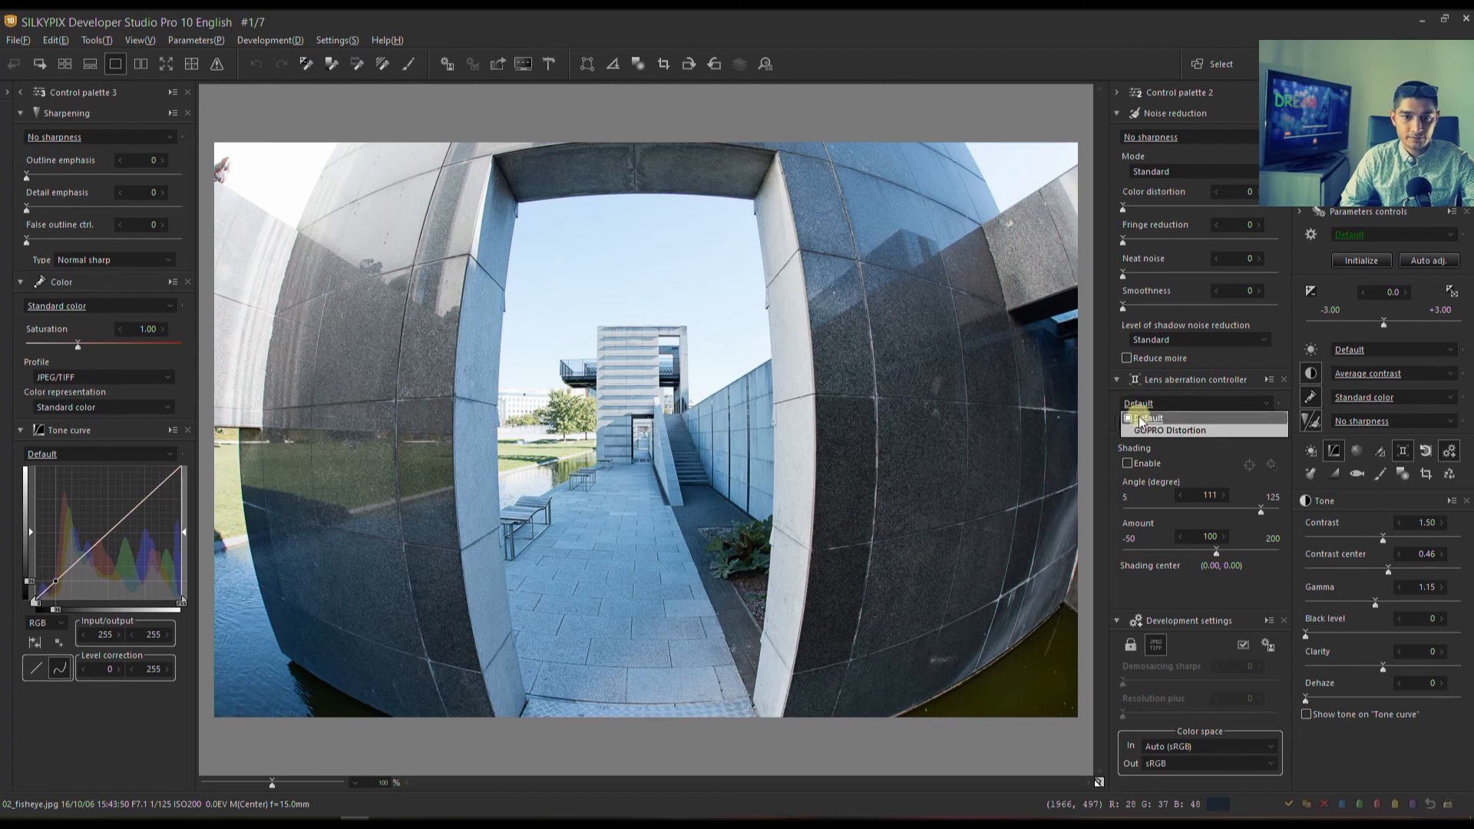
In SILKYPIX Developer Studio Pro 10, apply the GOPRO Distortion preset to 02_fisheye.jpg and adjust its shading angle, setting distortion rate and center to -50.
{"action": "left_click", "coordinate": [1142, 429]}
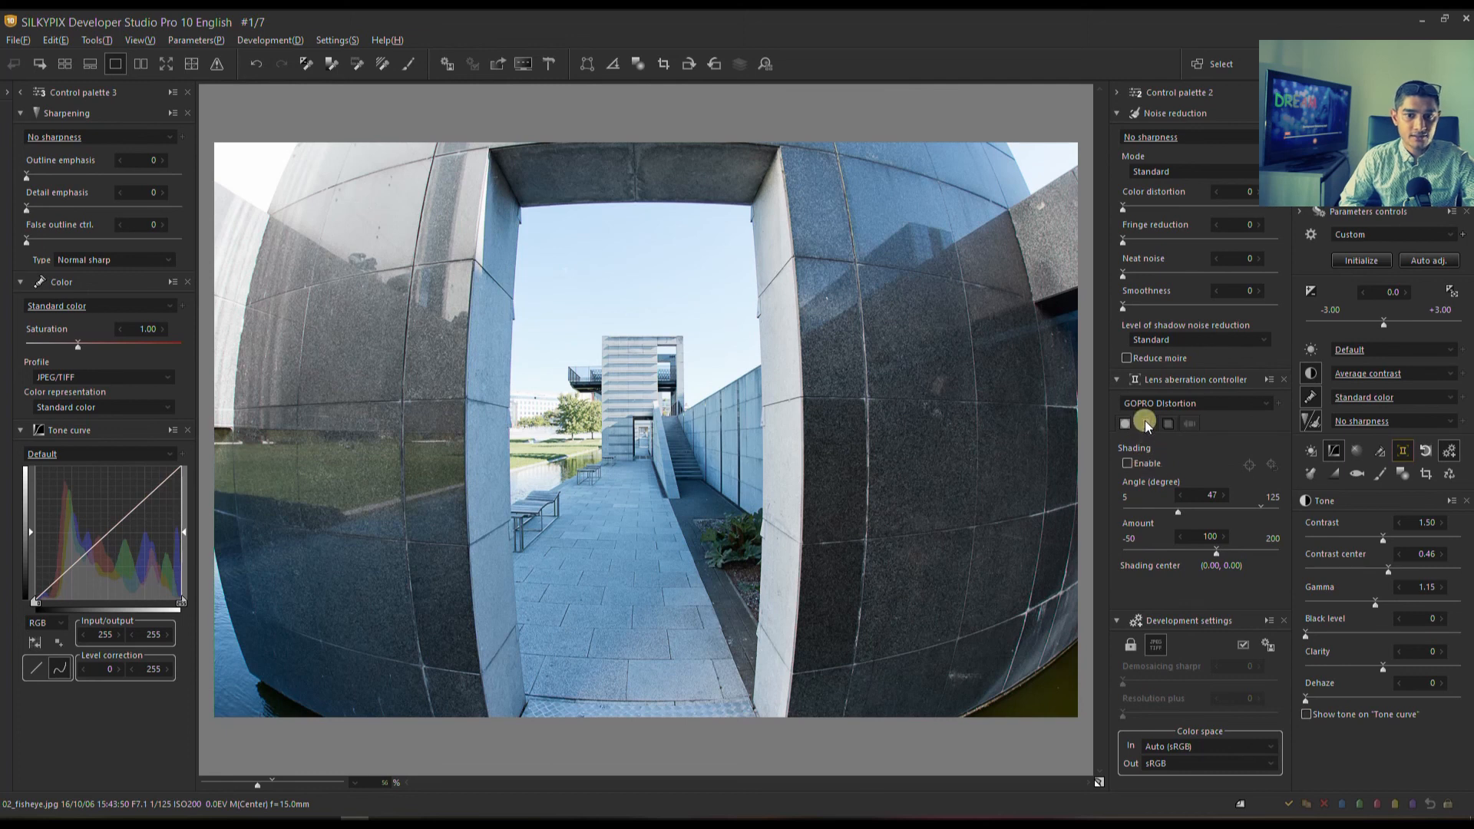
{"action": "left_click", "coordinate": [1195, 507]}
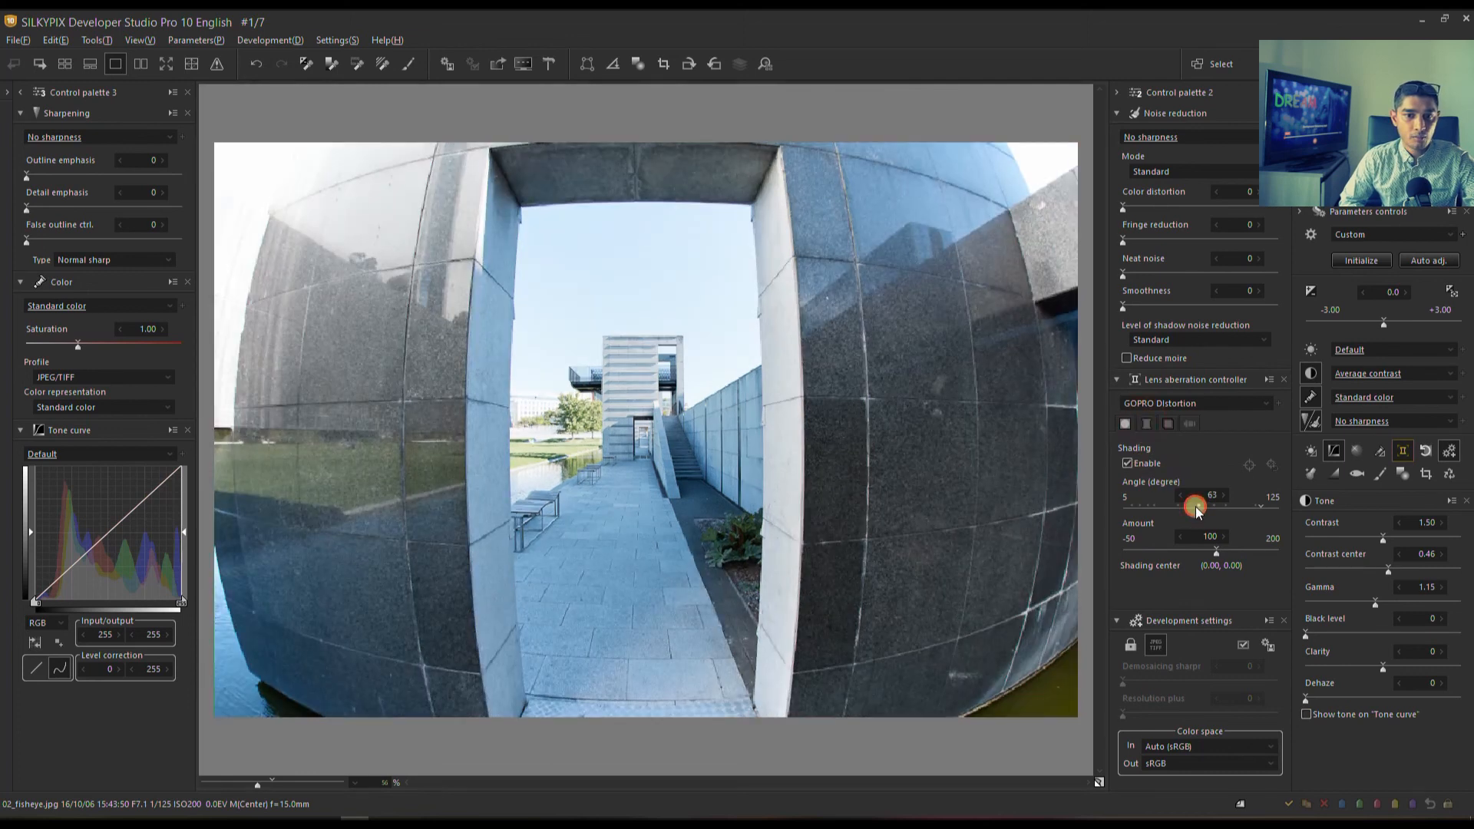
{"action": "left_click", "coordinate": [1132, 508]}
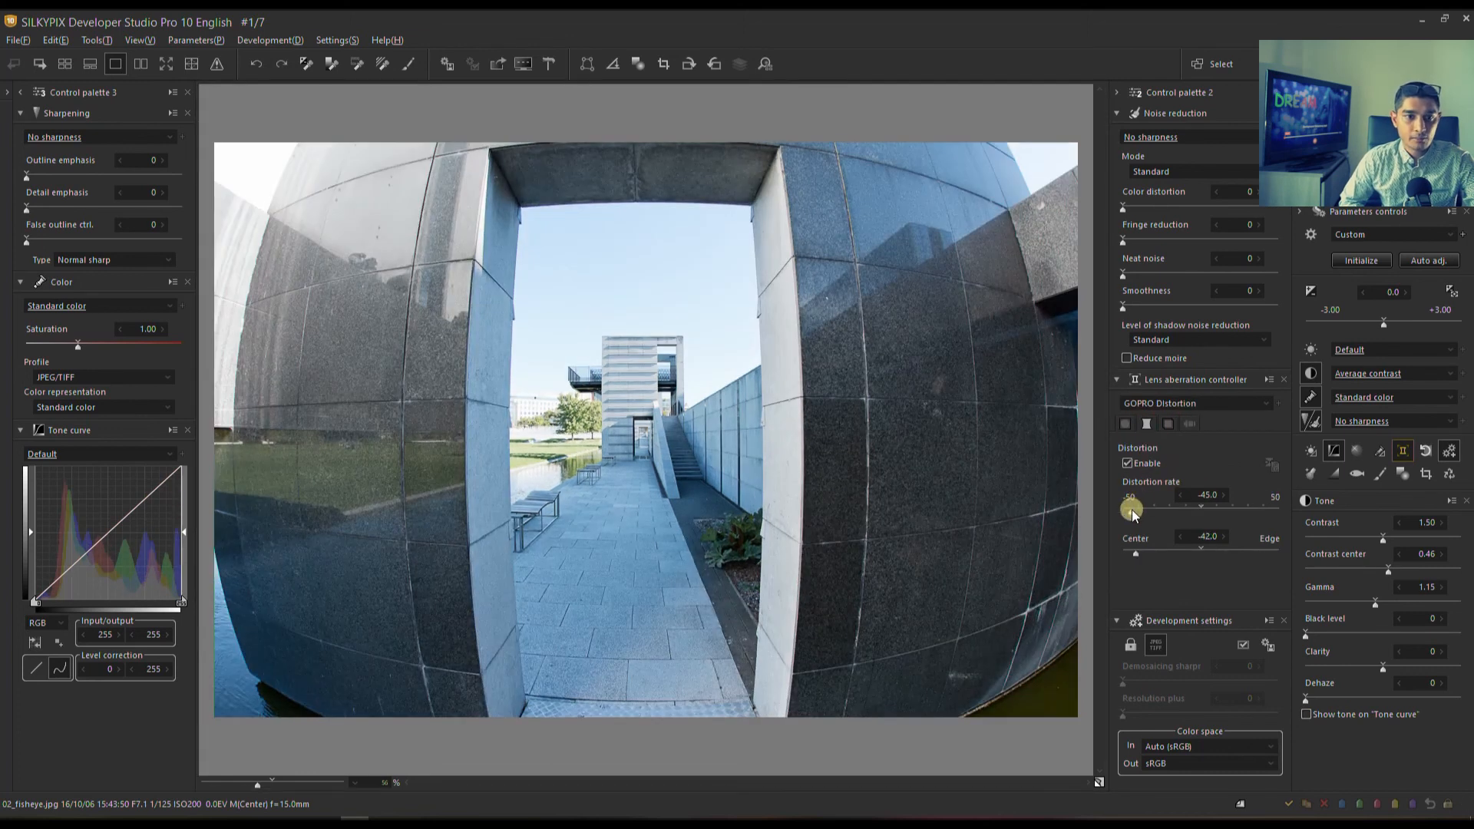
{"action": "left_click_drag", "start_coordinate": [1132, 511], "coordinate": [1106, 552]}
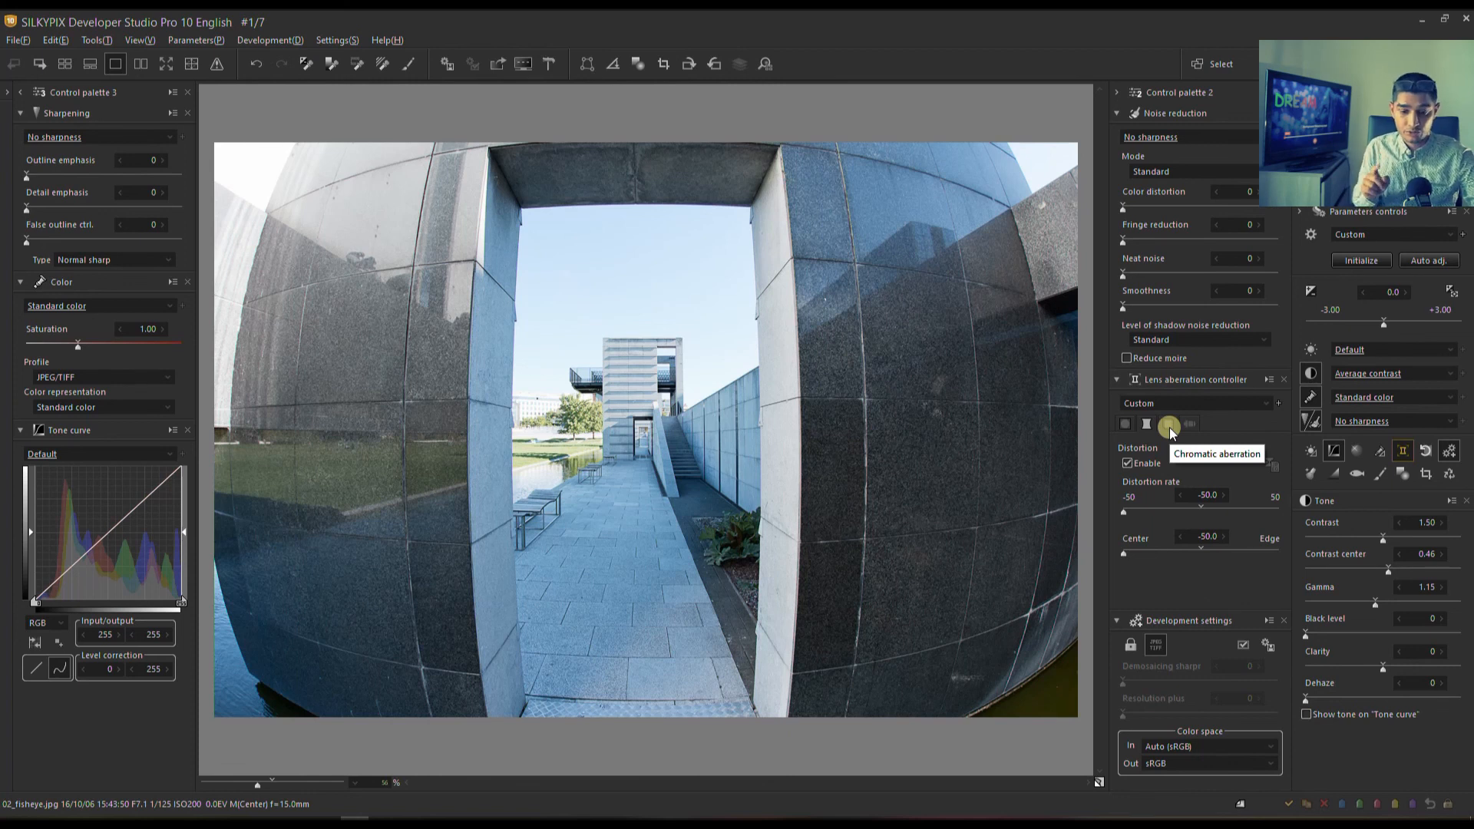
Go to 06_perspective_vertical.jpg and straighten the glass building with the Perspective correction tool, aligning its guides to the facade's two vertical edges.
{"action": "key", "text": "Right"}
{"action": "key", "text": "Right"}
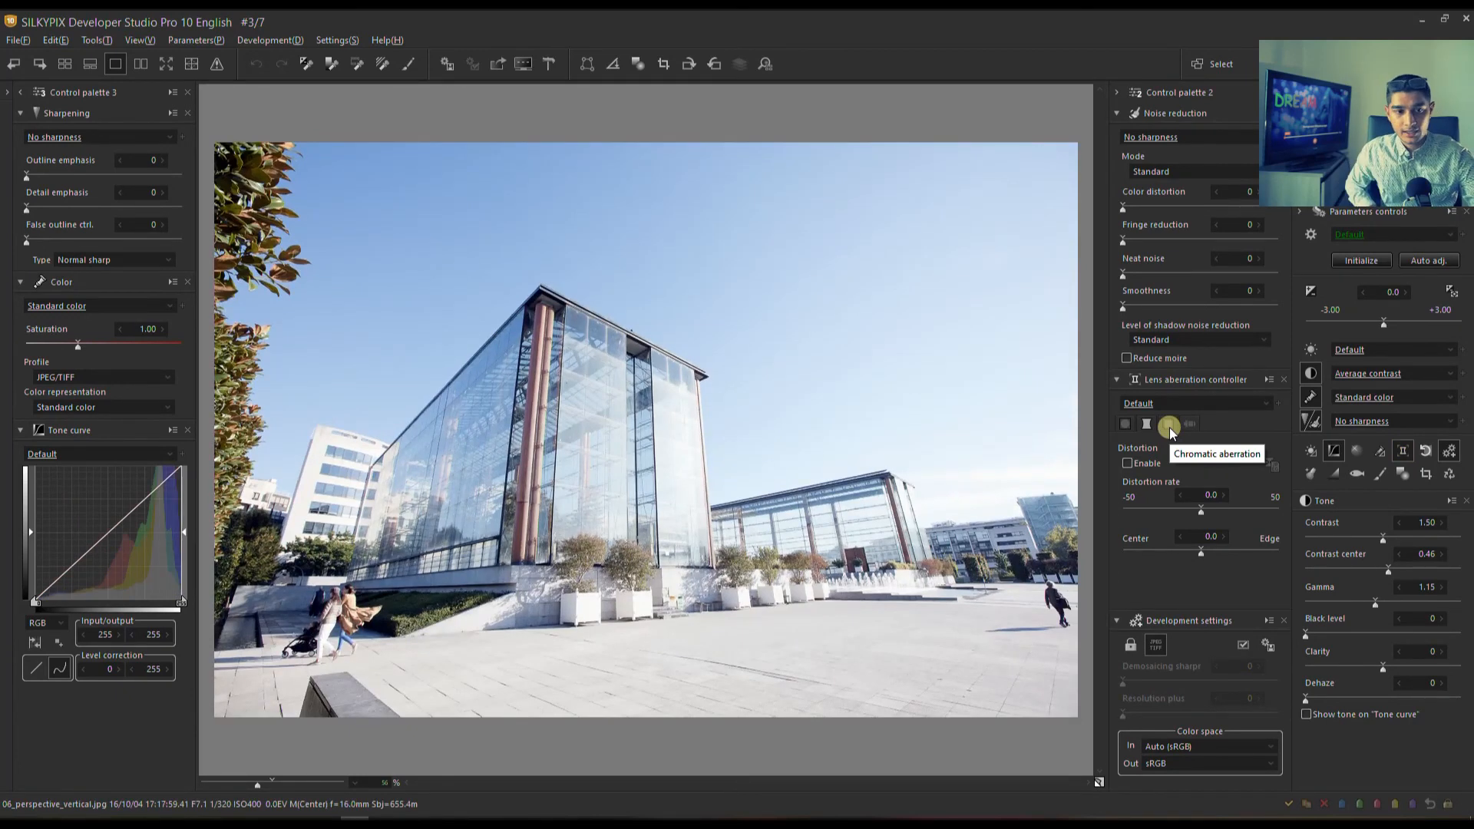
{"action": "left_click", "coordinate": [588, 68]}
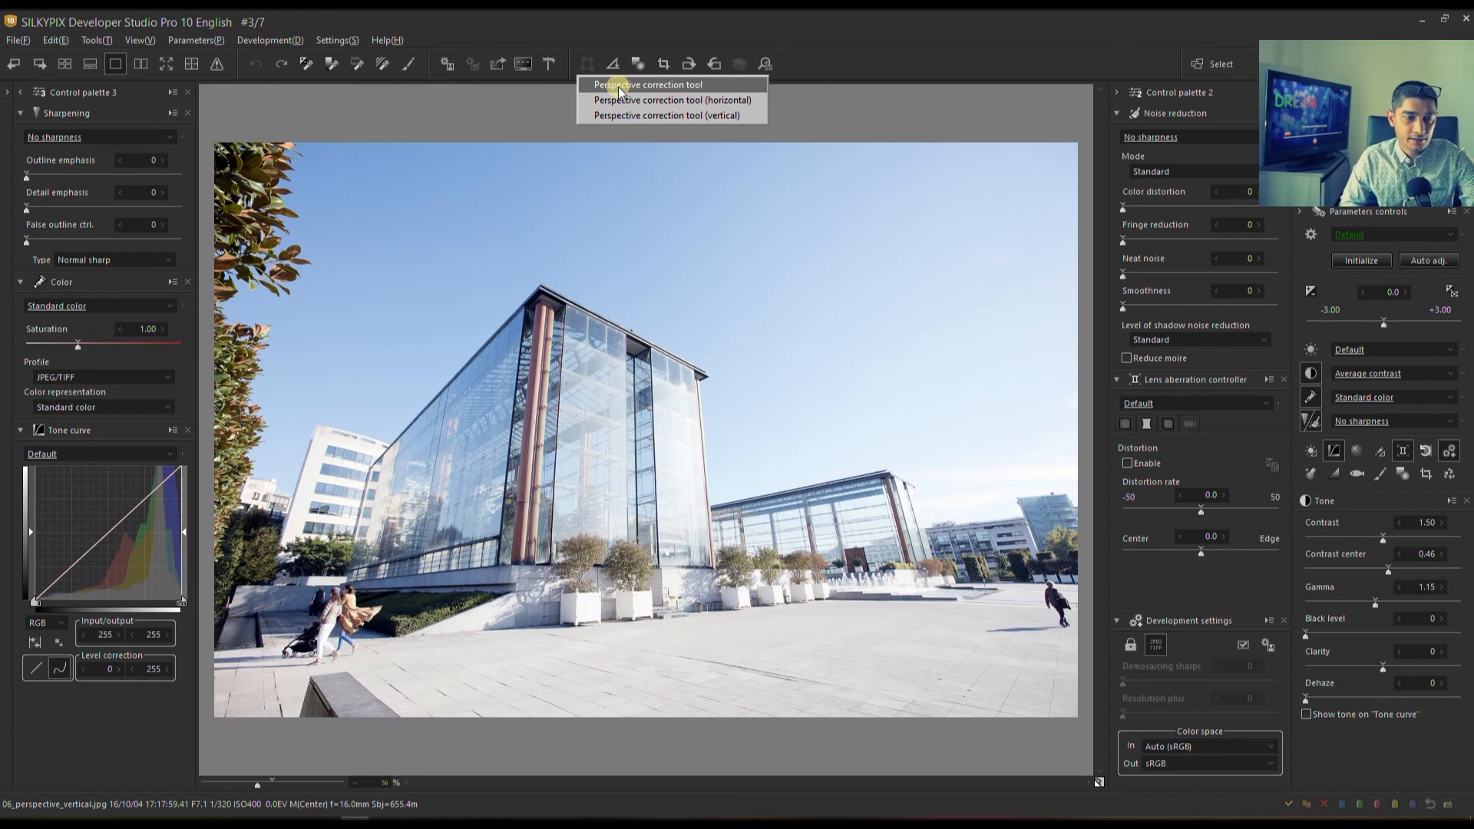
{"action": "left_click", "coordinate": [620, 91]}
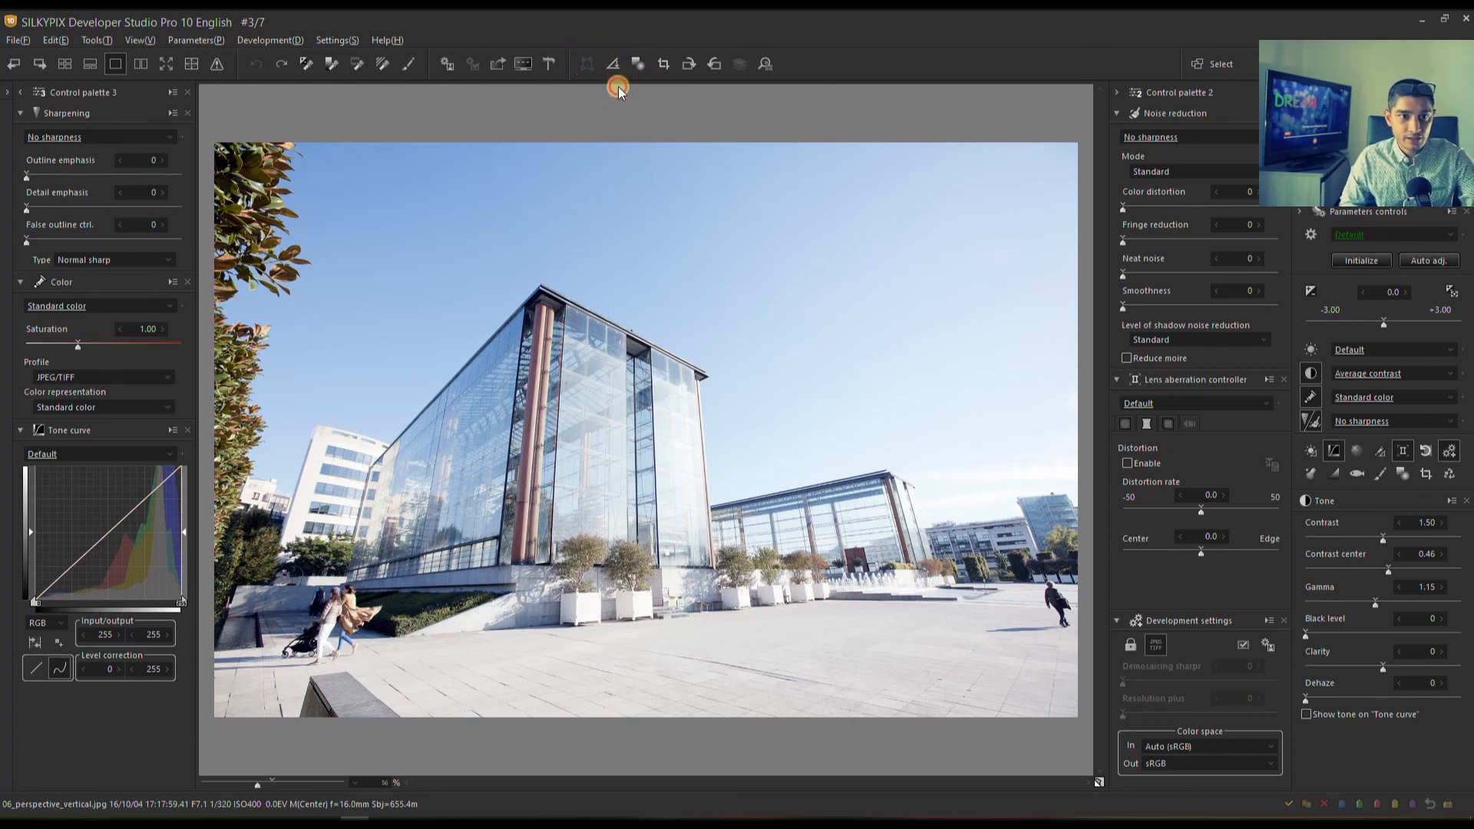
{"action": "left_click_drag", "start_coordinate": [432, 290], "coordinate": [536, 290]}
{"action": "left_click_drag", "start_coordinate": [431, 575], "coordinate": [511, 576]}
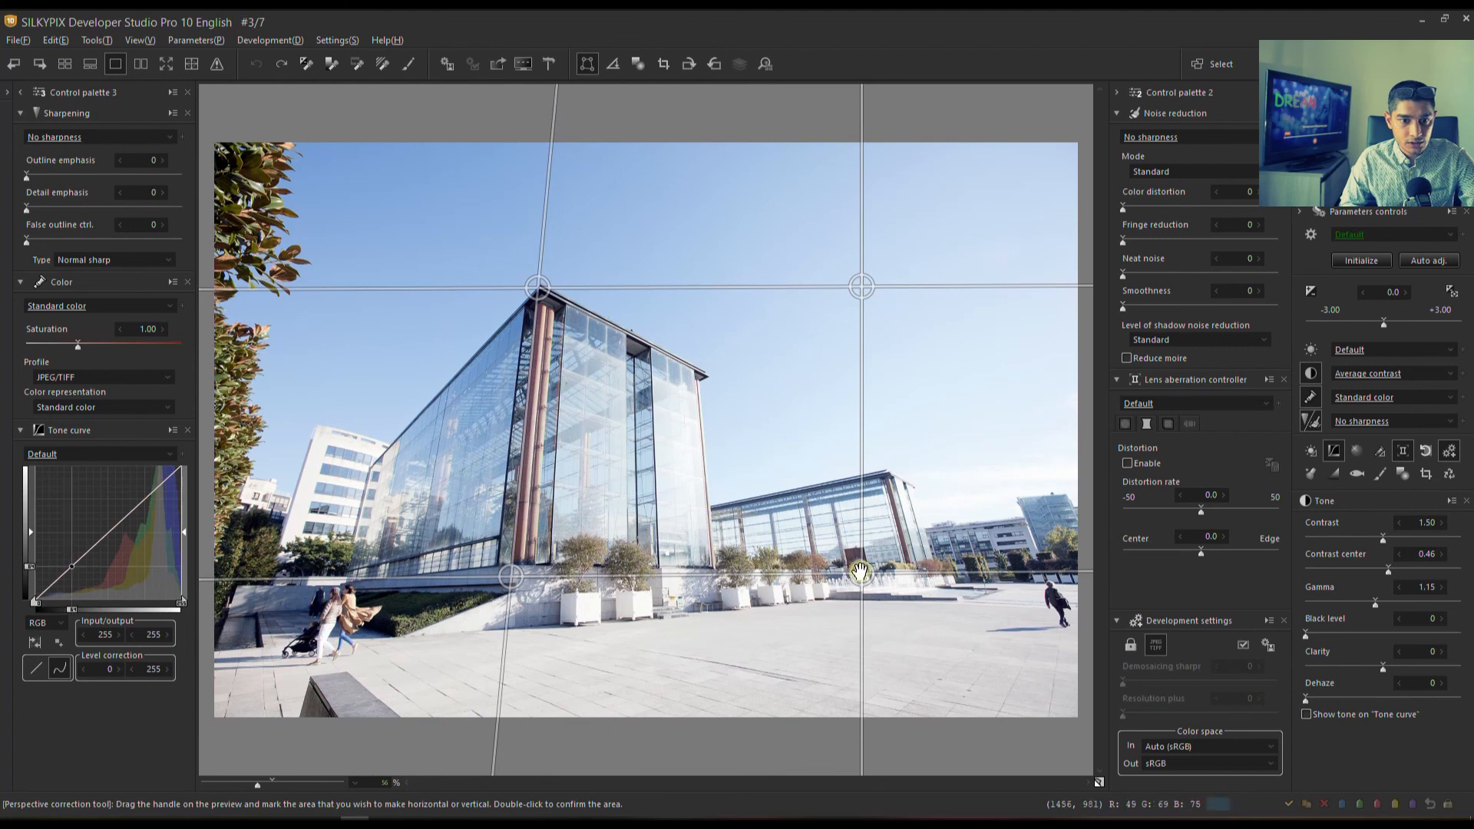
{"action": "left_click_drag", "start_coordinate": [862, 574], "coordinate": [714, 570]}
{"action": "left_click_drag", "start_coordinate": [862, 290], "coordinate": [688, 297]}
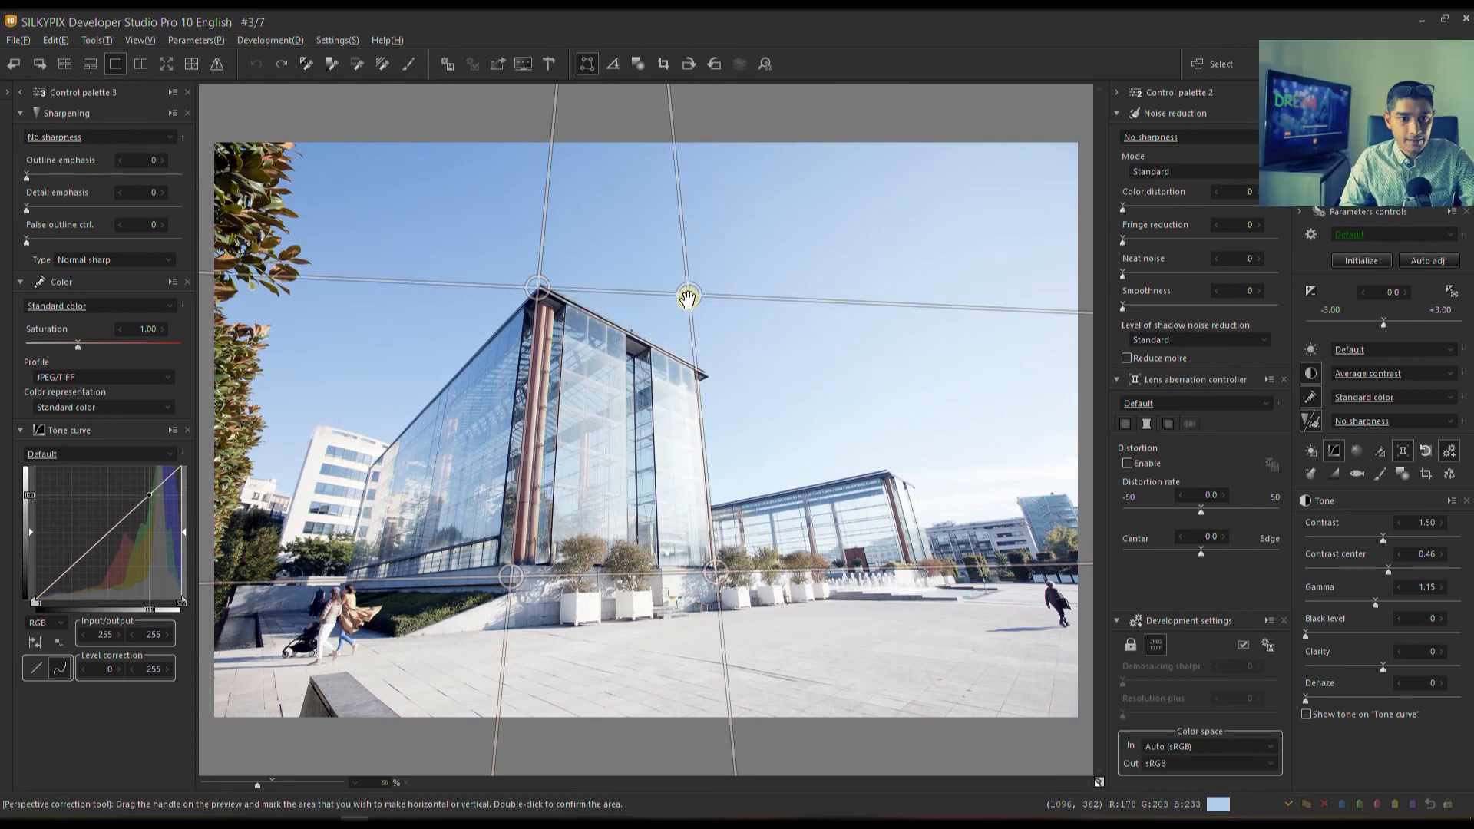
{"action": "double_click", "coordinate": [688, 298]}
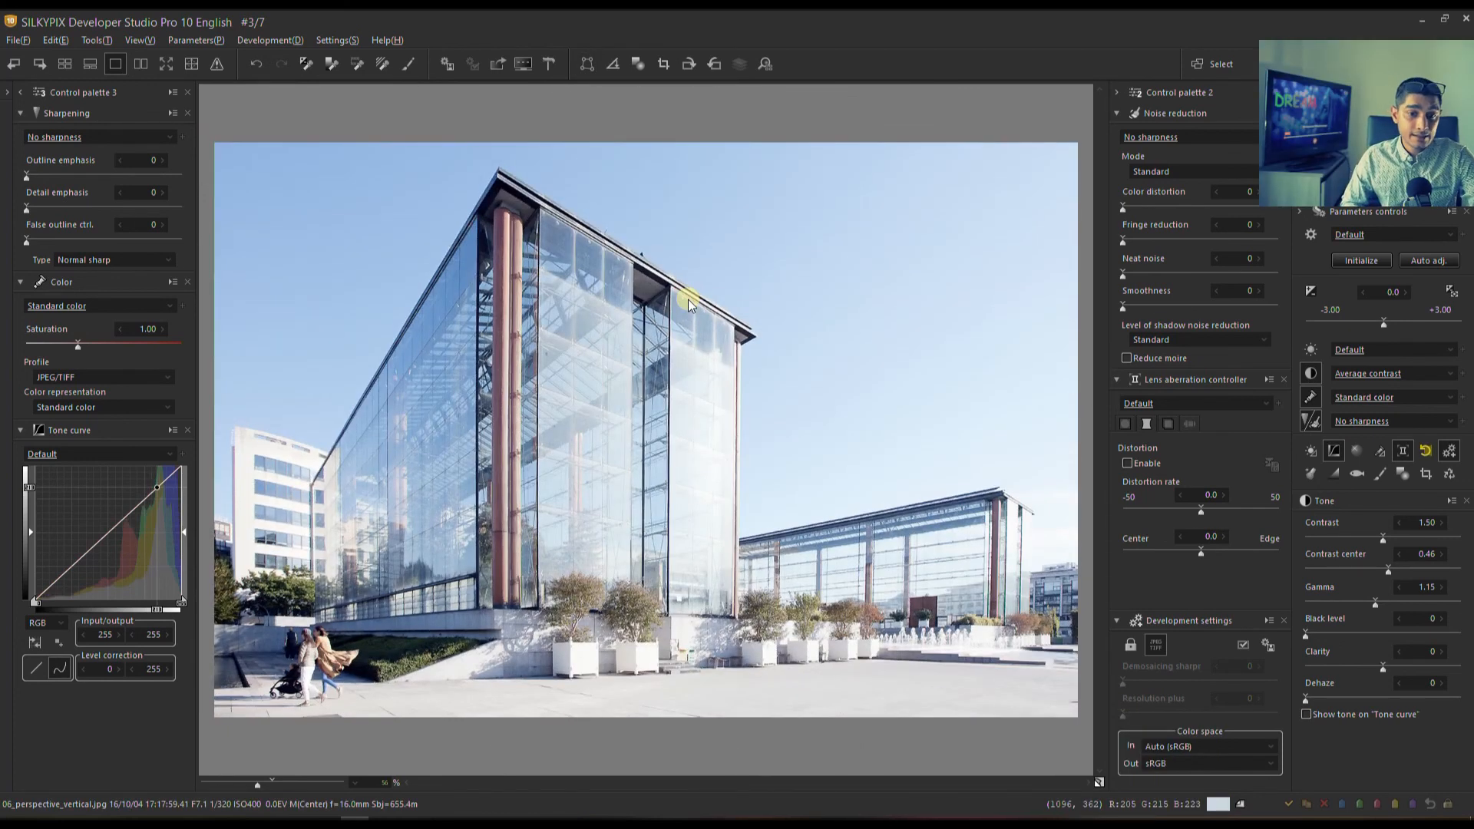